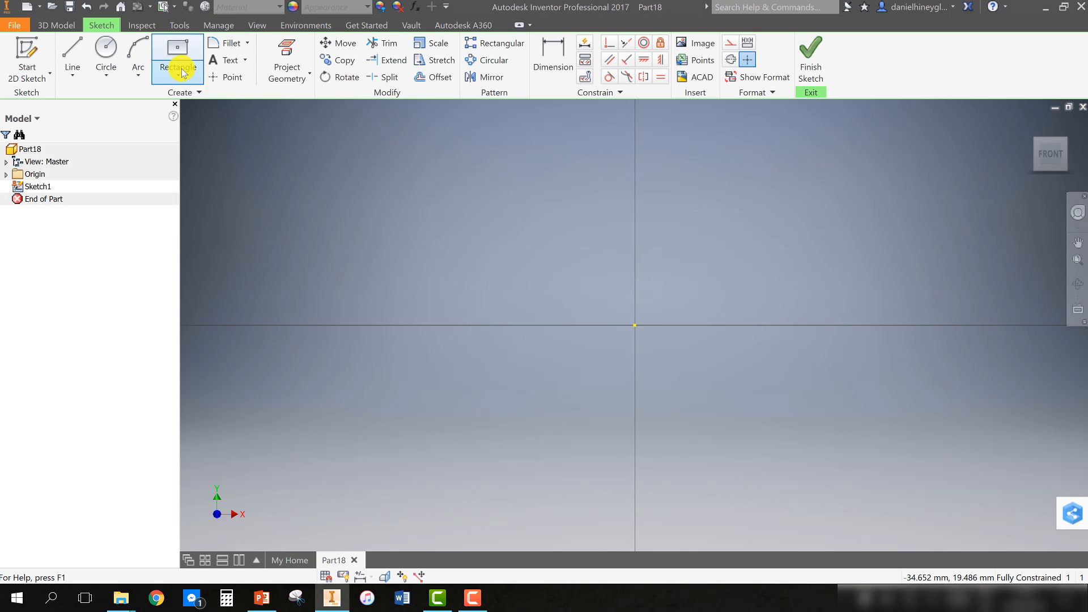
Step: Place a two-point centre rectangle on the sketch origin and set its width to 500 mm
left_click(178, 71)
left_click(165, 159)
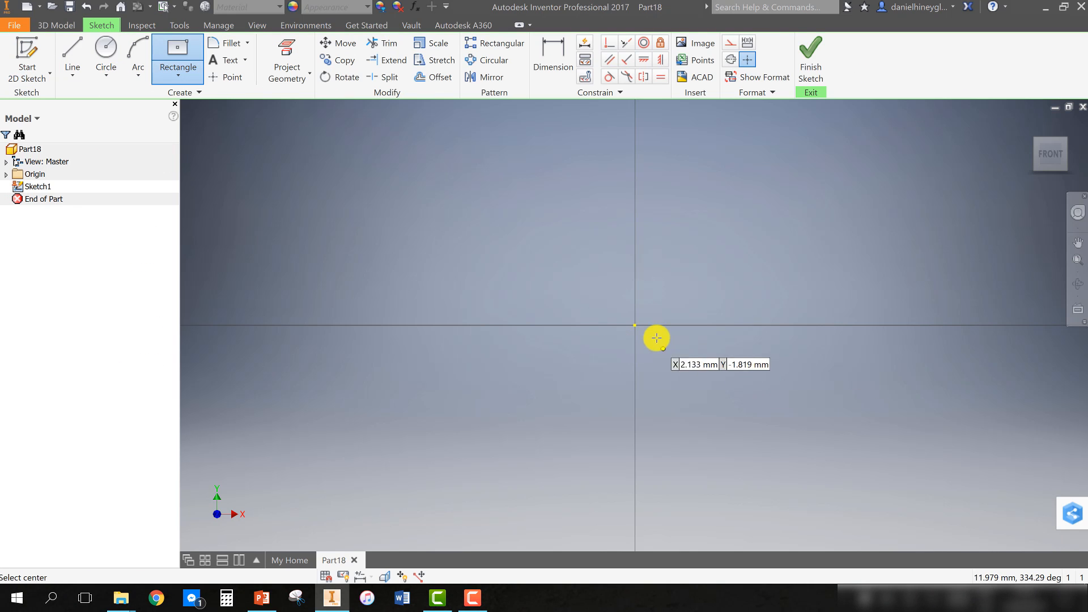
left_click(634, 326)
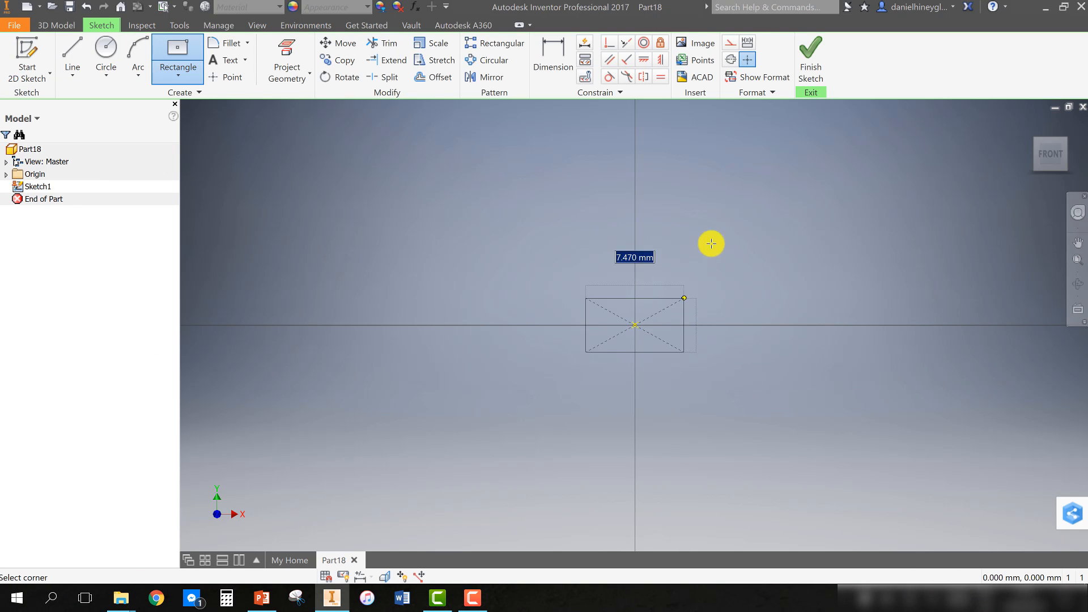
scroll(752, 172, "up", 5)
middle_click_drag(773, 160, 705, 367)
scroll(704, 367, "up", 8)
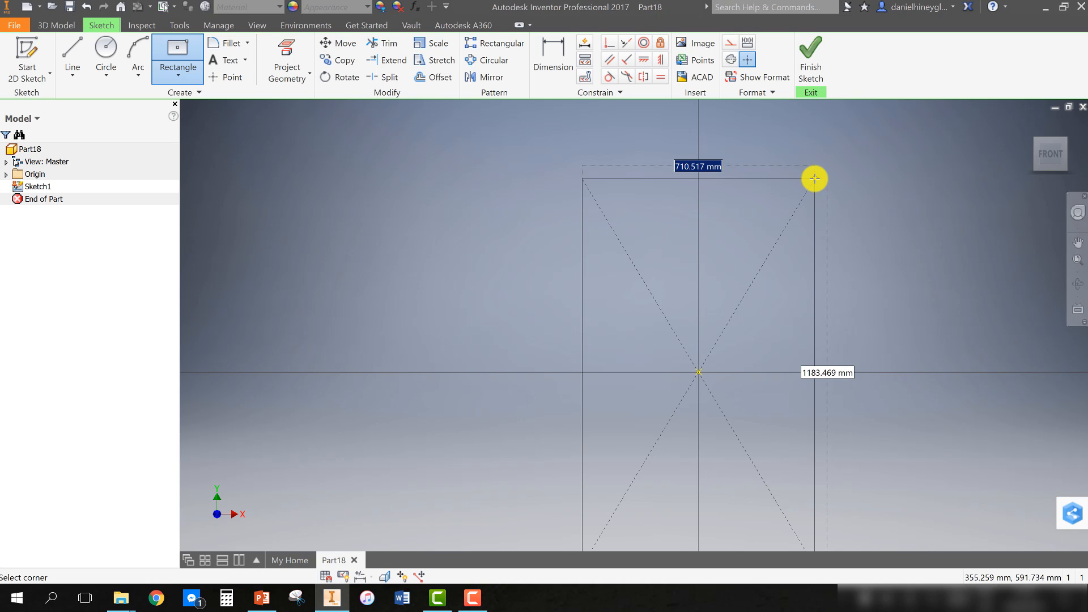
type("500")
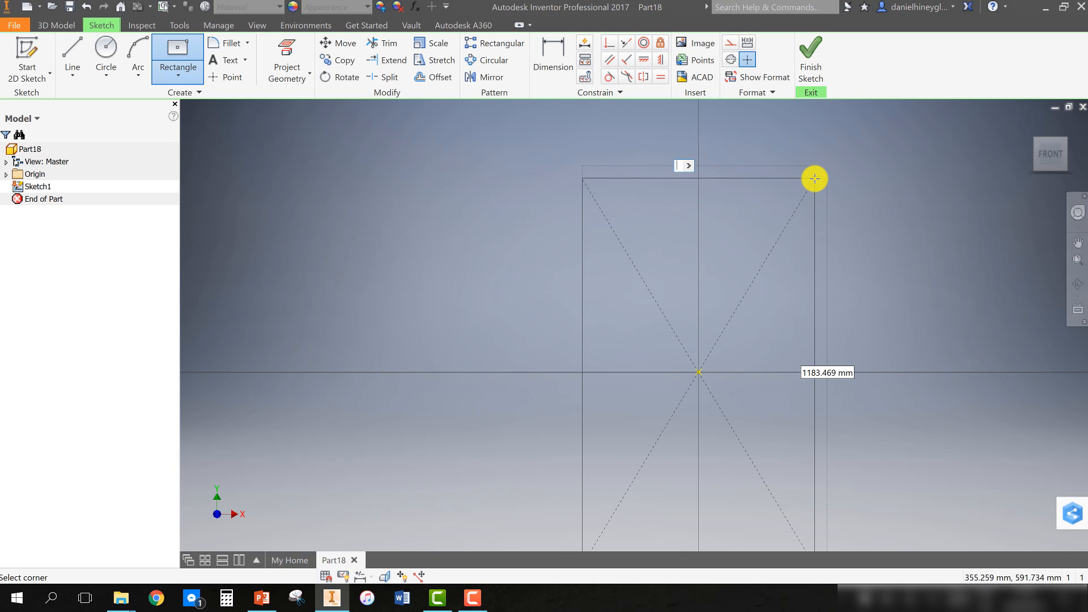
key("Tab")
Step: Set the rectangle's height to 700 mm as a parameter named Door_Length
key("BackSpace")
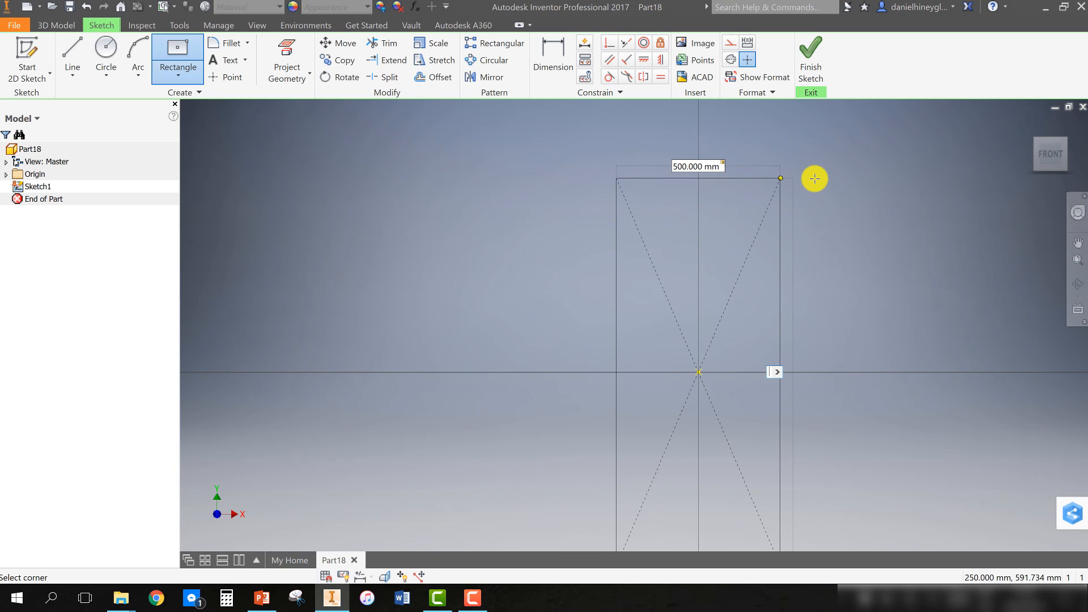
type("eng")
key("BackSpace")
key("BackSpace")
key("BackSpace")
type("L")
type("or")
type("_")
type("Length=")
type("700")
key("Tab")
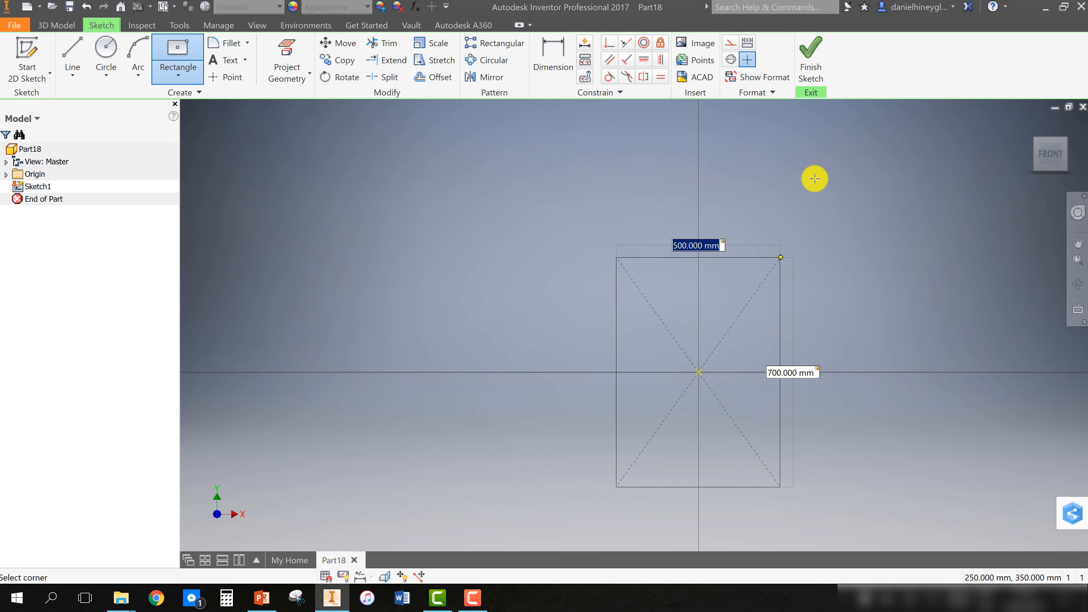
Step: Define the rectangle's width as a parameter named Door_Width equal to 500 mm, and finish the sketch
type("or")
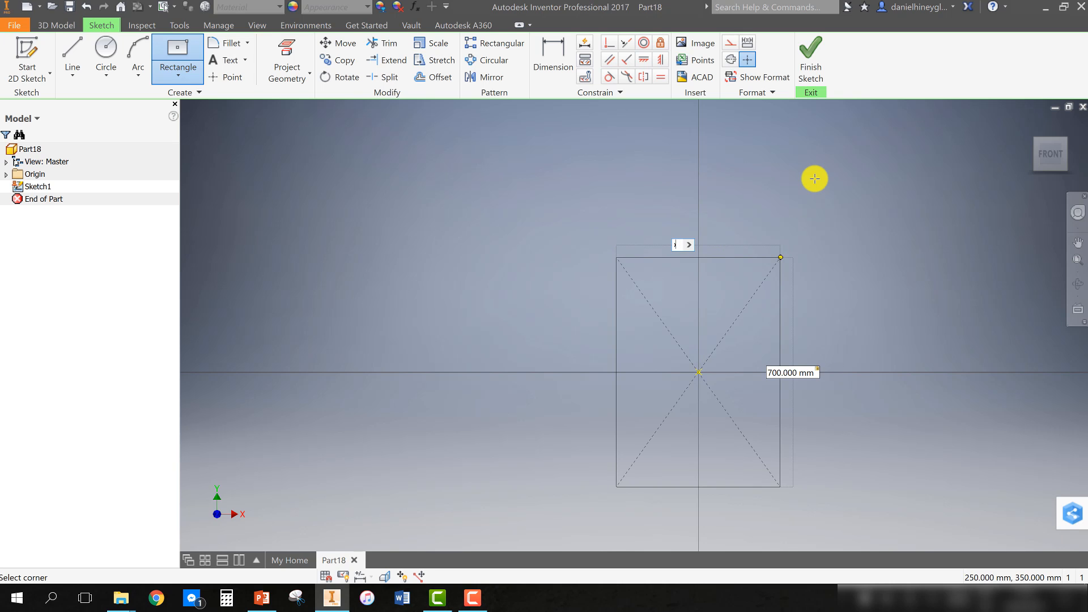
type("_Width=500")
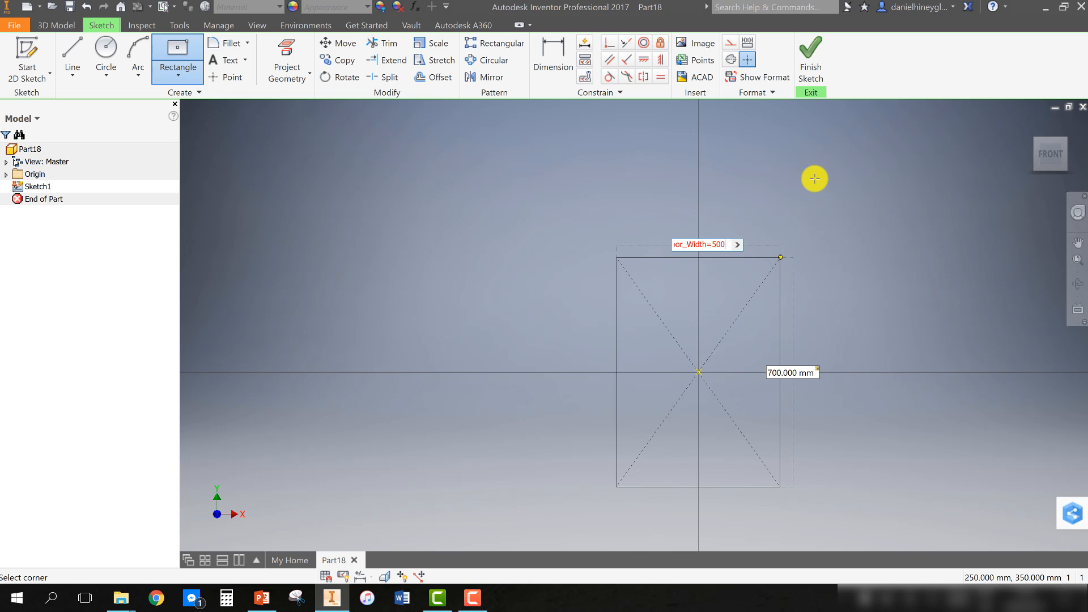
key("Return")
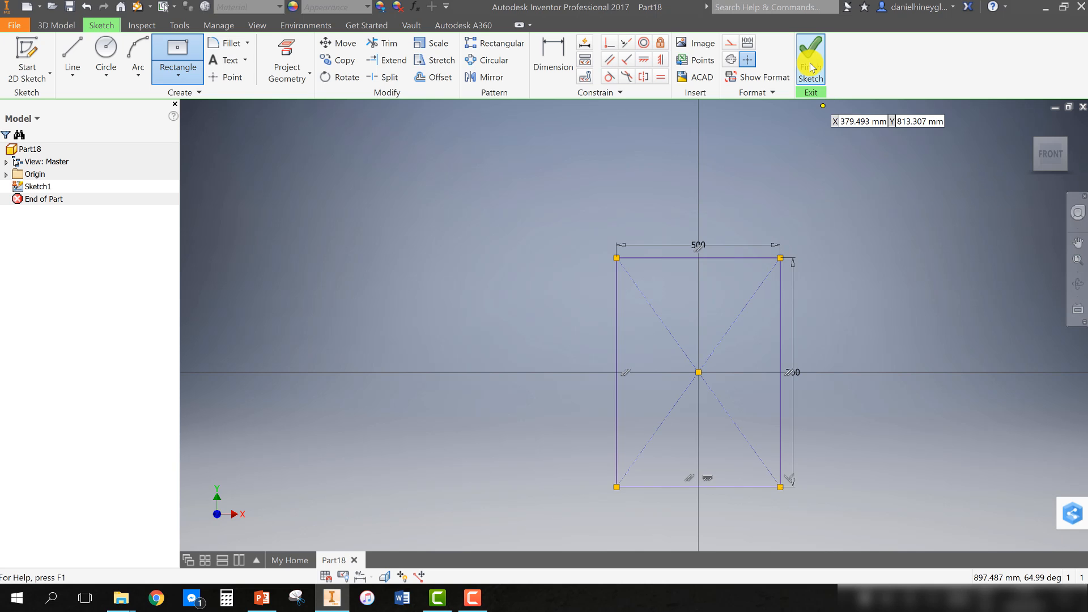
left_click(811, 64)
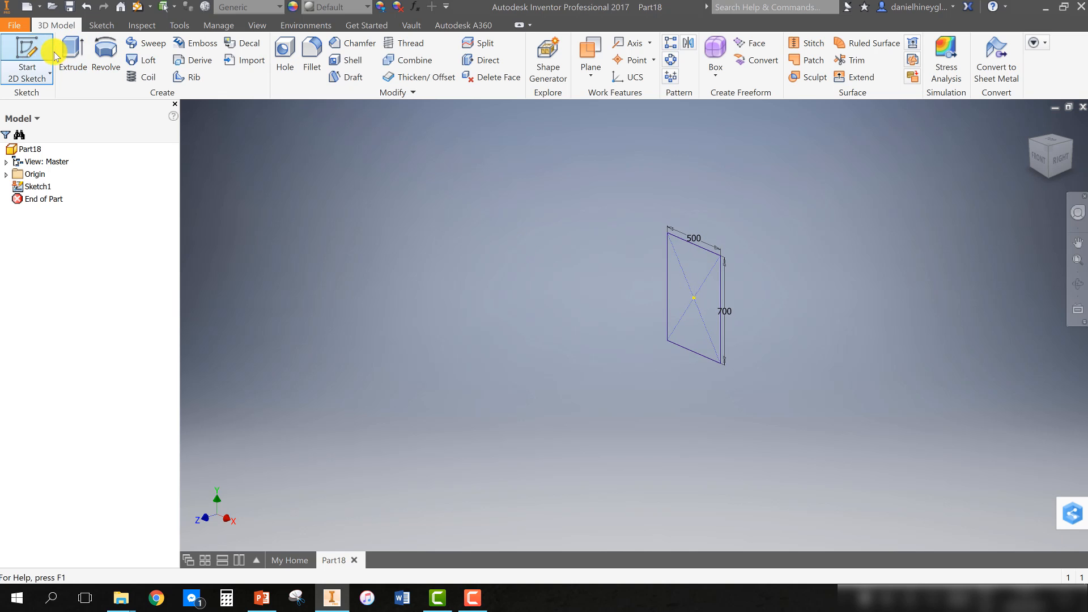
Step: Extrude the rectangle 20 mm, defining the distance as a parameter named Door_Thickness
left_click(72, 57)
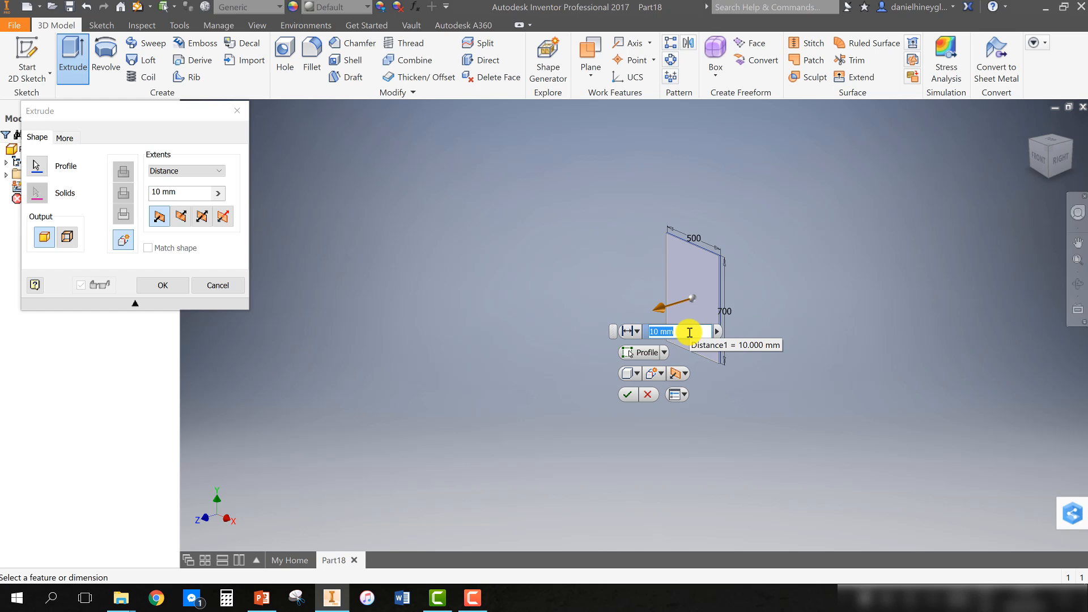
type("Door_")
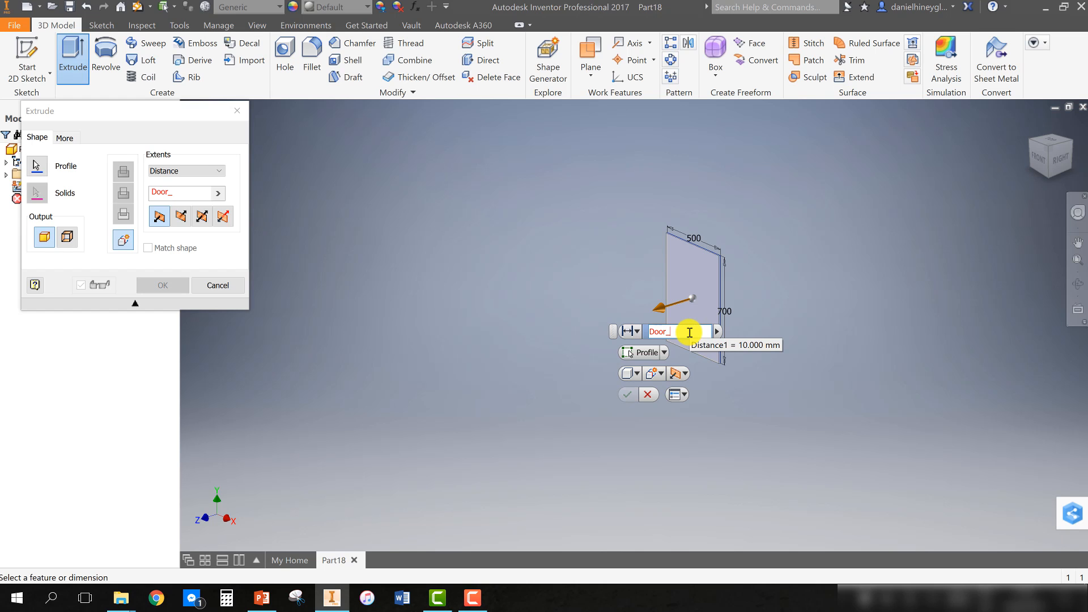
type("Thickness=20")
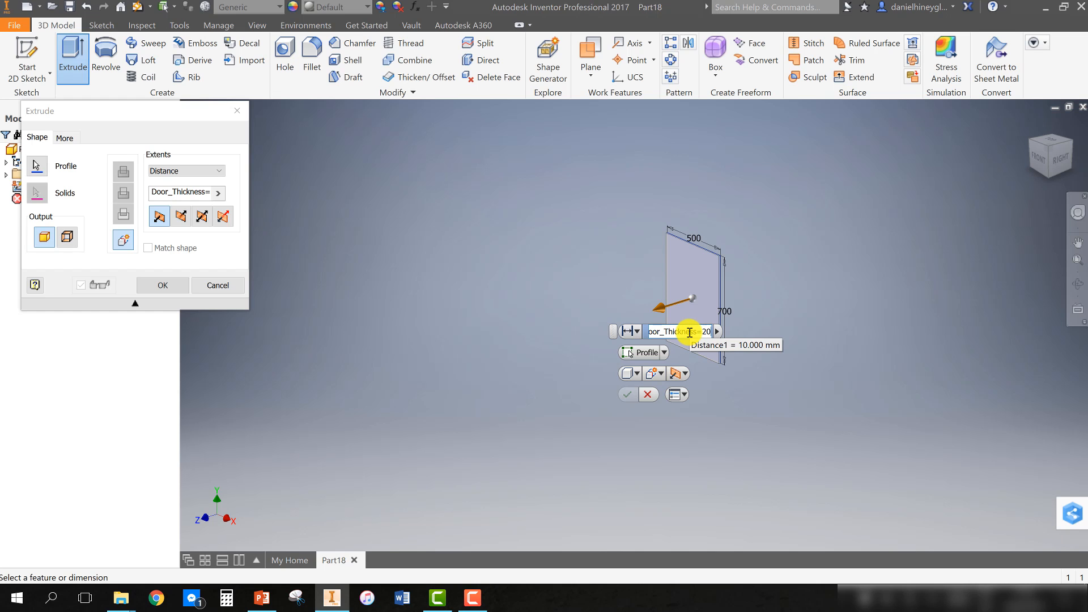
left_click(627, 394)
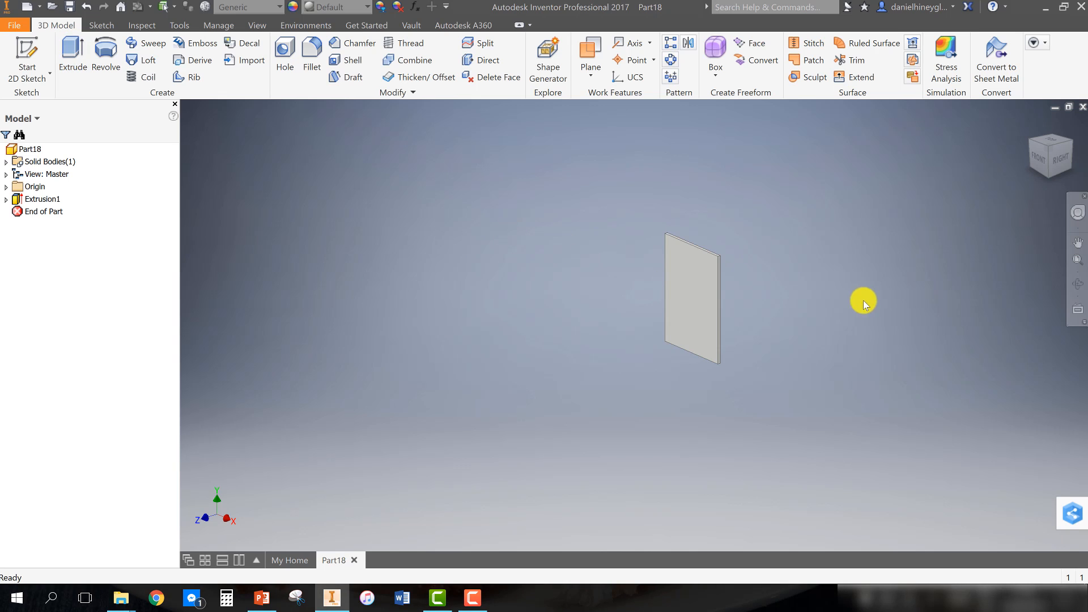
Step: Start a new 2D sketch on the back face of the door panel
scroll(653, 292, "down", 2)
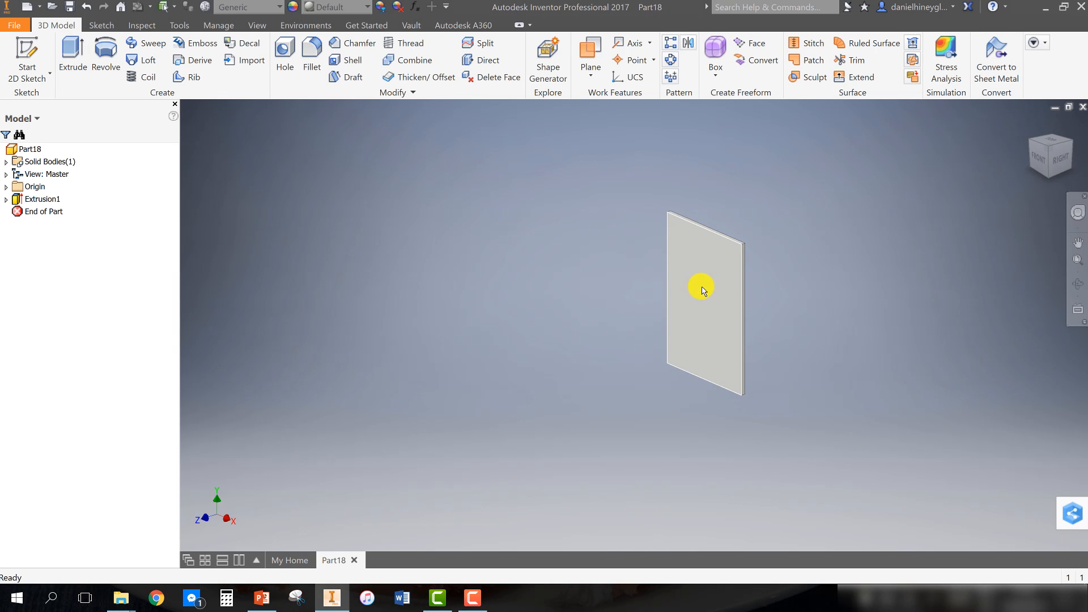
scroll(700, 312, "down", 3)
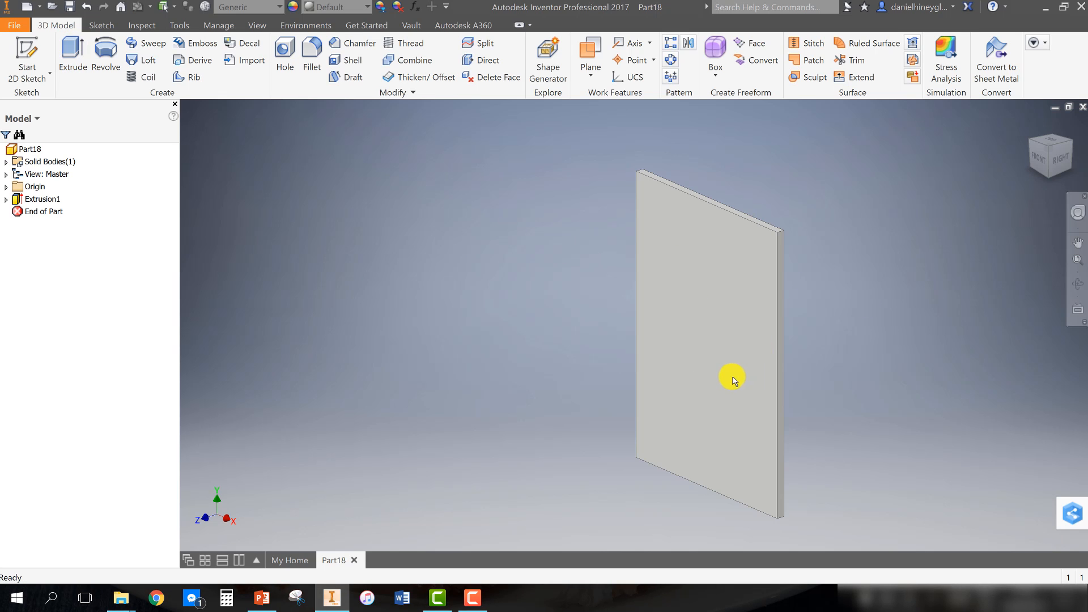
middle_click_drag(700, 362, 510, 347, "shift")
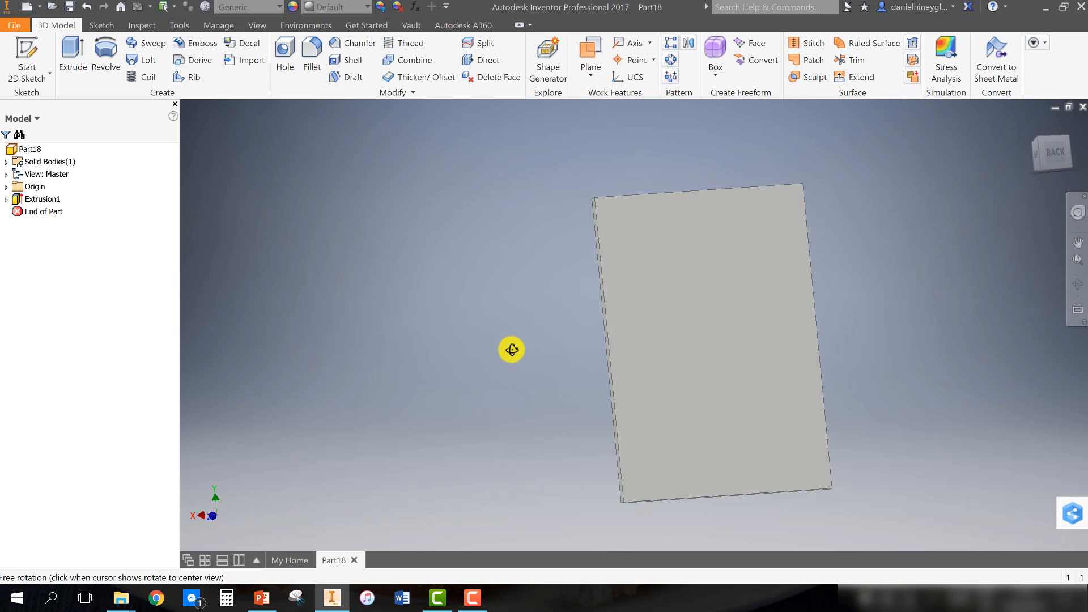
left_click(1050, 157)
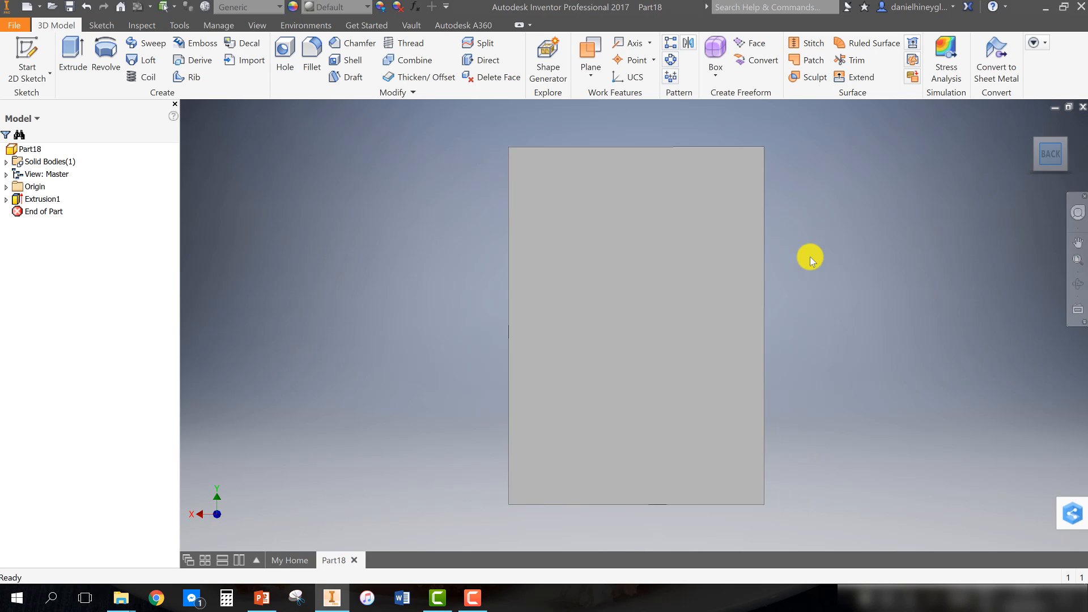
right_click(567, 227)
left_click(572, 265)
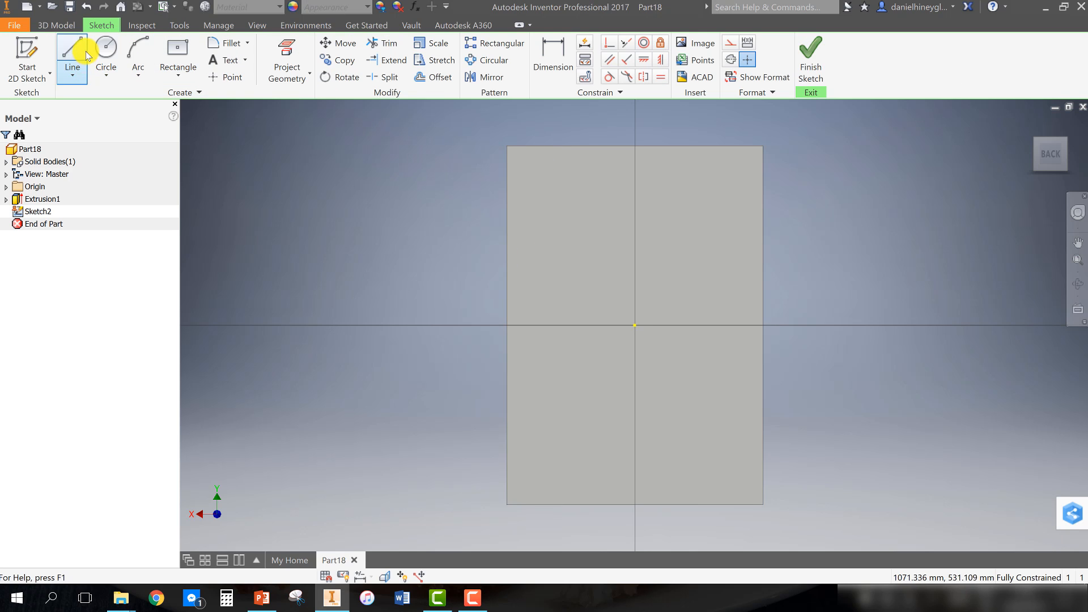
Step: Sketch a circle near the upper-left corner of the door's back face, with diameter parameter Large_Dia_Hinge set to 35 mm
left_click(106, 49)
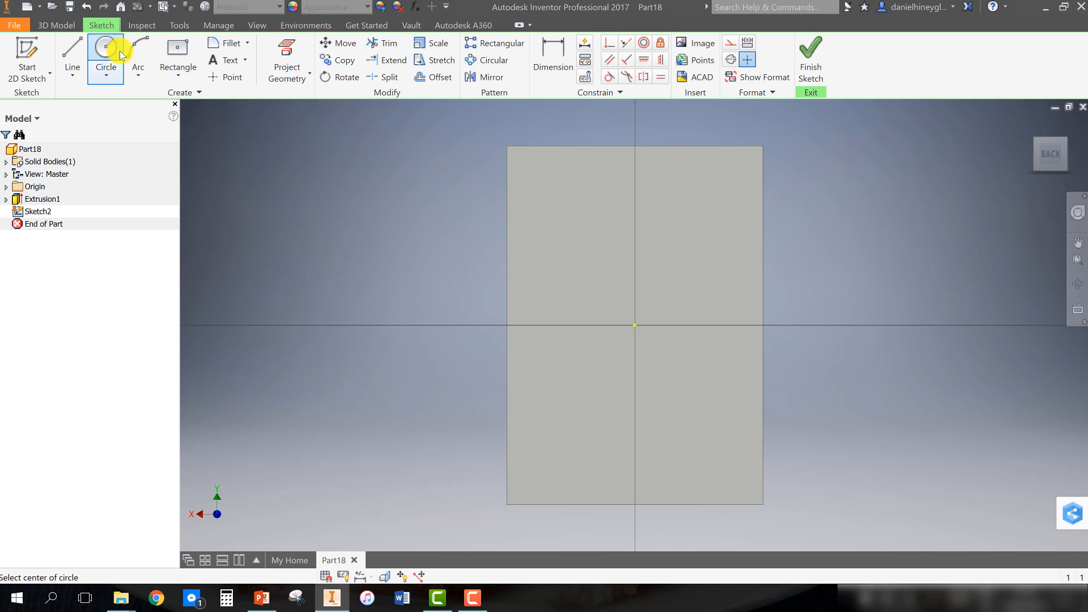
left_click(525, 177)
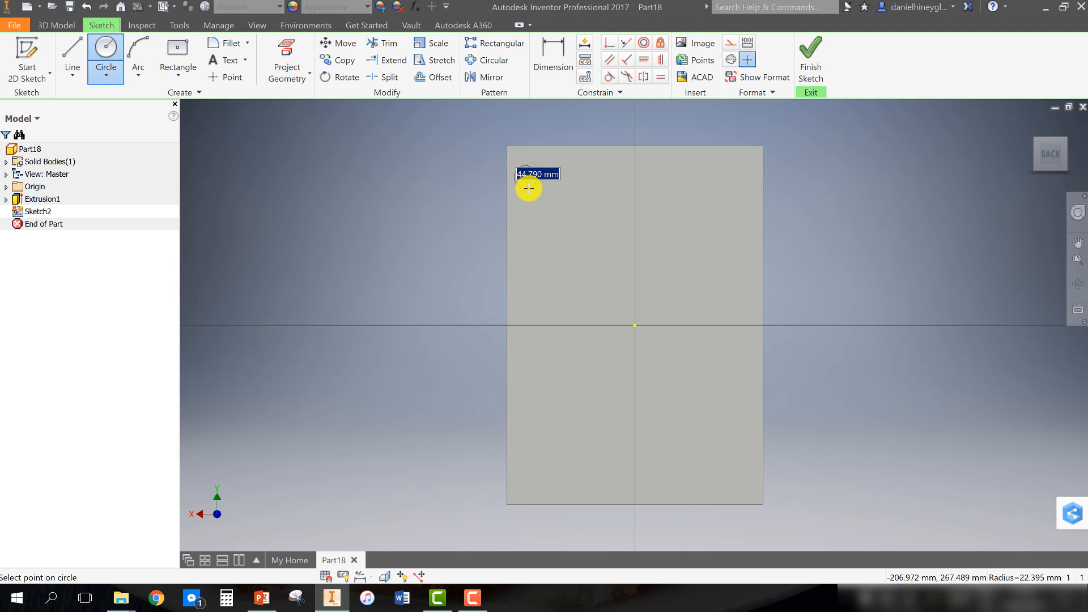
type("ge")
key("BackSpace")
key("BackSpace")
type("ge_Dia_Hin")
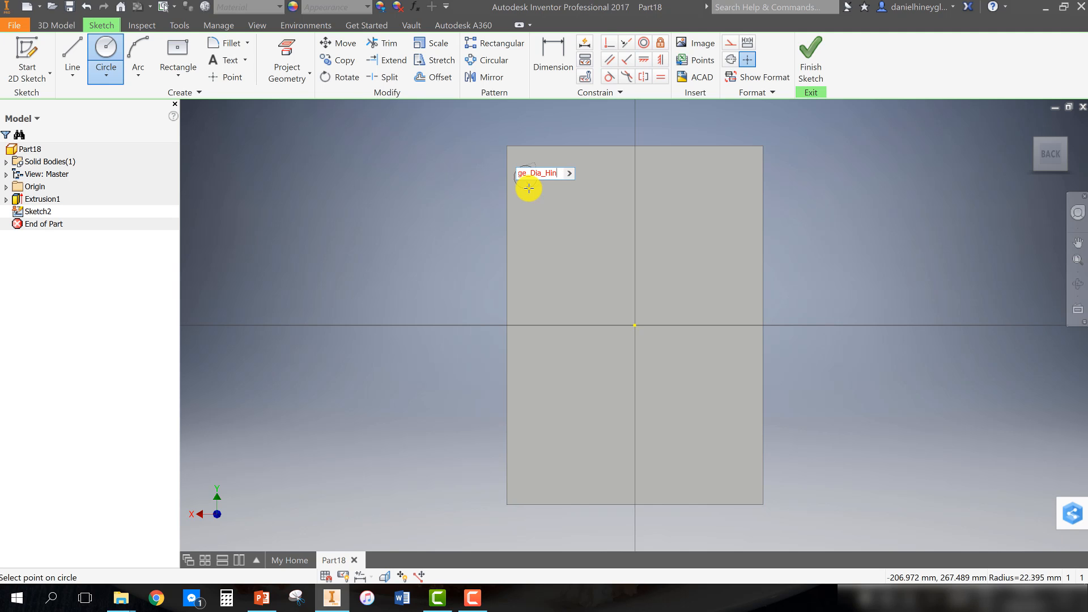
type("ge=35")
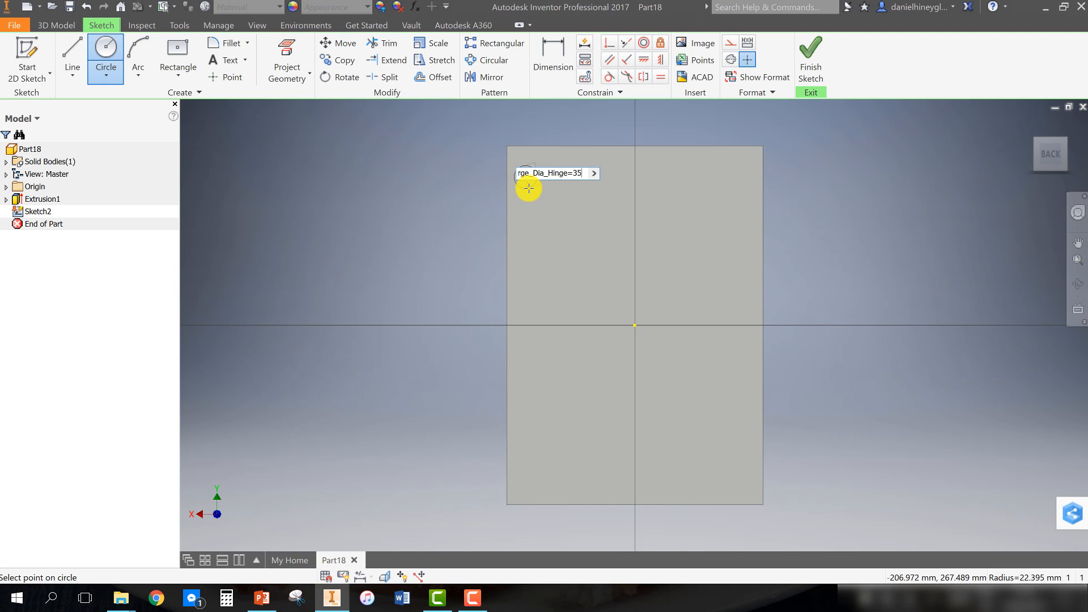
key("Return")
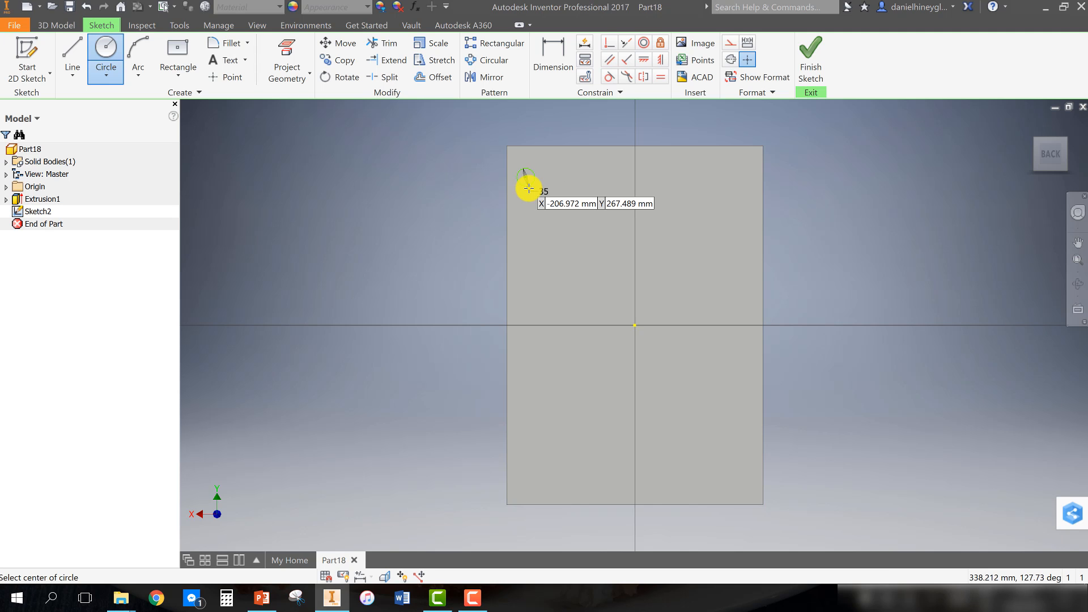
Step: Dimension the circle's centre 100 mm from the door's top edge with a parameter named Hinge_Offset
left_click(553, 57)
left_click(526, 183)
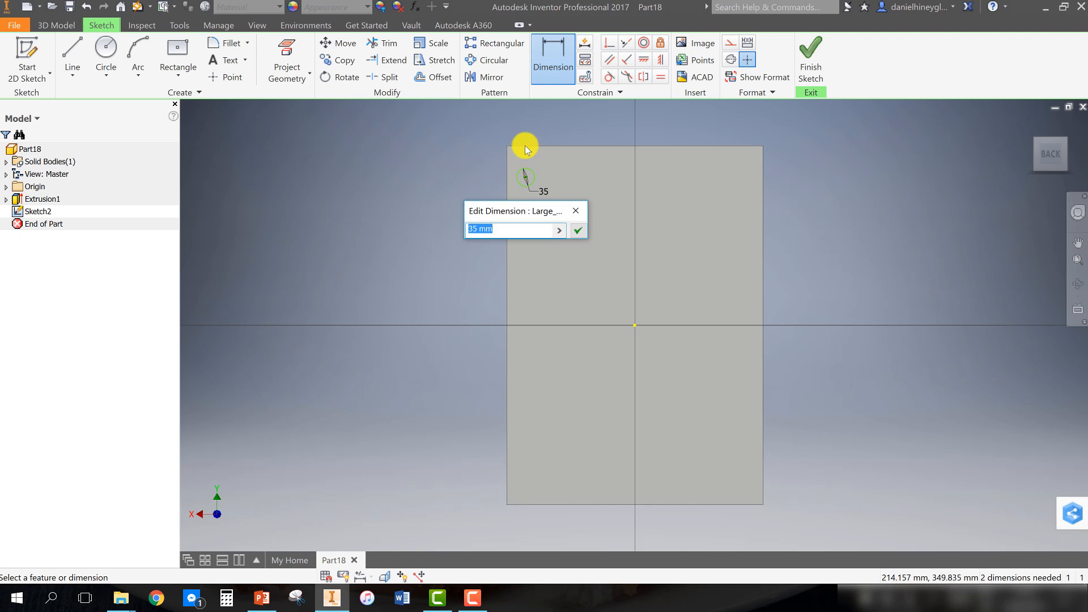
key("Return")
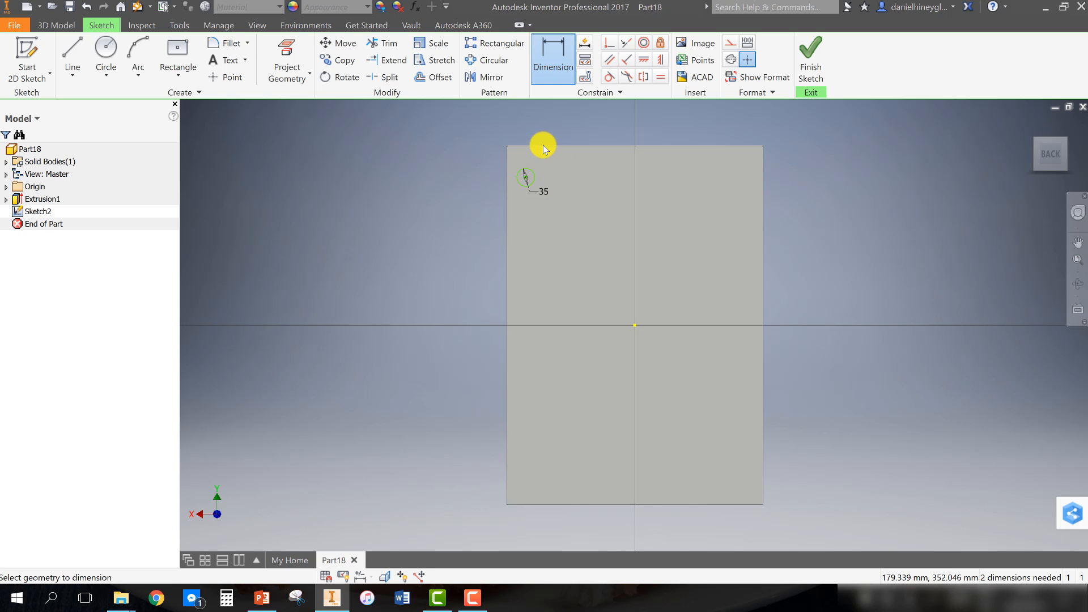
left_click(543, 146)
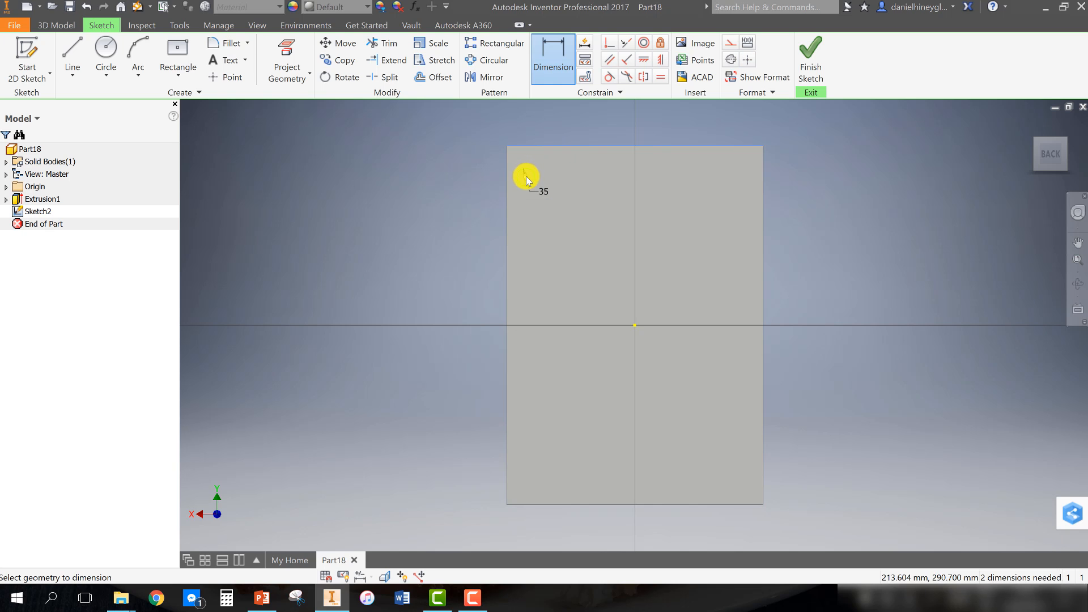
left_click(526, 180)
left_click(554, 167)
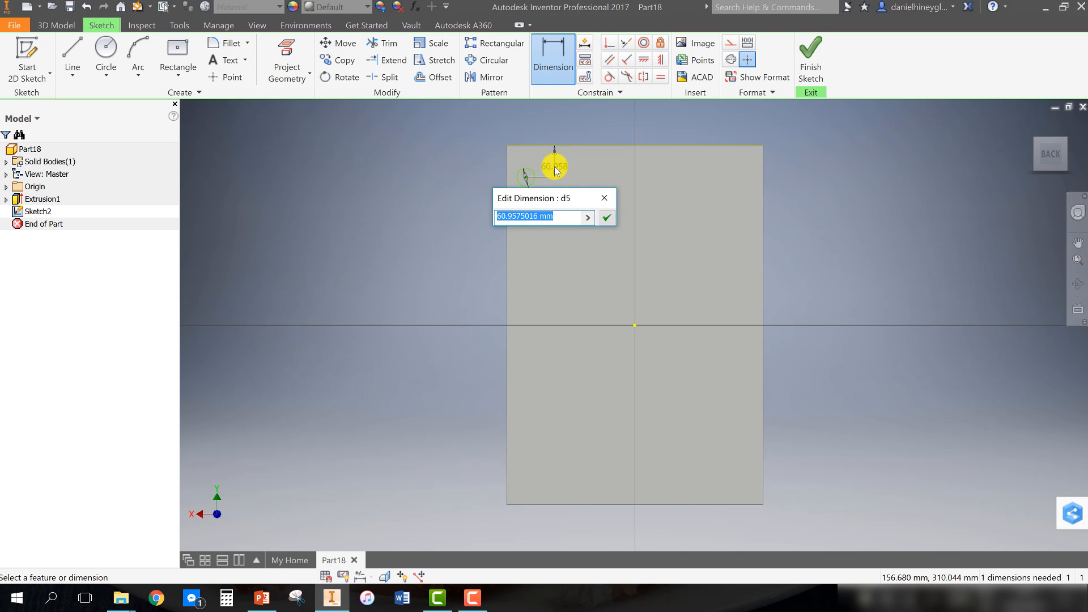
type("1")
type("Hinge")
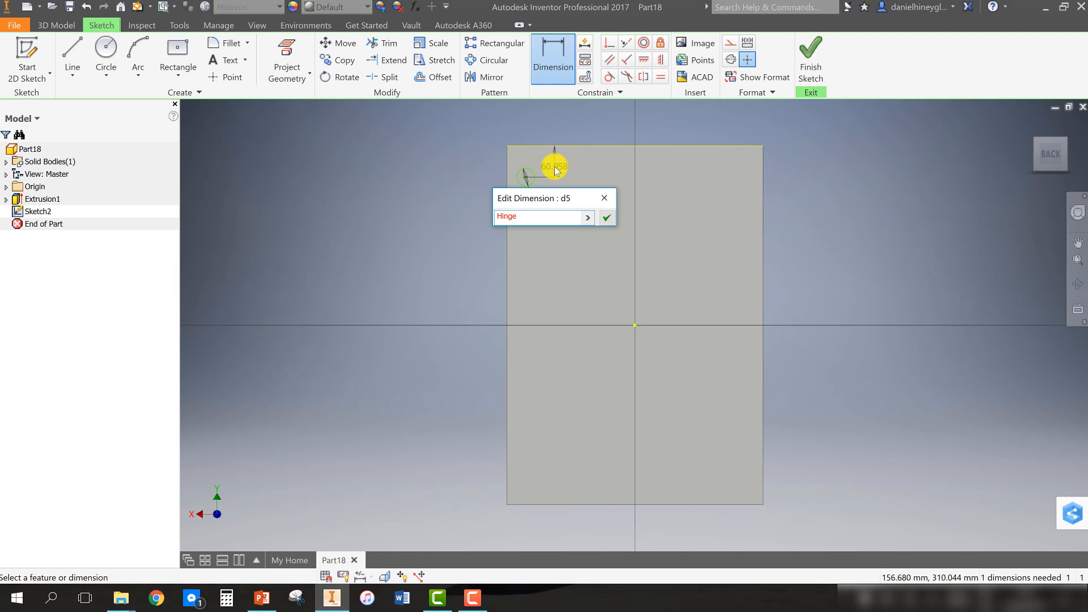
type("_Offset=100")
key("Return")
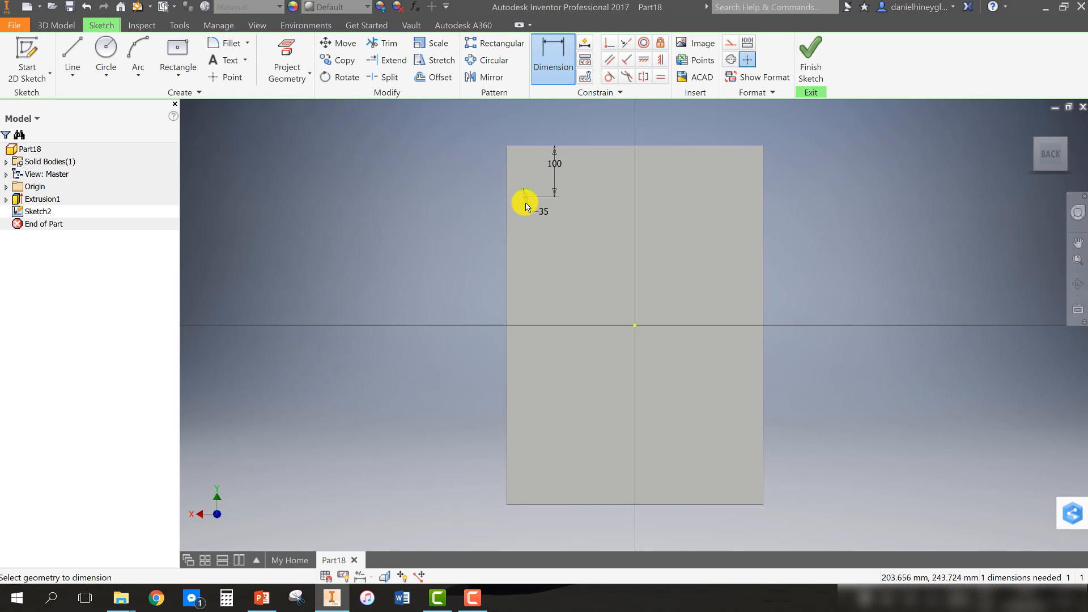
Step: Dimension the large circle's centre 21.5 mm from the door's left edge with a parameter named Hinge_Hole_Inset
scroll(526, 202, "down", 4)
scroll(526, 202, "up", 8)
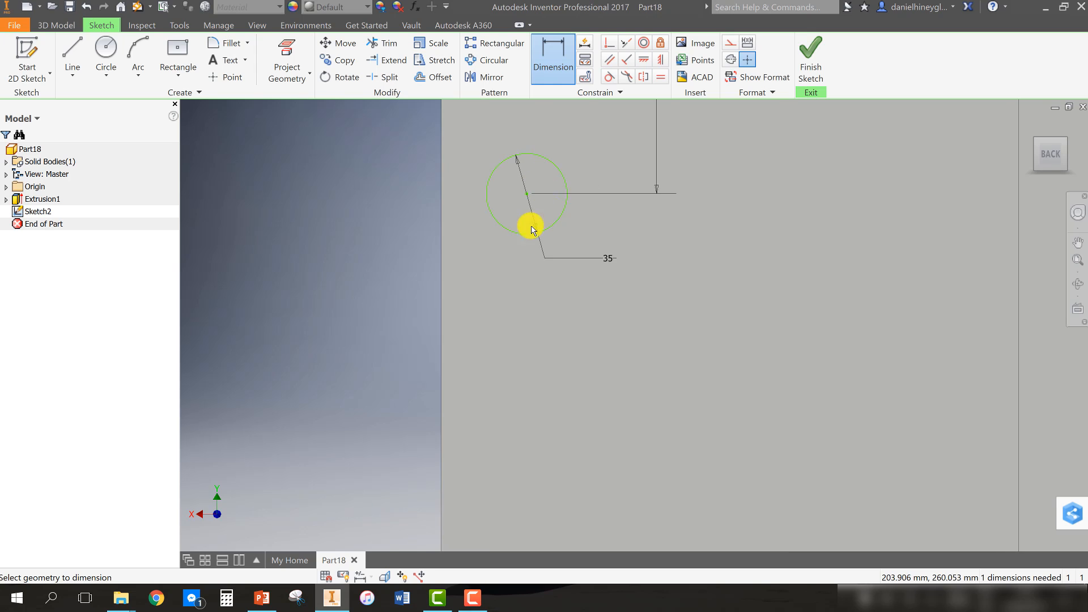
middle_click_drag(527, 227, 529, 287)
middle_click_drag(541, 201, 537, 257)
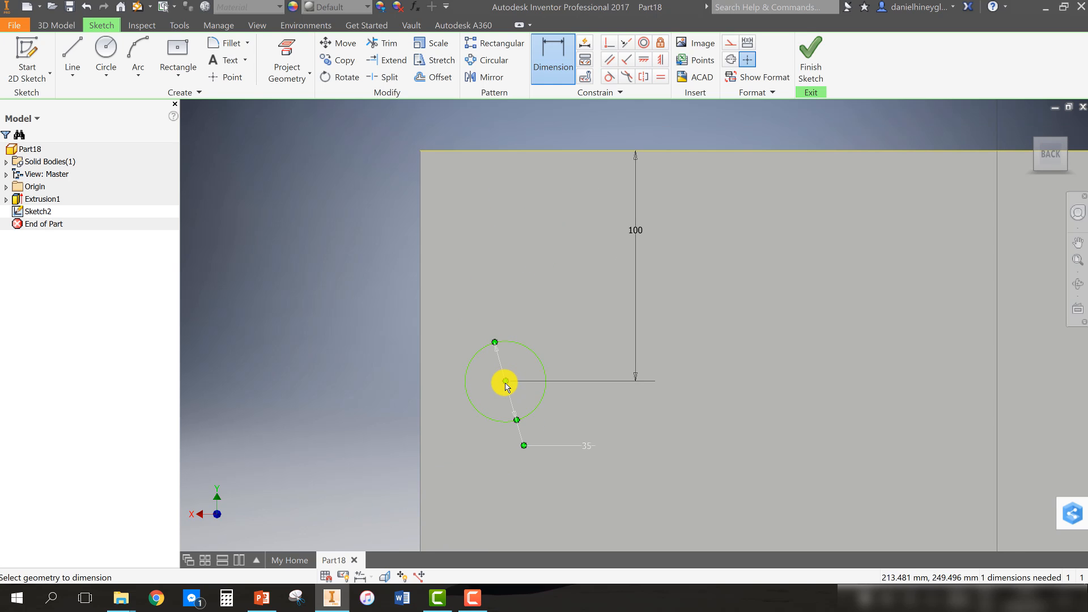
left_click(419, 374)
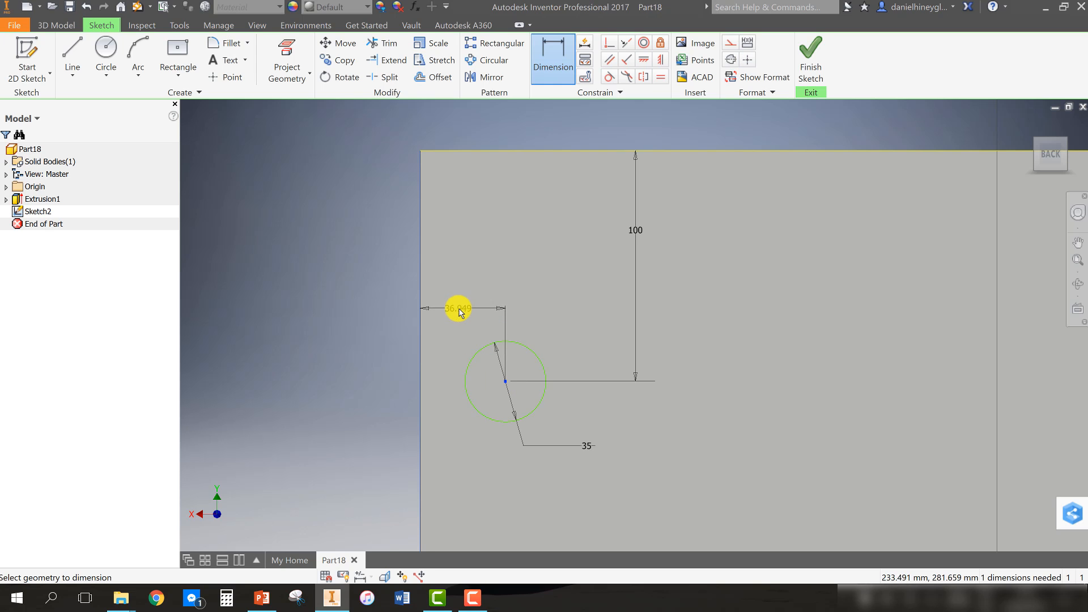
left_click(462, 309)
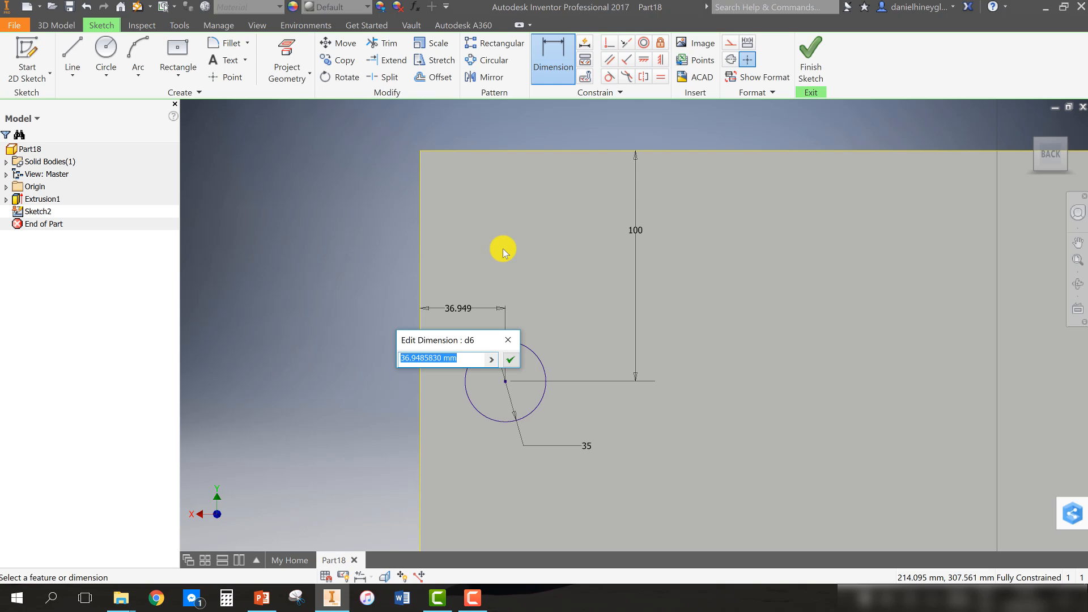
type("Hinge")
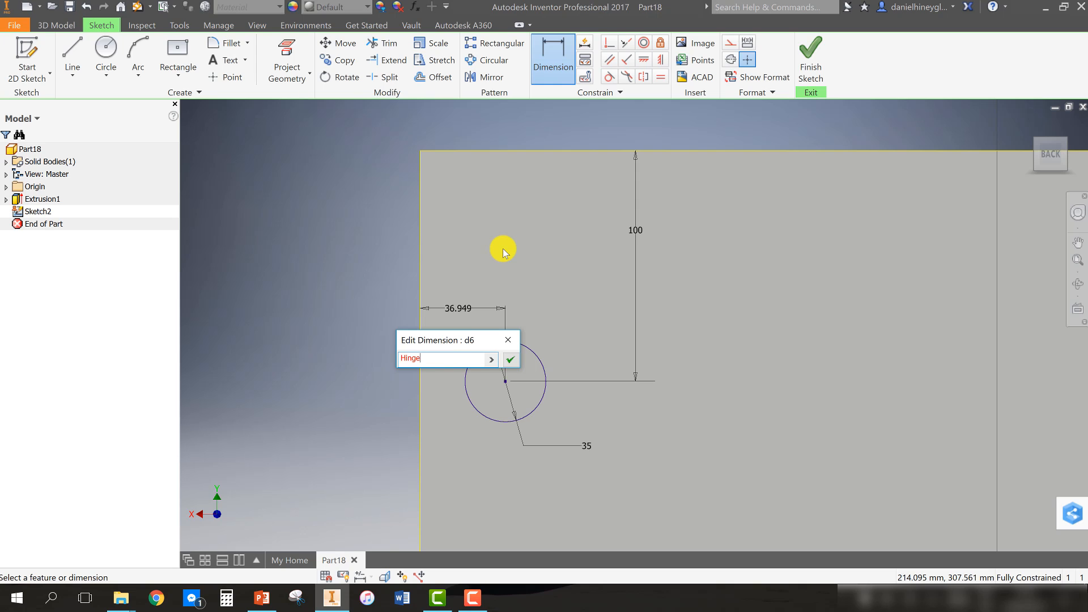
type("_Hole_Inset=21.5")
key("Return")
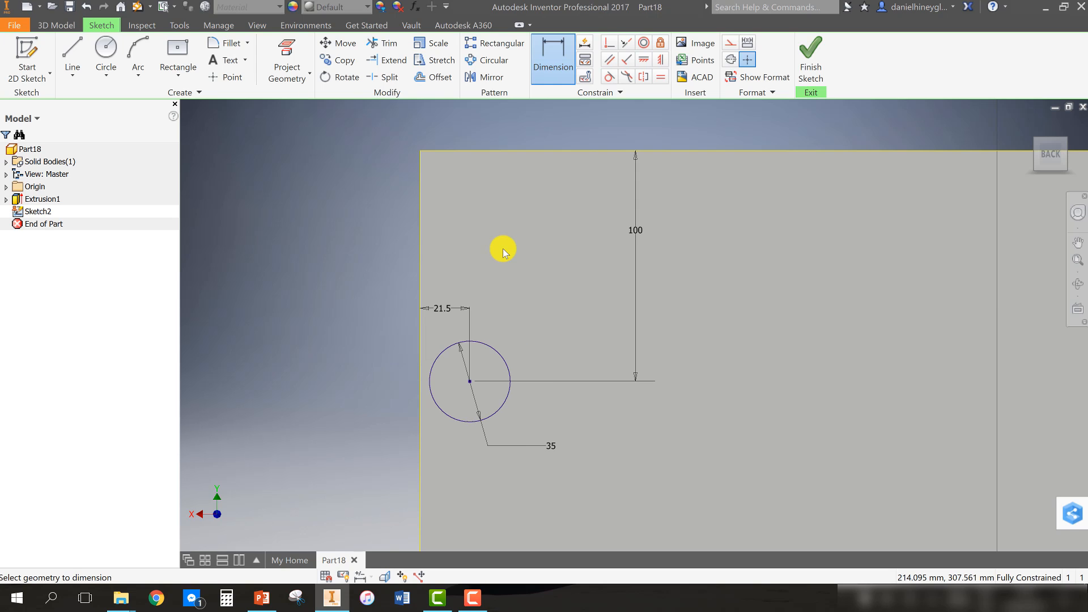
Step: Sketch a small circle above and to the right of the large circle, with diameter parameter Small_Dia set to 3 mm
mouse_move(571, 340)
middle_mouse_down()
mouse_move(530, 262)
mouse_move(502, 253)
middle_mouse_up()
scroll(543, 238, "down", 10)
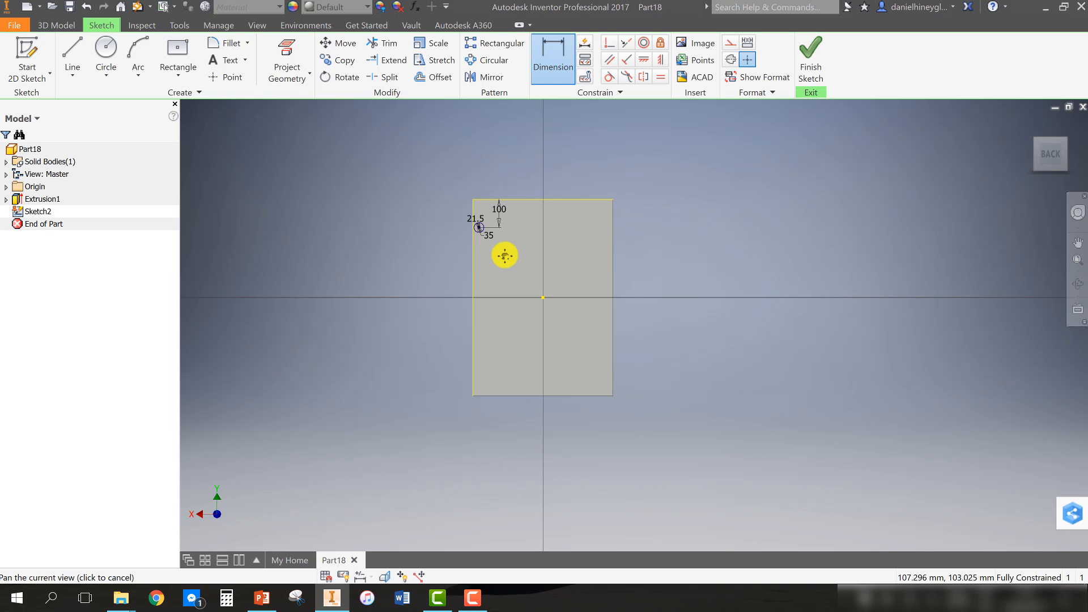
scroll(494, 227, "up", 6)
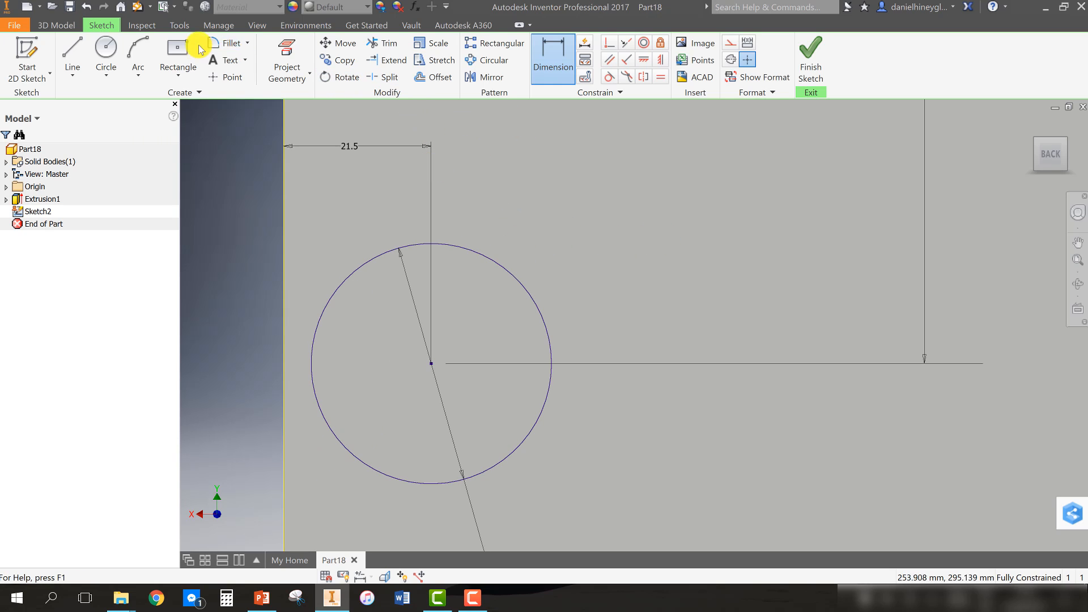
left_click(106, 51)
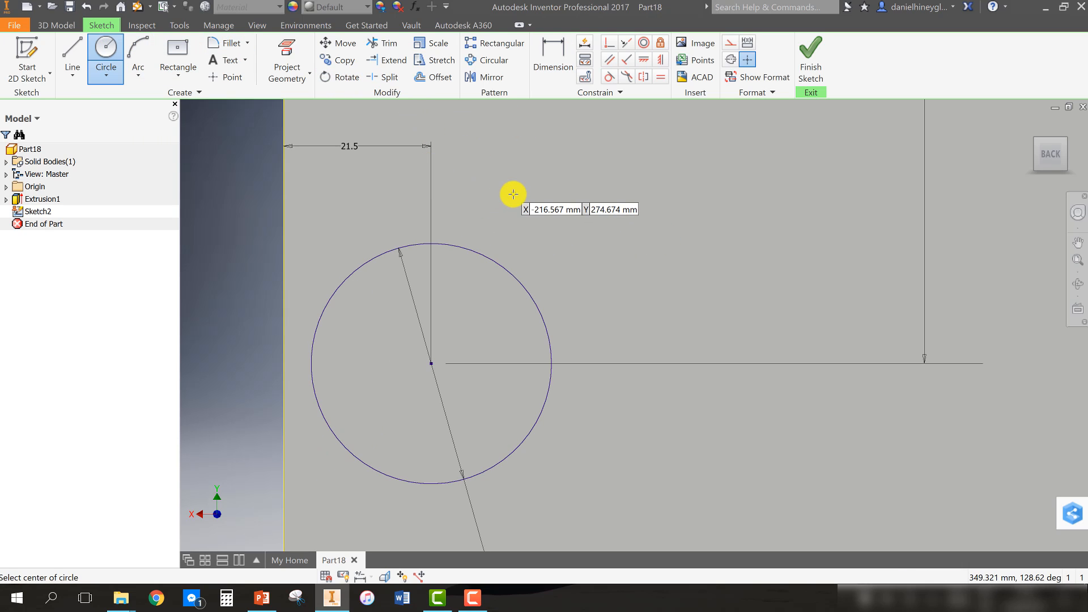
left_click(512, 194)
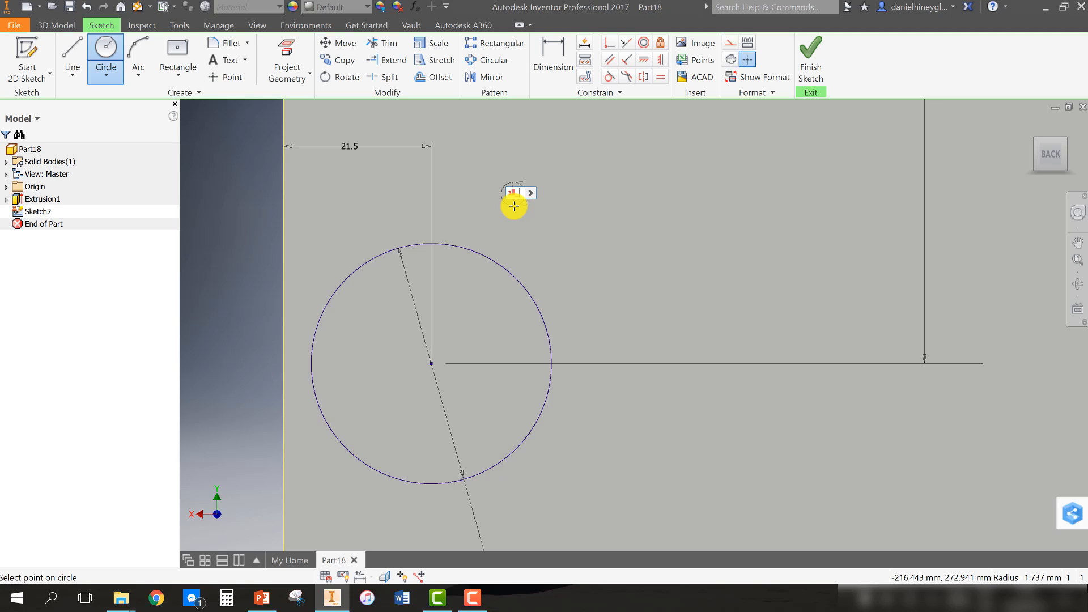
type("_Dia=")
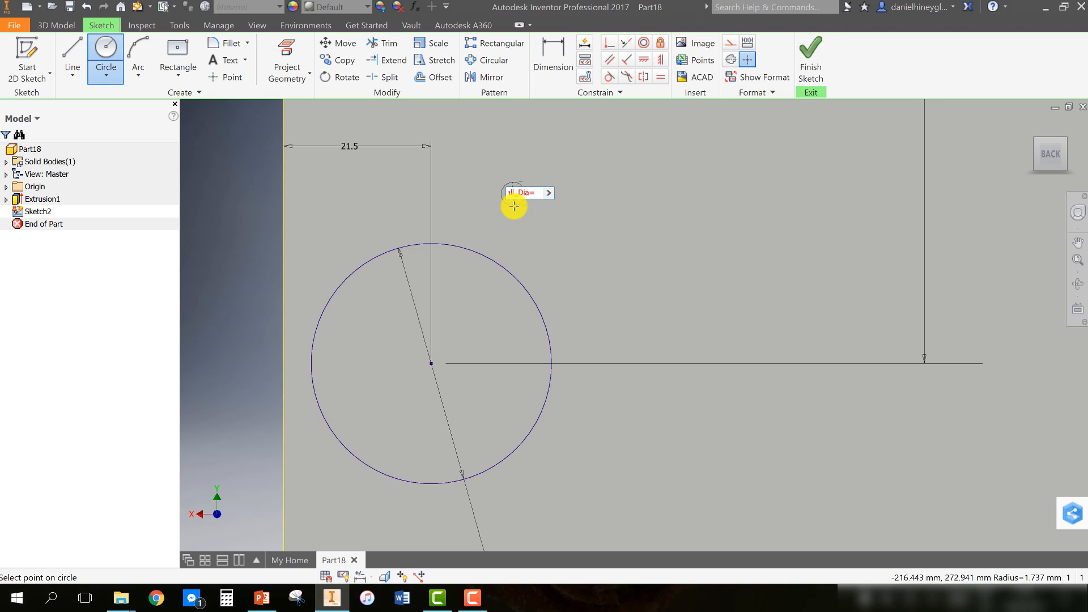
type("3")
key("Return")
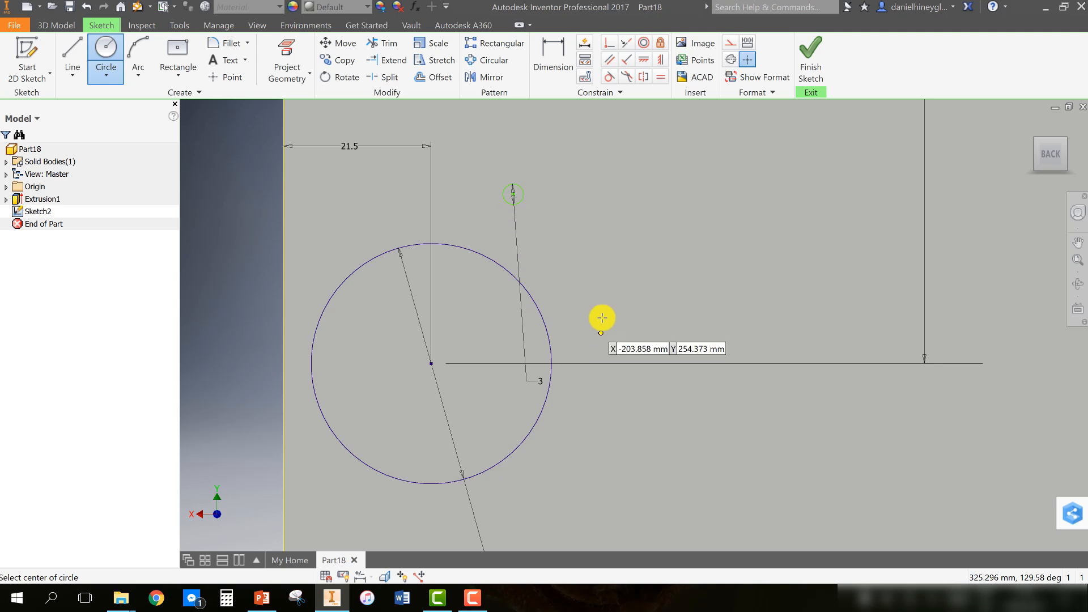
Step: Sketch a second small circle below the first, beside the large circle's lower edge, and link its diameter to the Small_Dia parameter
left_click(513, 490)
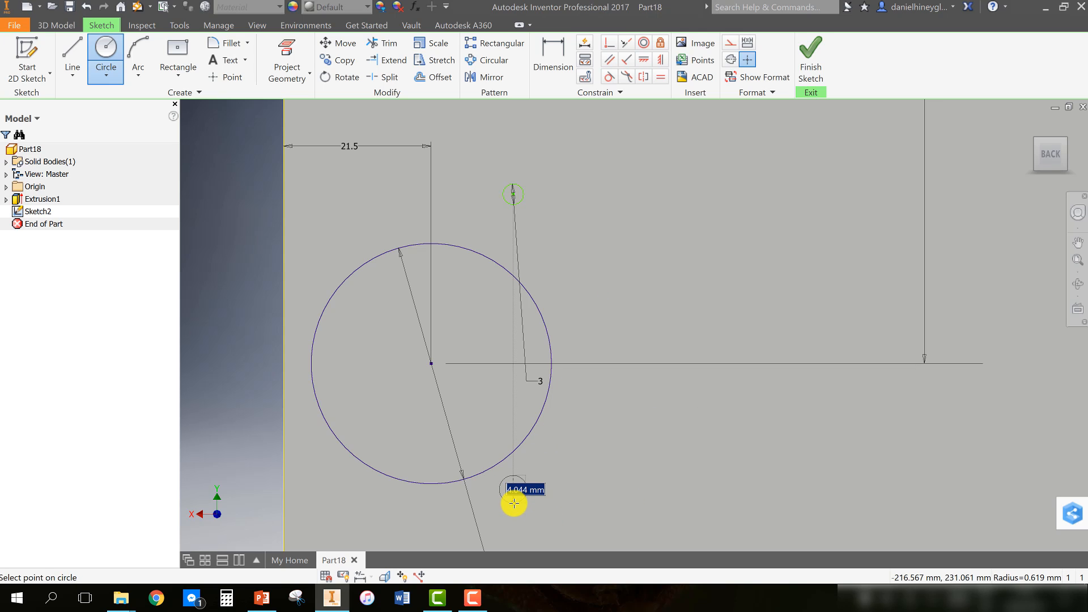
left_click(514, 504)
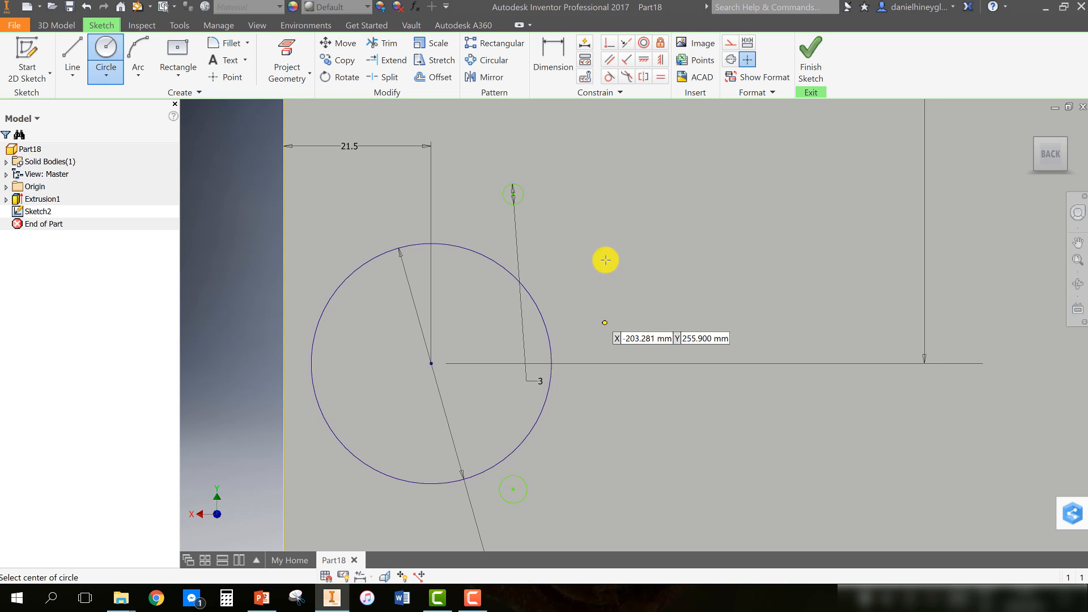
left_click(545, 45)
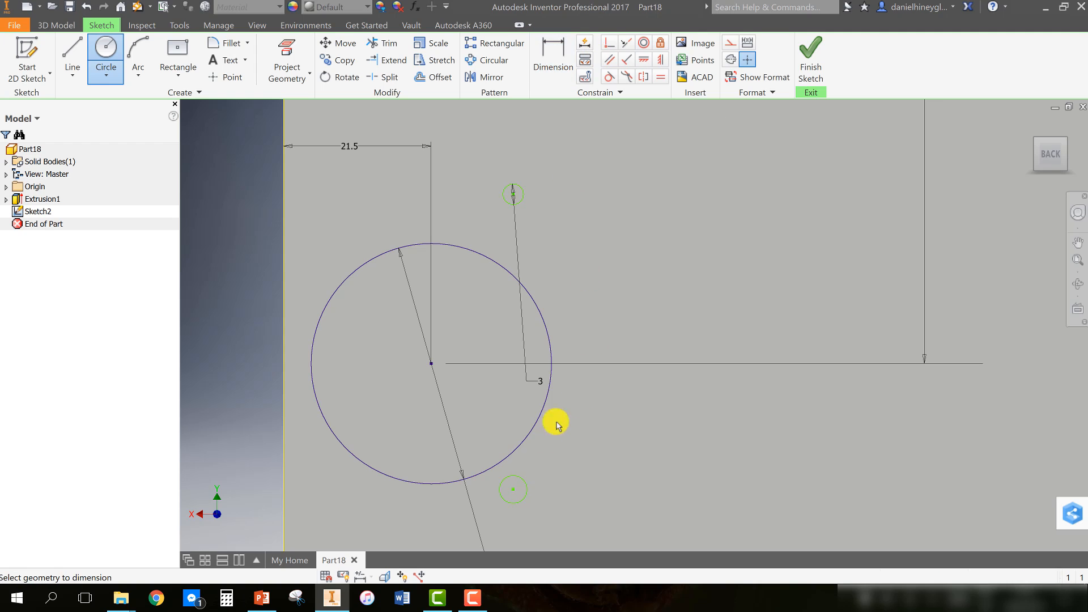
left_click(525, 497)
left_click(597, 471)
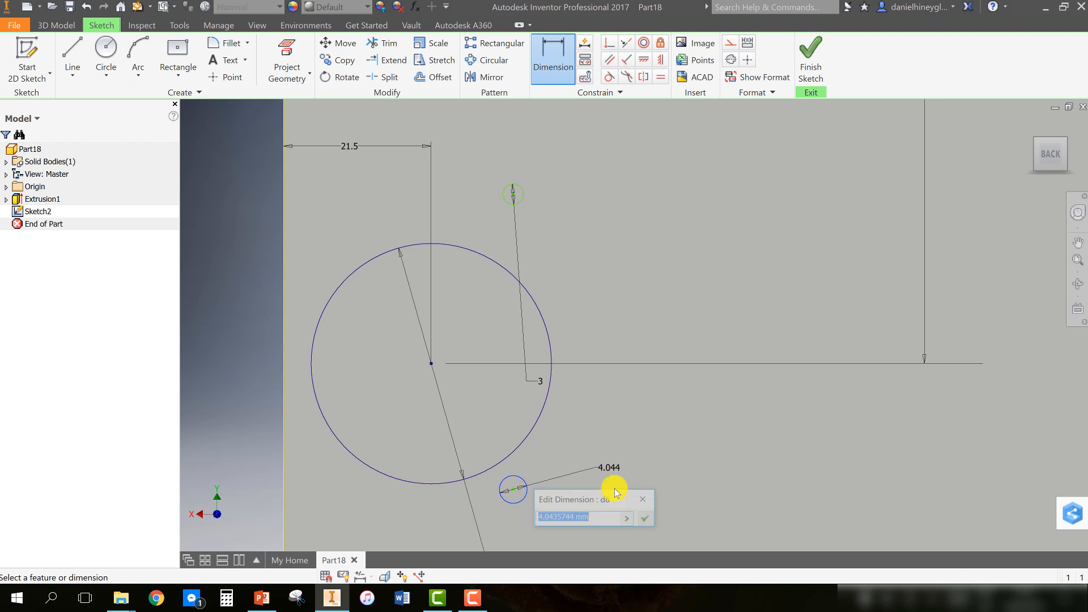
left_click(629, 519)
mouse_move(691, 452)
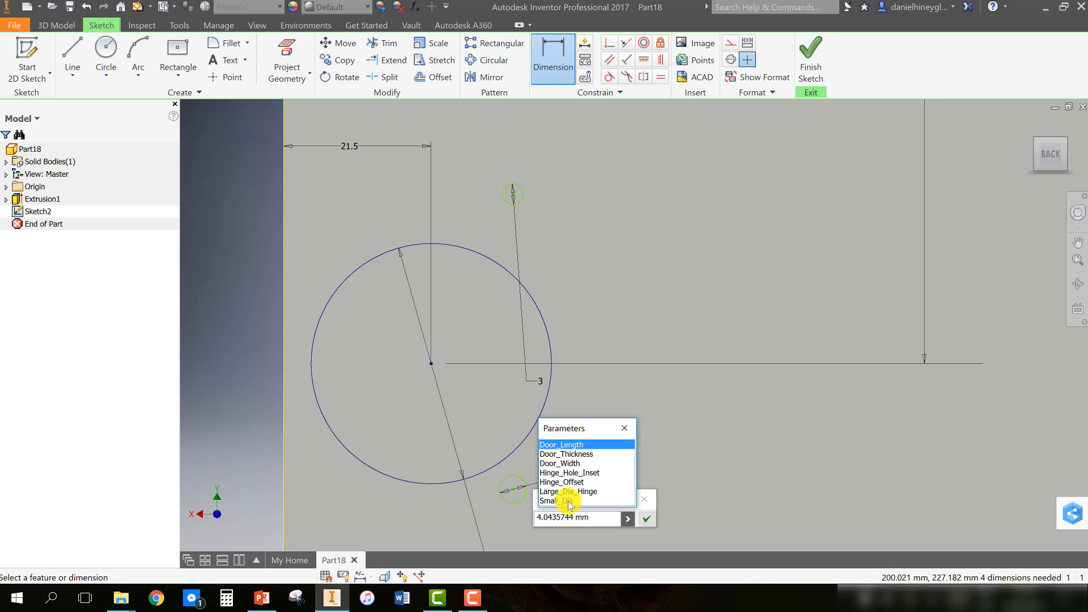
left_click(568, 501)
left_click(647, 520)
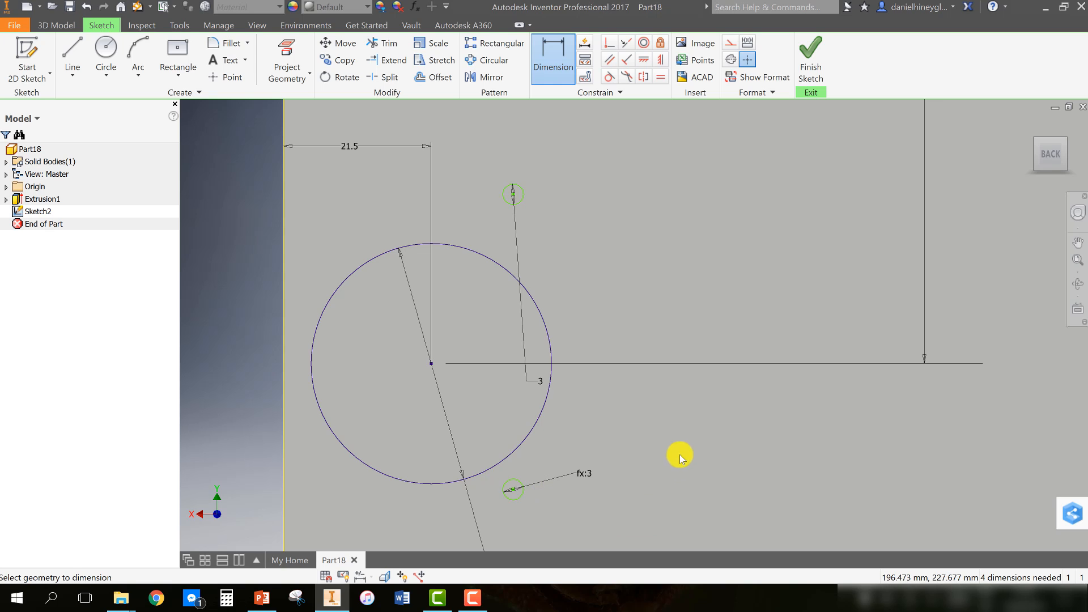
Step: Dimension the vertical distance between the two small circles' centres as 45 mm with a parameter named Small_Holes_Offset
middle_click_drag(680, 435, 703, 357)
scroll(704, 358, "up", 3)
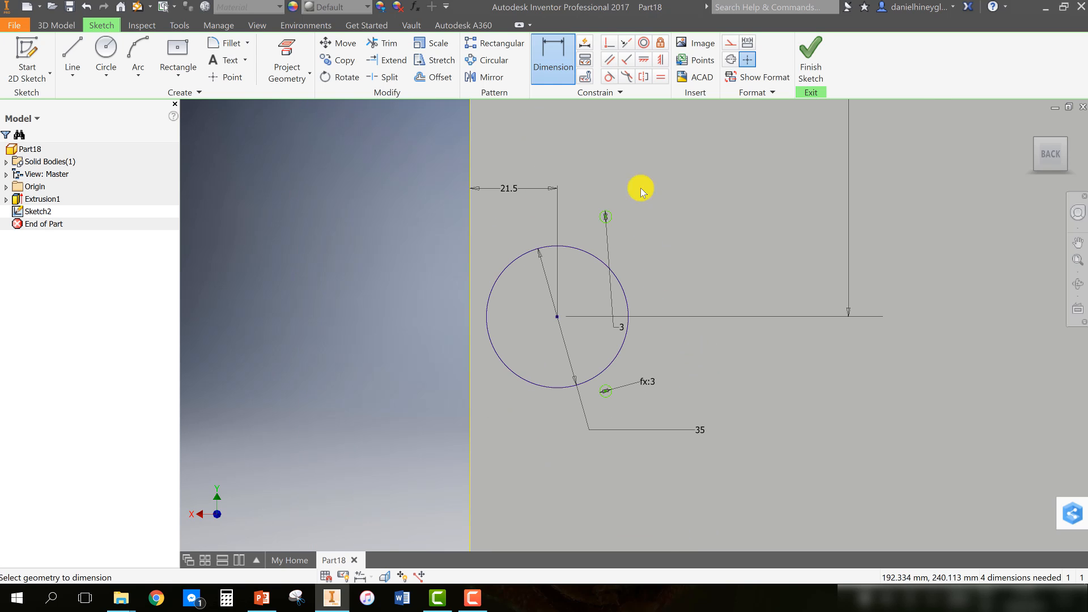
left_click(605, 219)
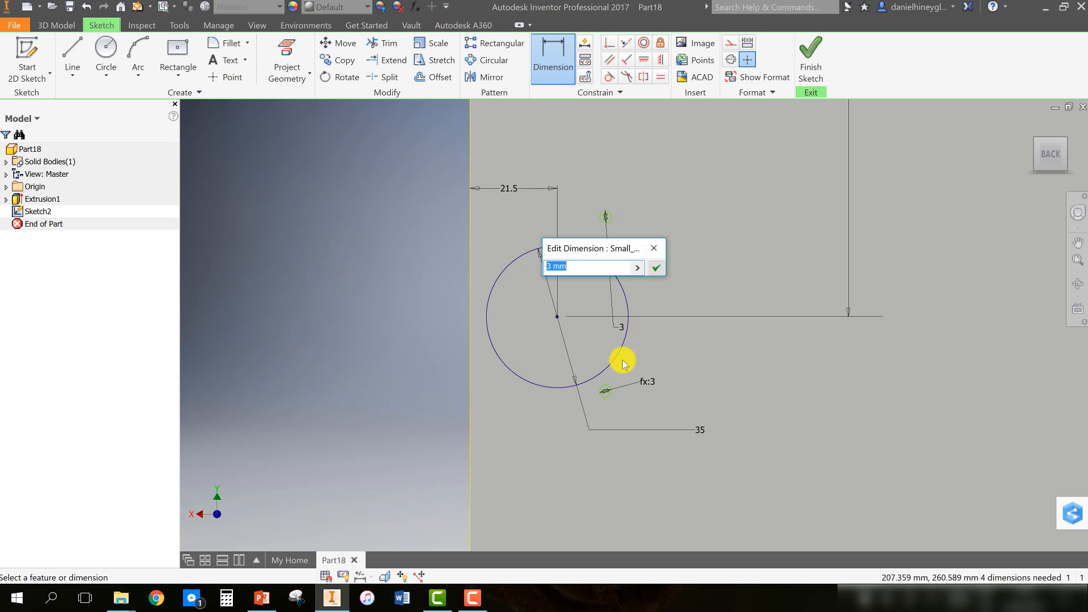
left_click(653, 255)
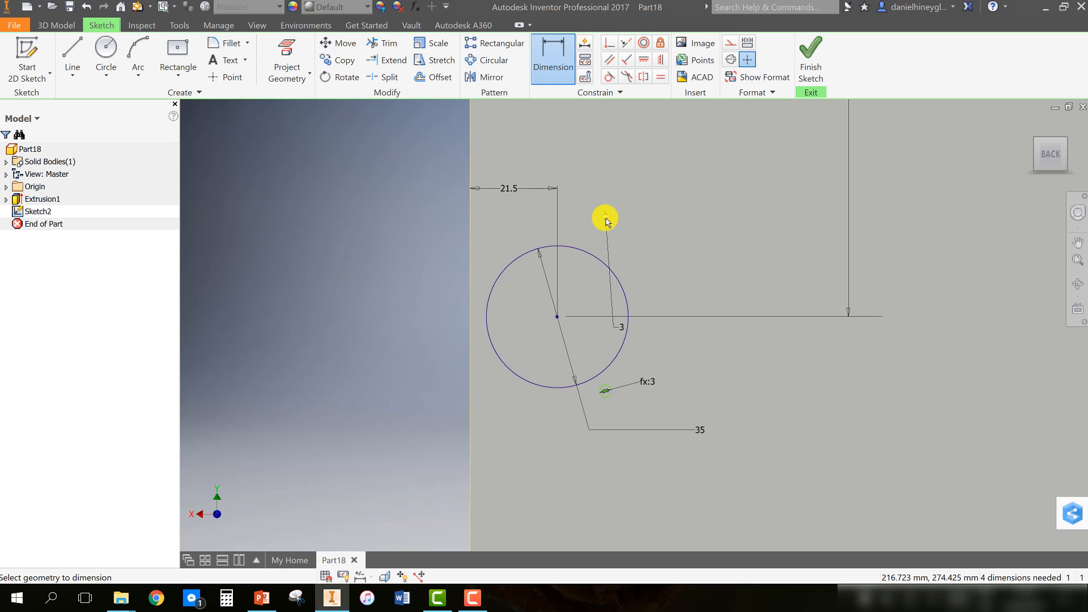
left_click(605, 219)
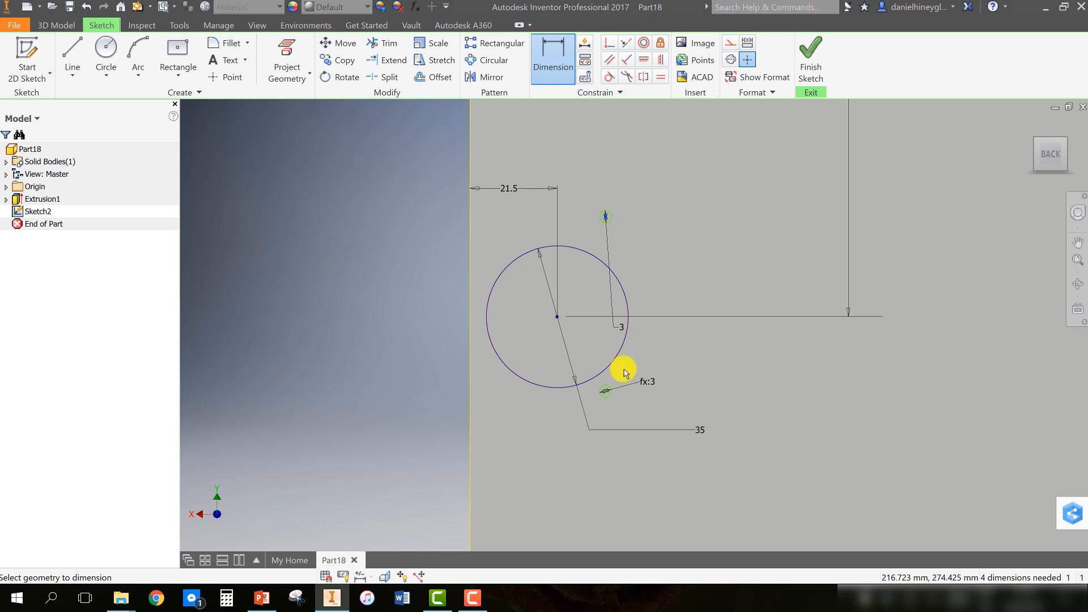
left_click(606, 391)
left_click(666, 285)
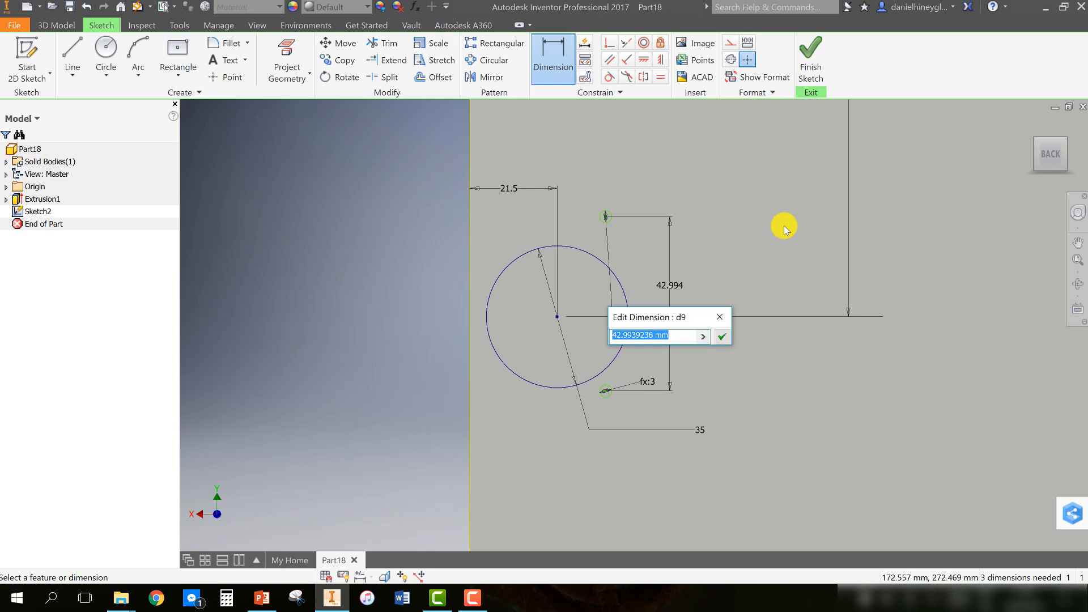
key("BackSpace")
type("Small_Holes_Offset=45")
key("Return")
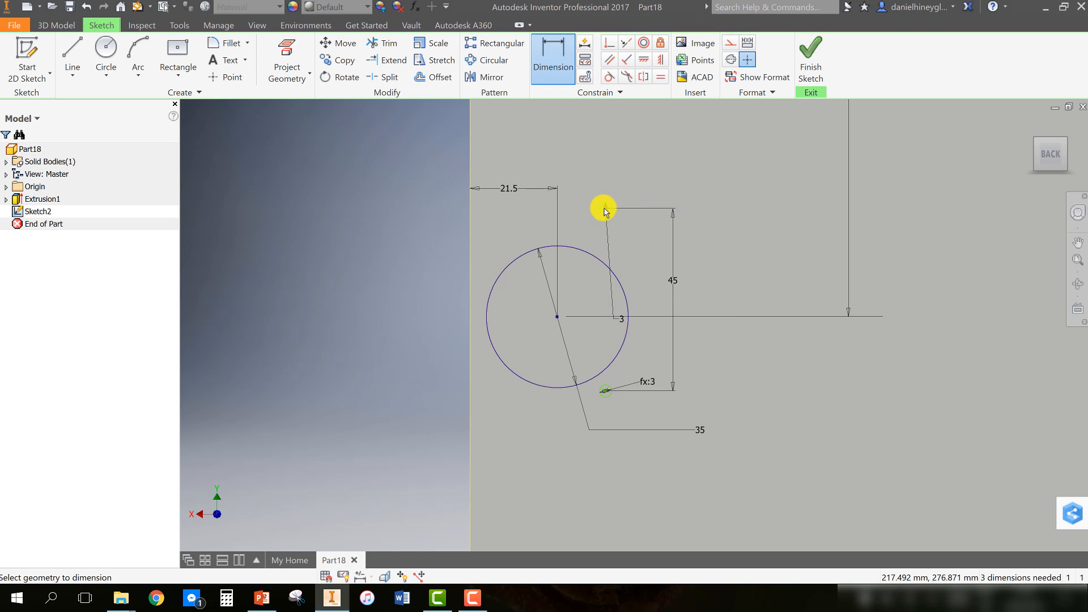
Step: Dimension the upper small circle's centre 35 mm from the door's left edge with a parameter named Small_Dia_Offset
left_click(605, 209)
left_click(471, 208)
left_click(549, 154)
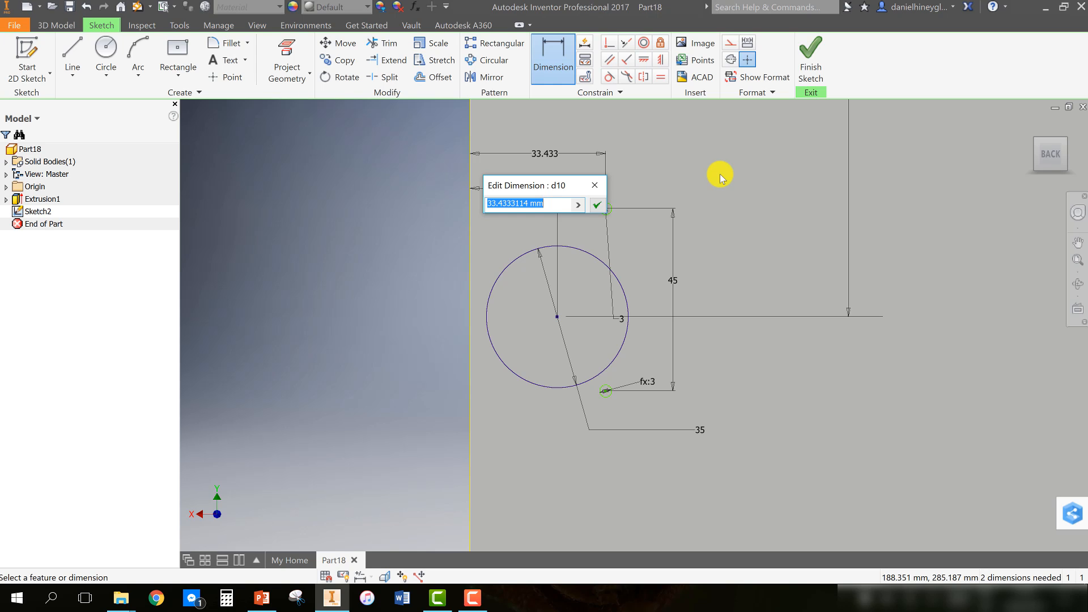
type("3")
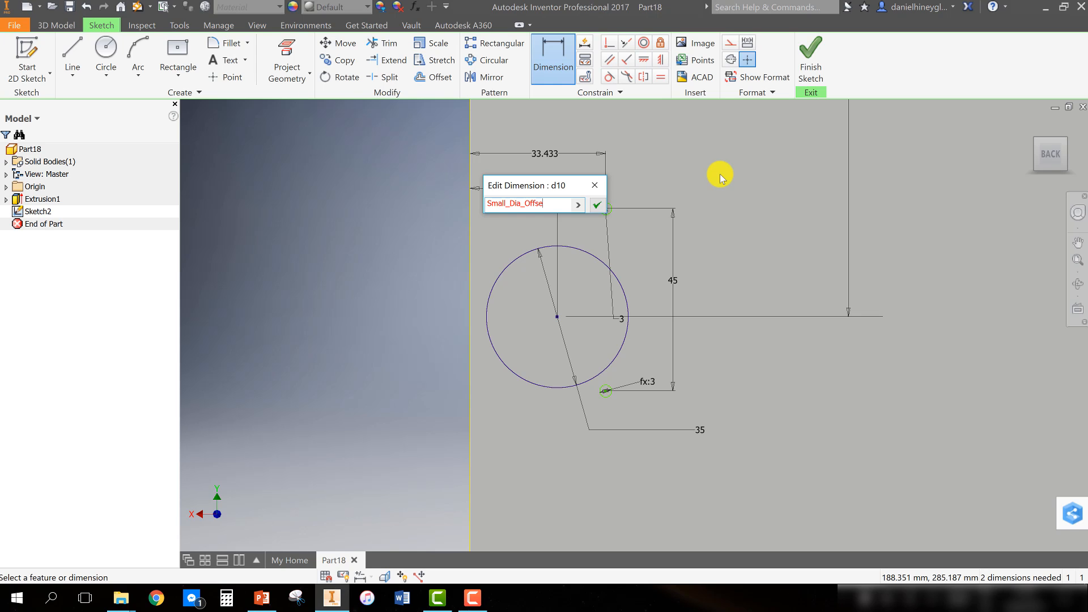
type("=3")
key("Return")
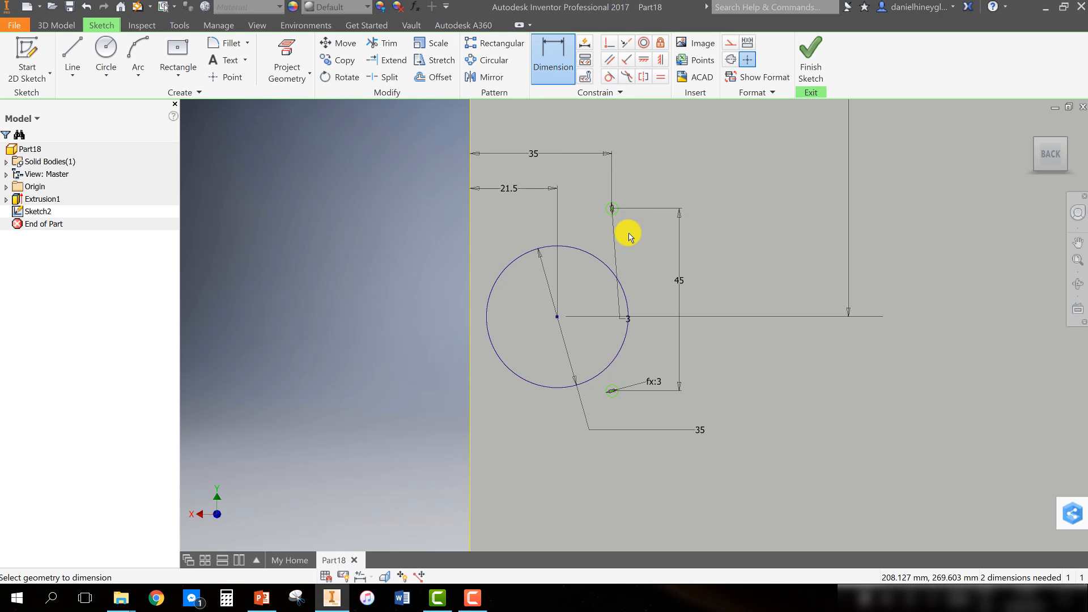
Step: Dimension the vertical distance from the large circle's centre to the upper small circle's centre as Small_Holes_Offset/2
left_click(613, 209)
left_click(661, 241)
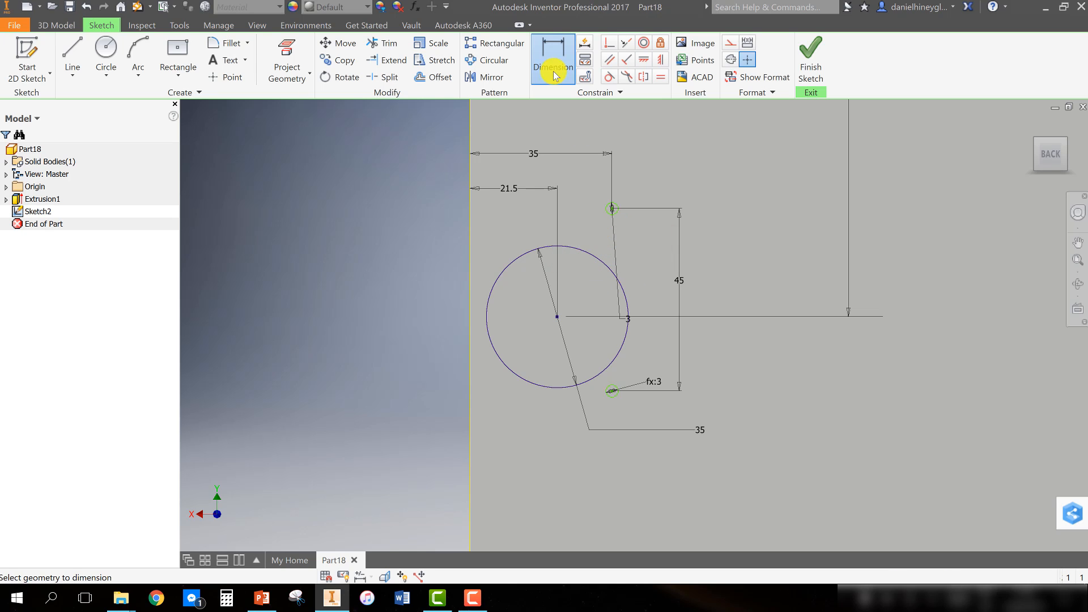
left_click(554, 75)
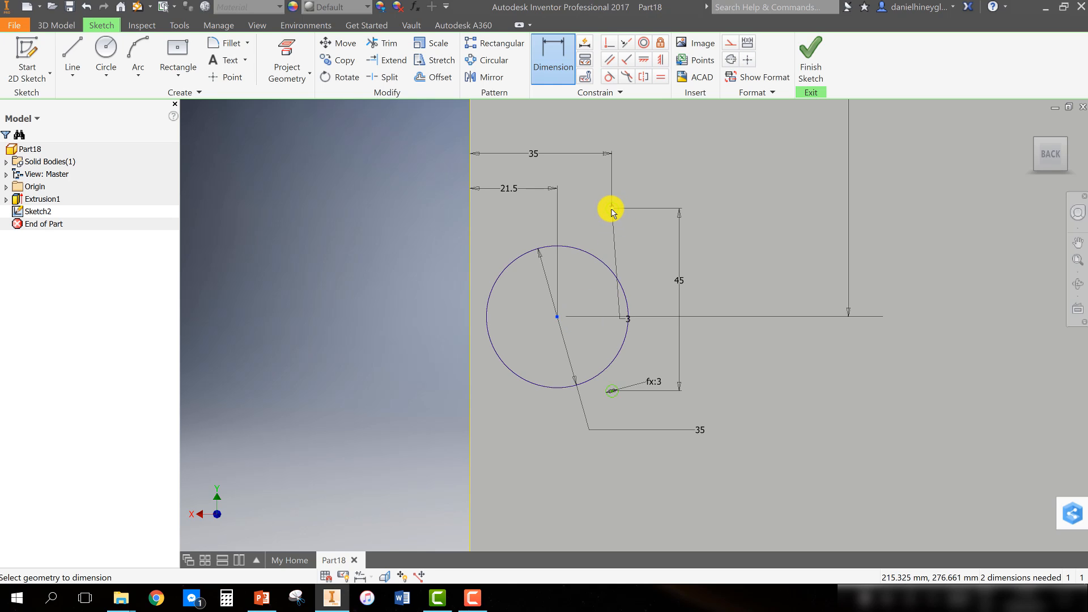
left_click(648, 255)
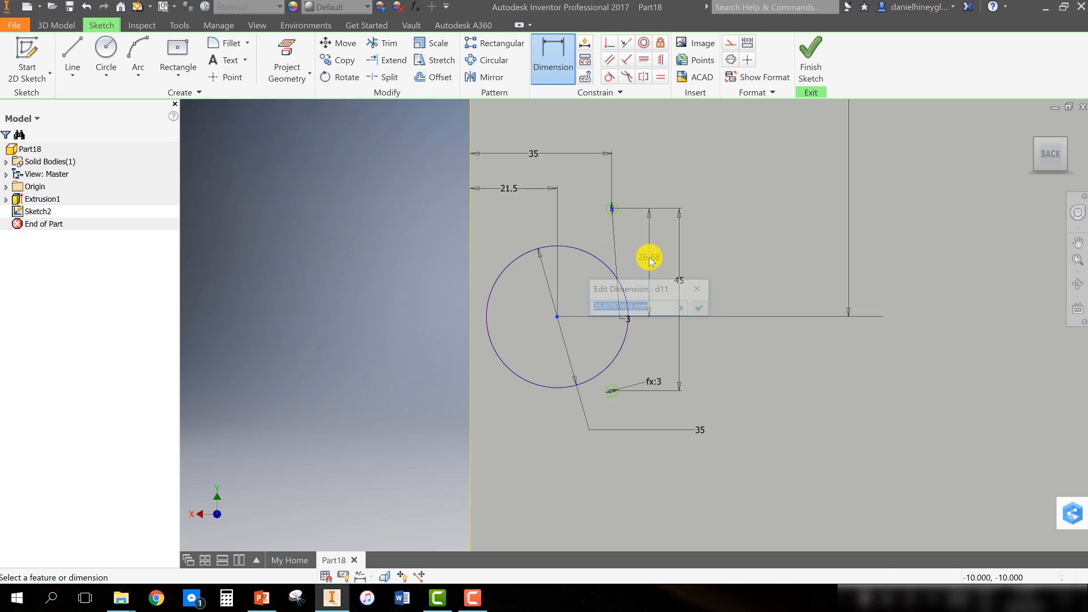
left_click(683, 309)
left_click(719, 345)
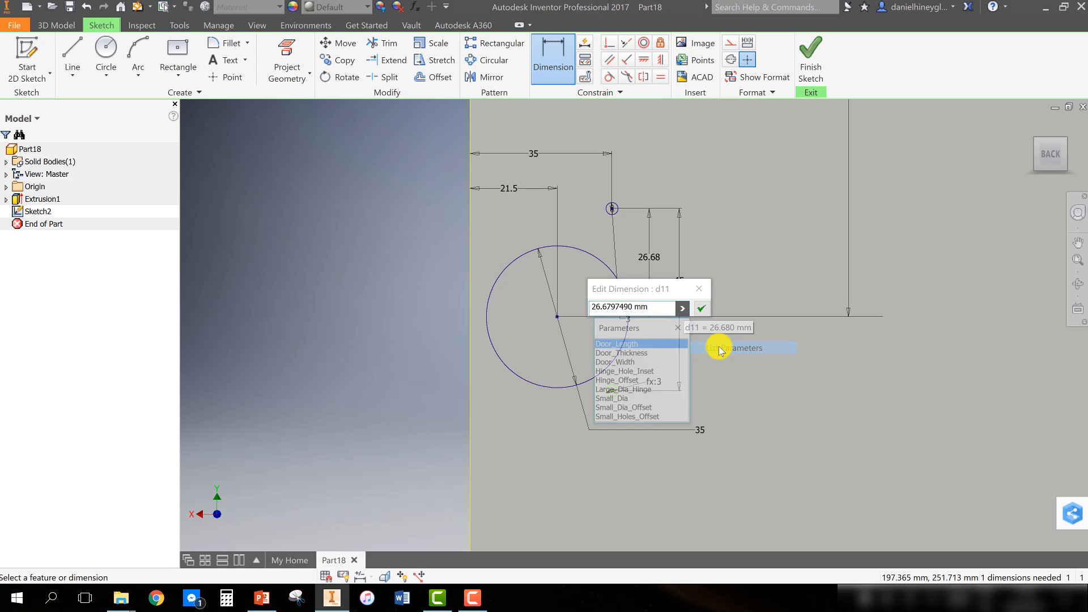
left_click(633, 418)
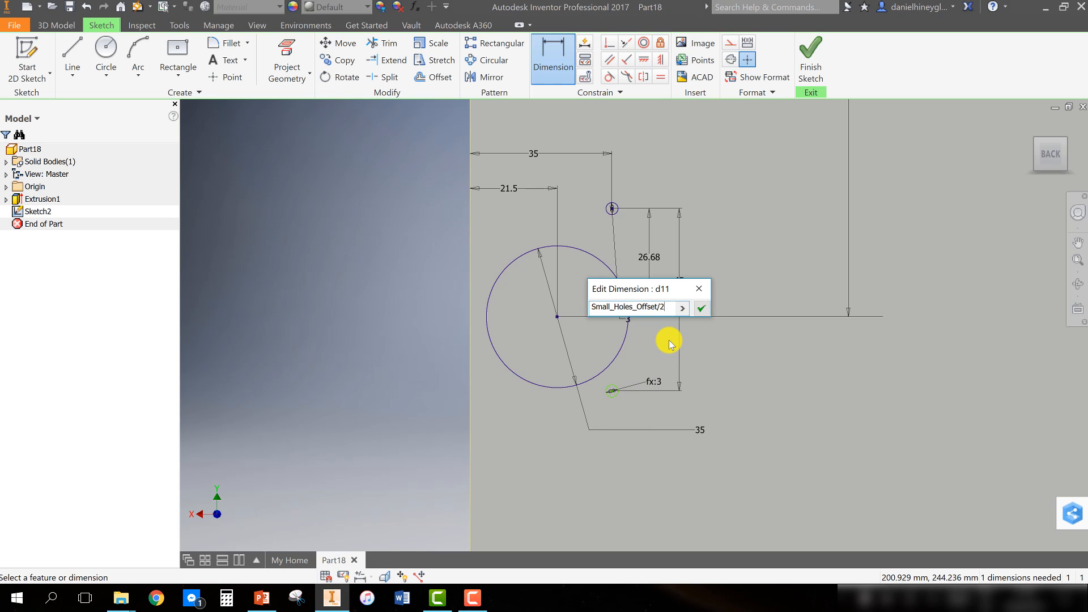
key("Return")
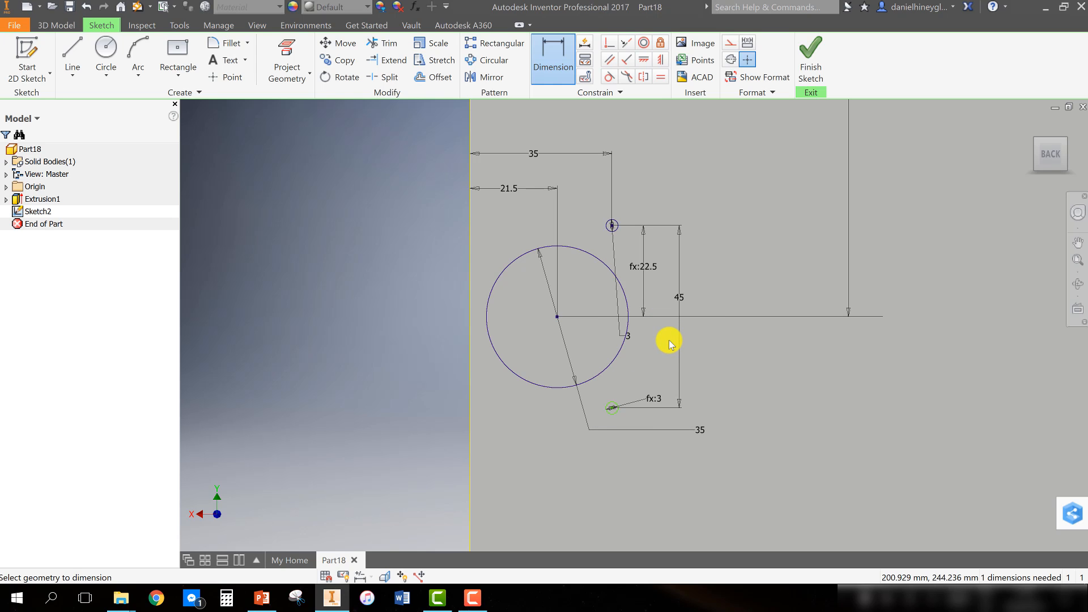
Step: Align the centres of the two small circles with a Vertical constraint
middle_click_drag(729, 294, 721, 253)
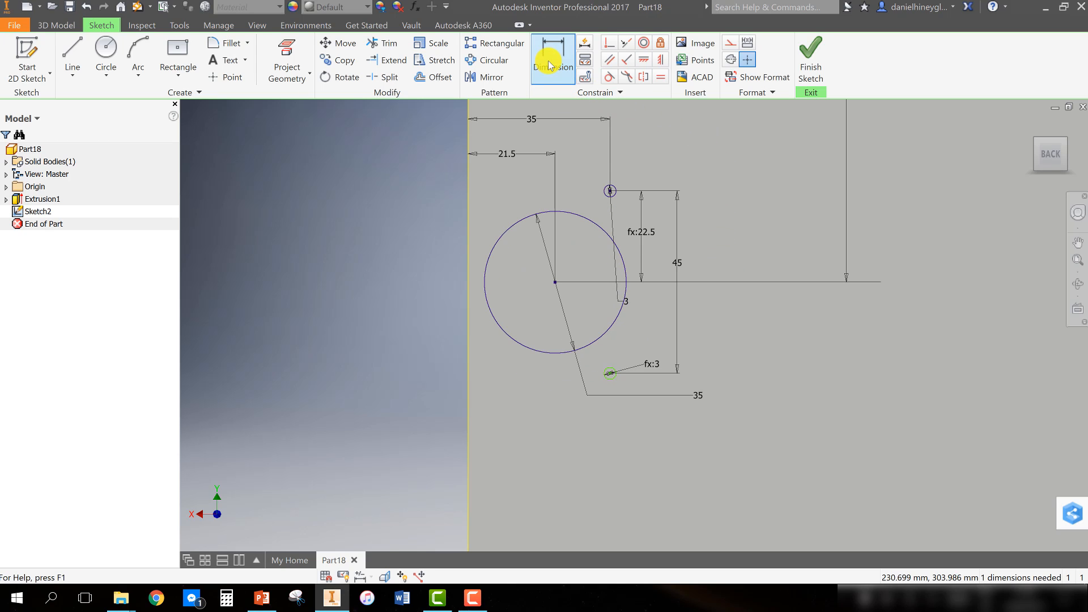
left_click(657, 60)
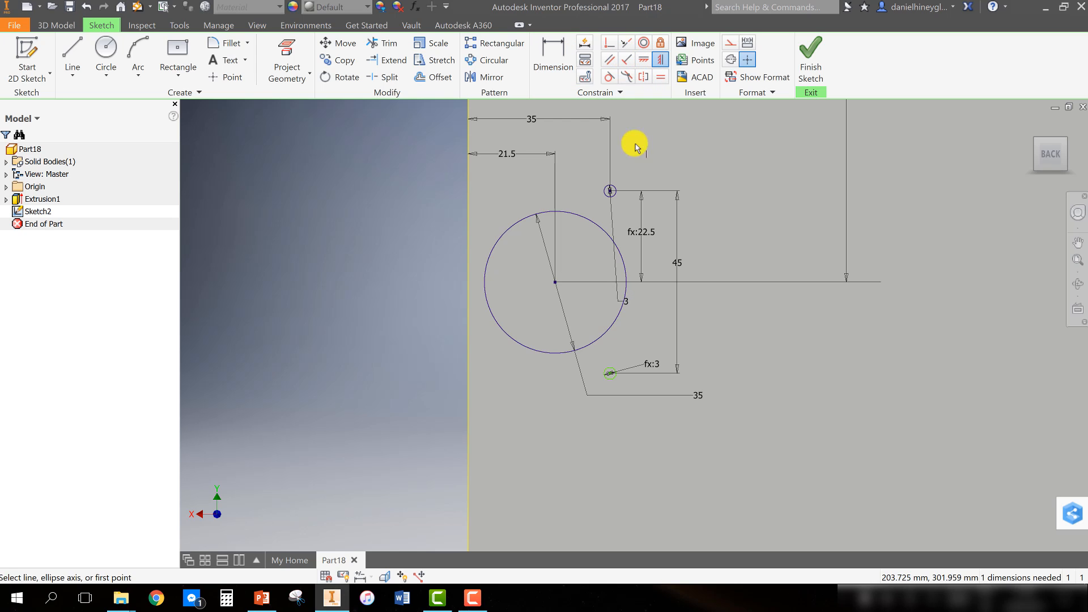
left_click(610, 191)
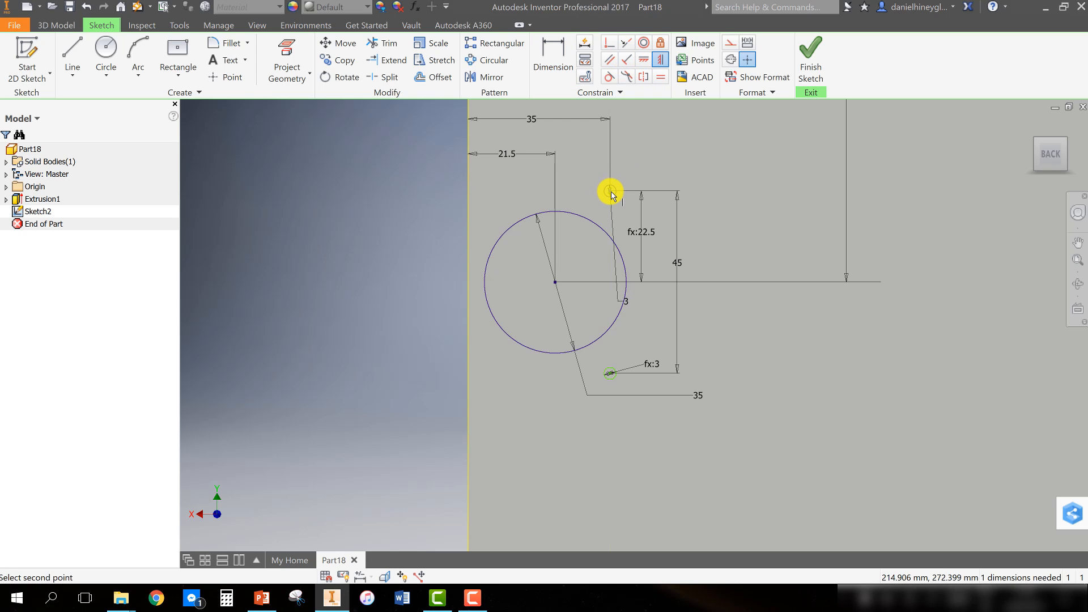
left_click(610, 374)
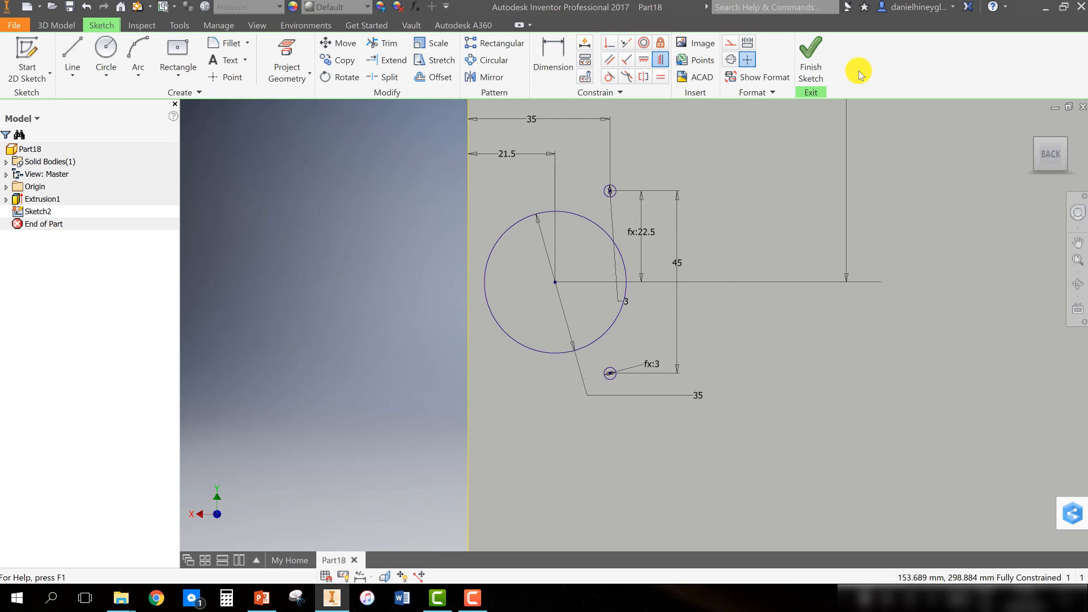
Step: Draw a horizontal construction centreline from the midpoint of the door's left edge to the centre of the door
middle_click_drag(763, 272, 707, 244)
scroll(706, 243, "down", 6)
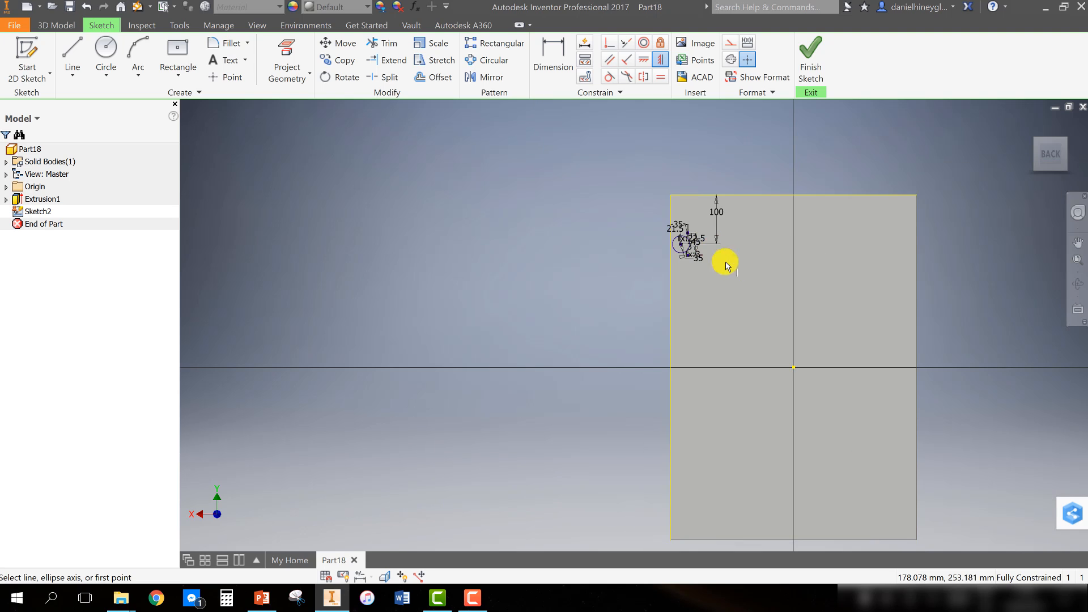
middle_click_drag(743, 281, 521, 243)
key("Escape")
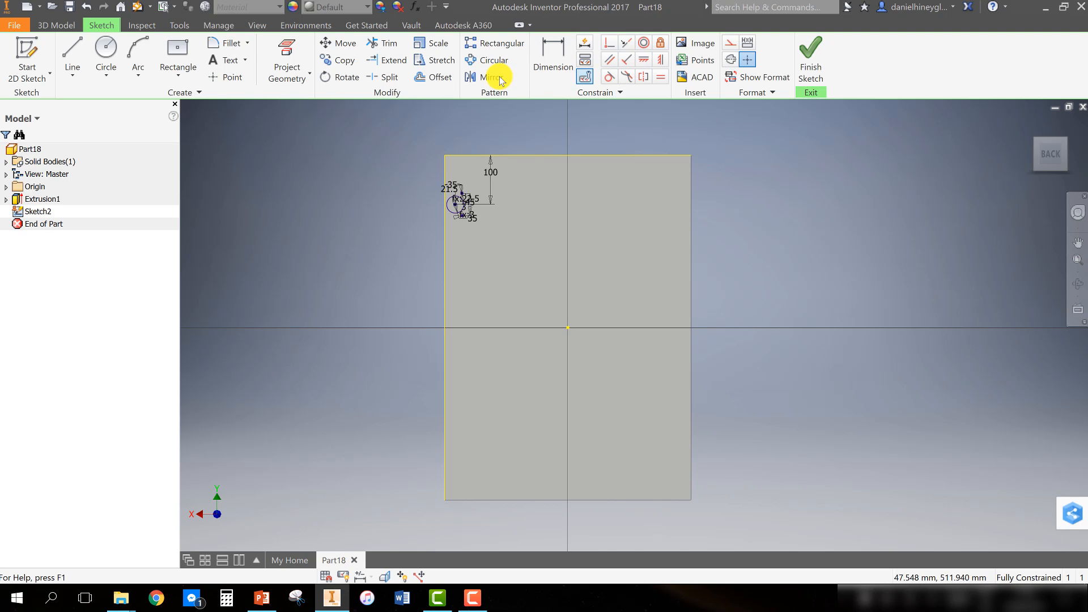
left_click(65, 55)
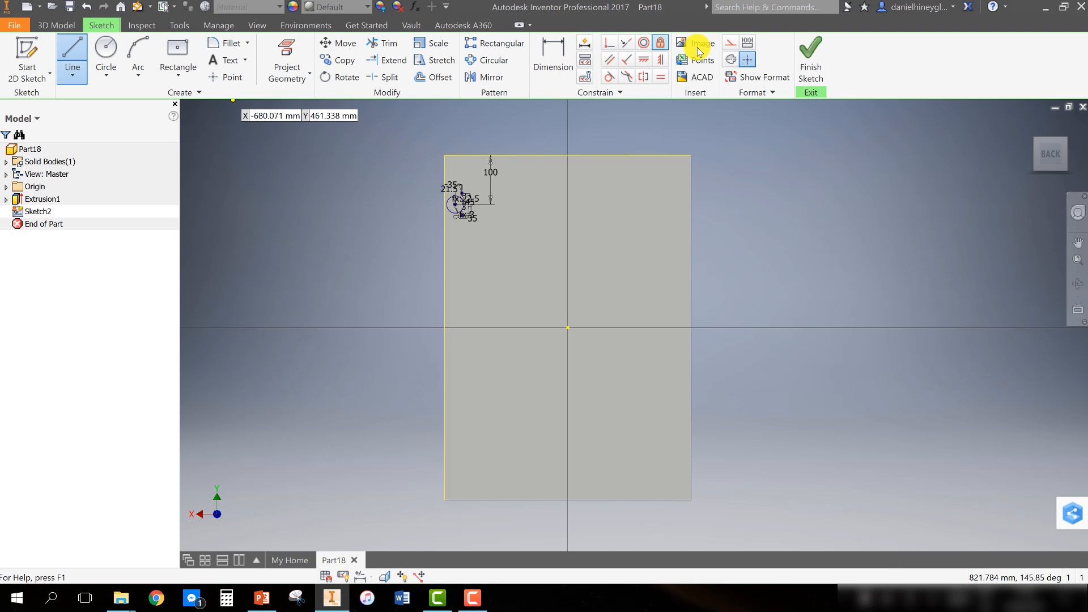
left_click(729, 47)
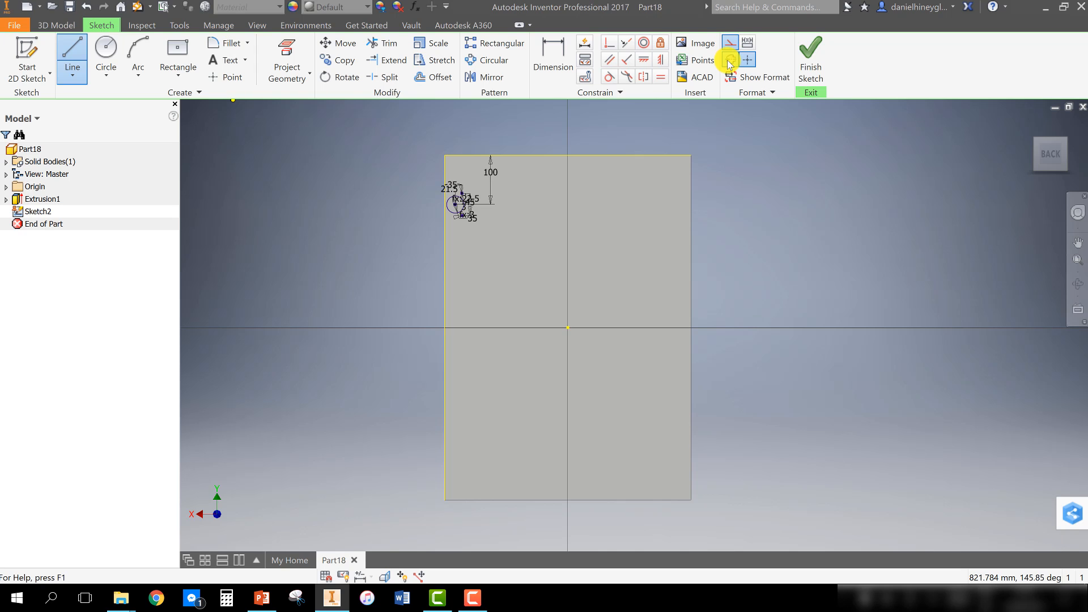
left_click(730, 60)
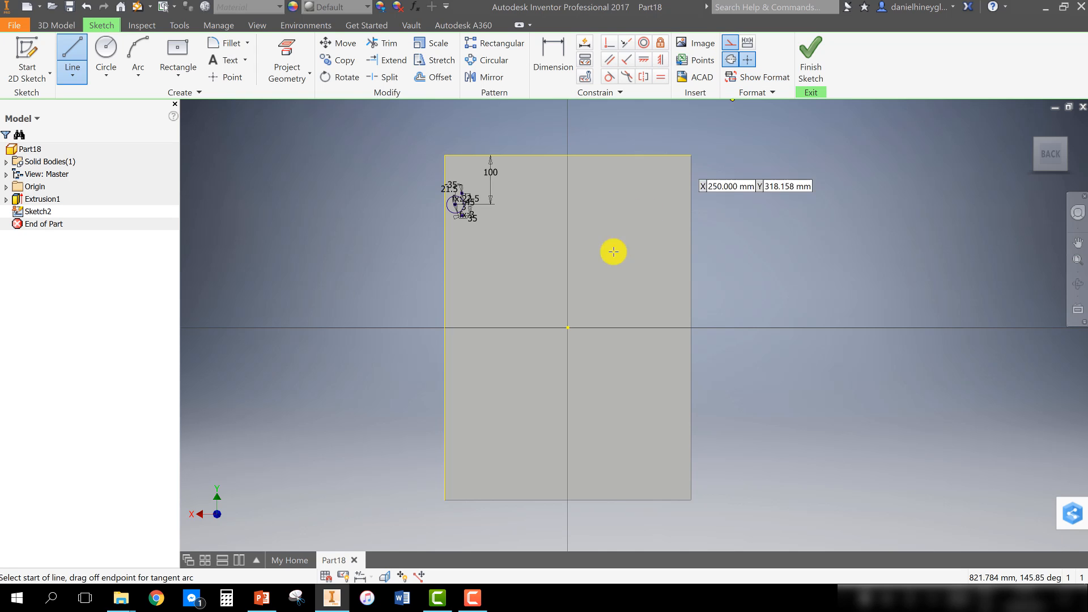
left_click(446, 328)
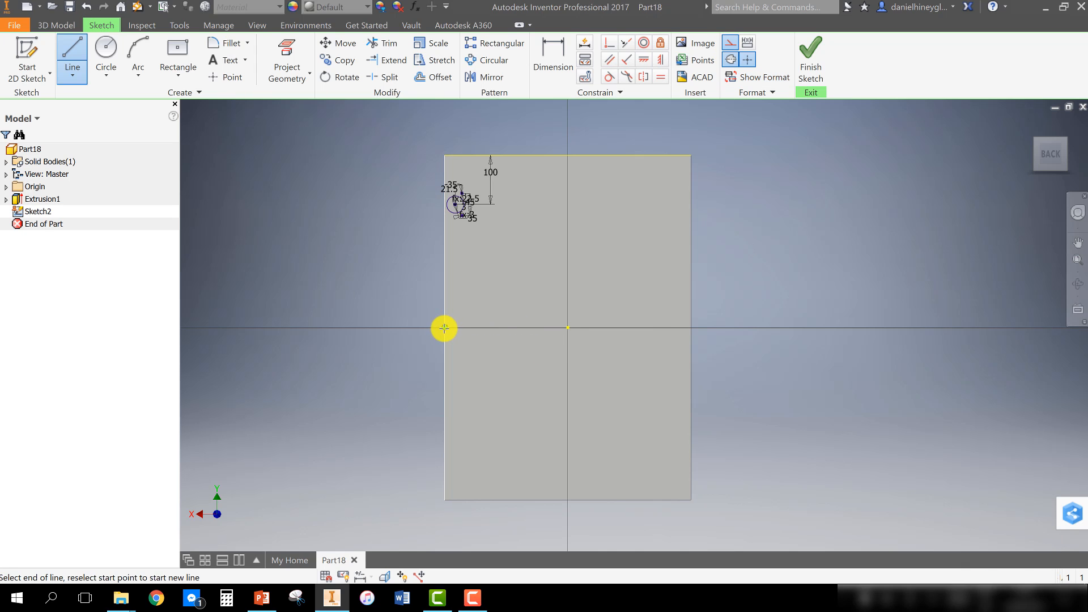
left_click(569, 329)
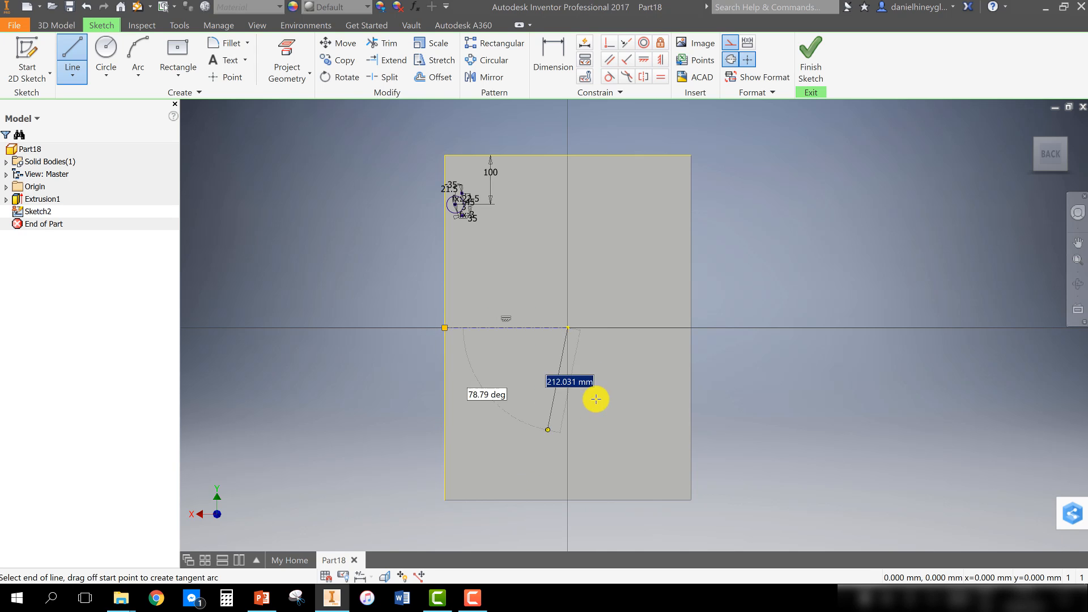
key("Escape")
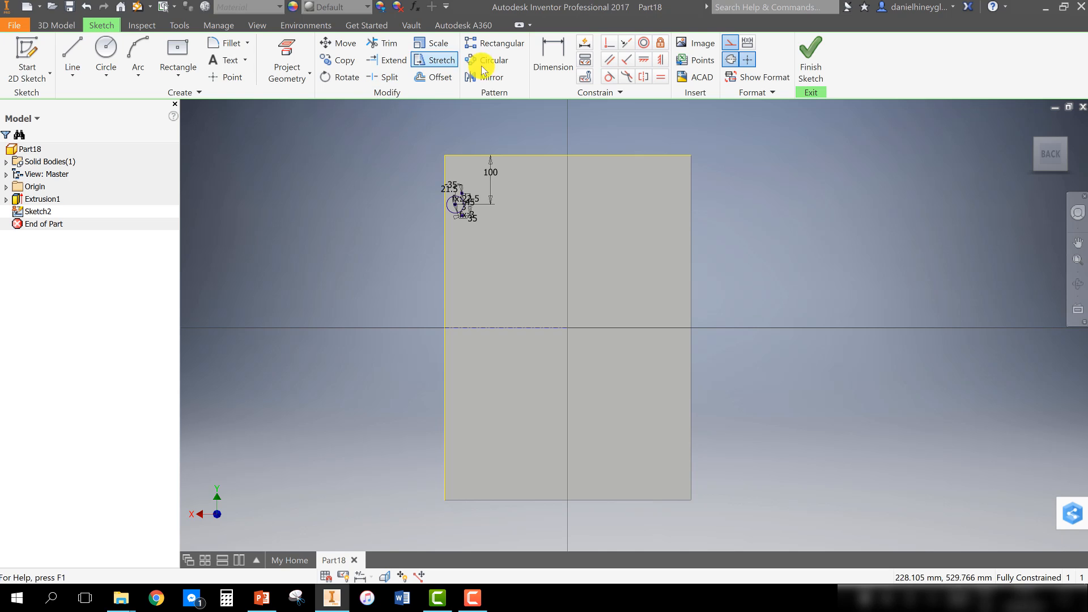
left_click(487, 76)
left_click_drag(529, 250, 387, 141)
key("Escape")
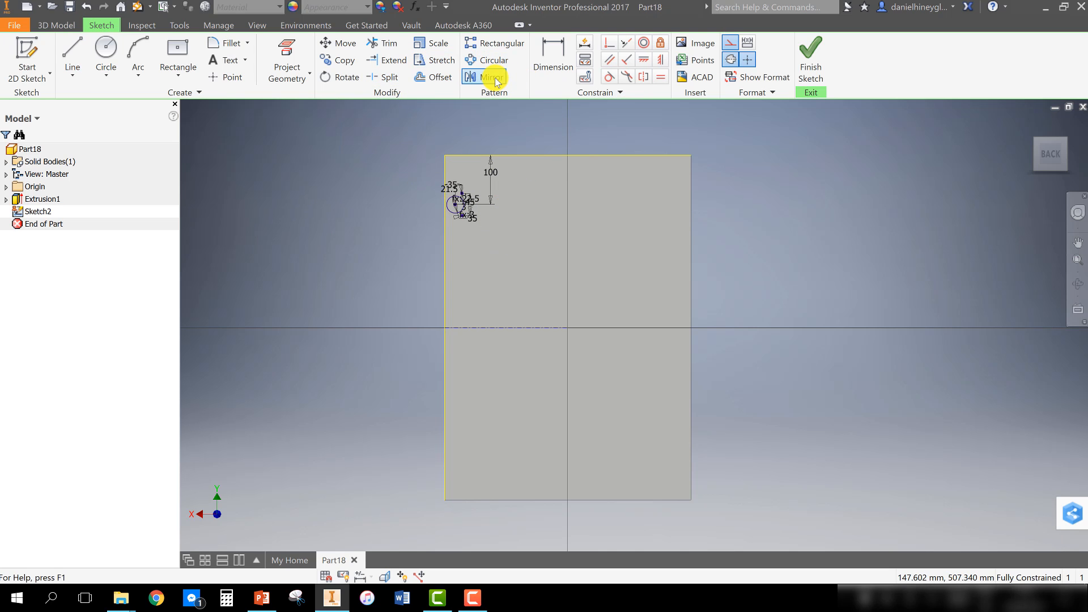
Step: Mirror the large circle and both small circles about the horizontal centreline, and finish the sketch
left_click(487, 77)
left_click_drag(517, 264, 452, 177)
left_click(265, 143)
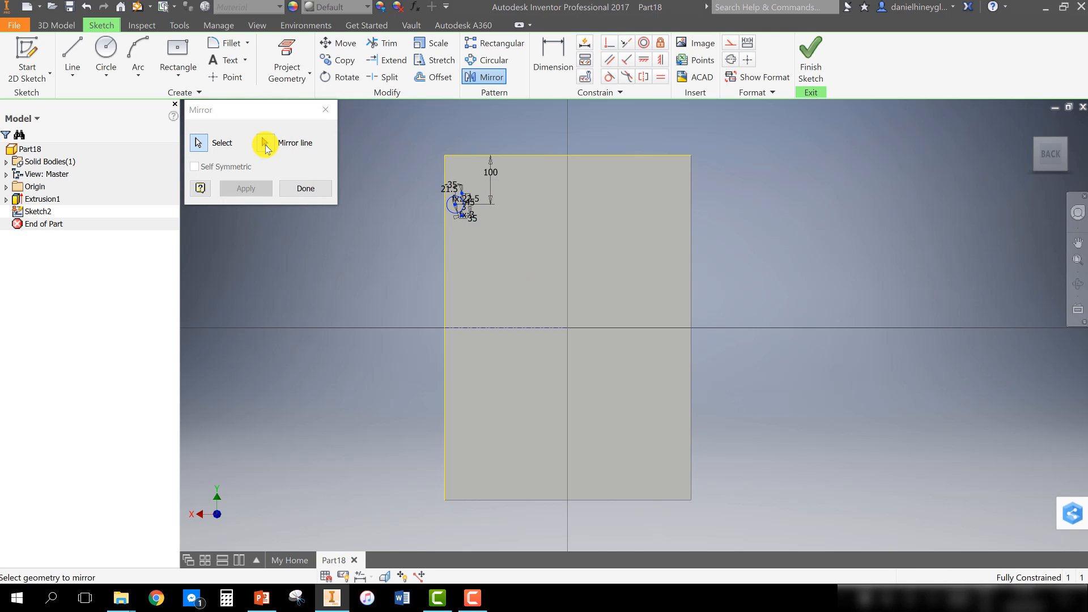
left_click(482, 327)
left_click(249, 189)
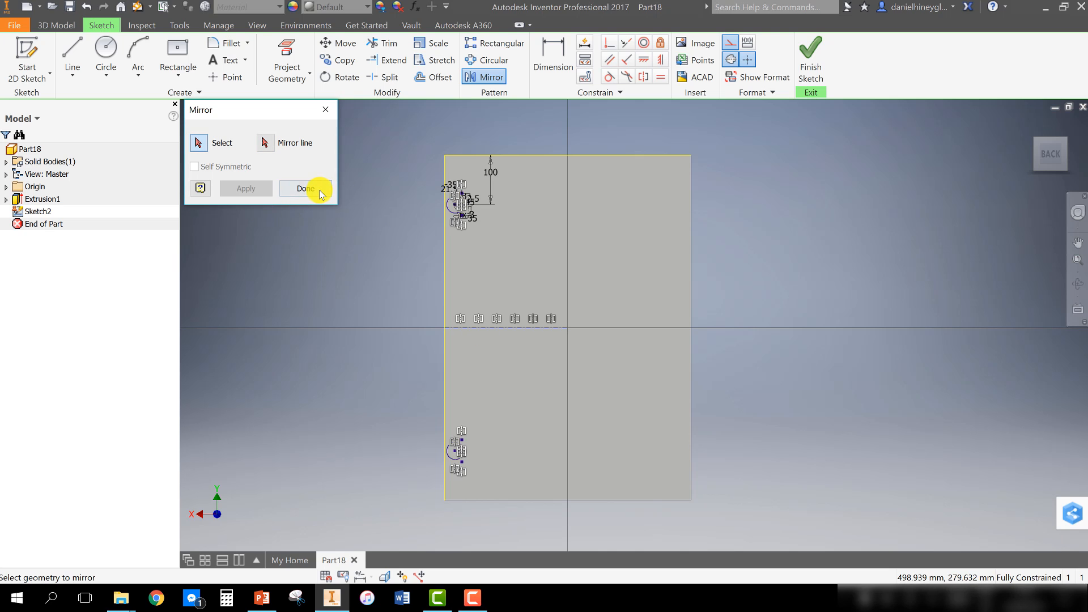
left_click(310, 189)
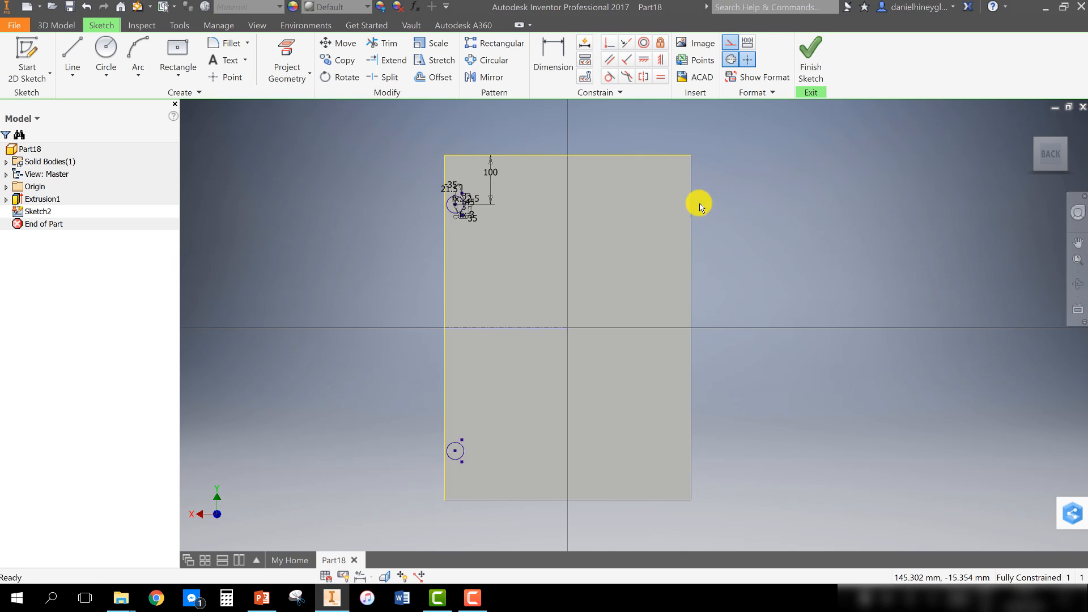
left_click(812, 56)
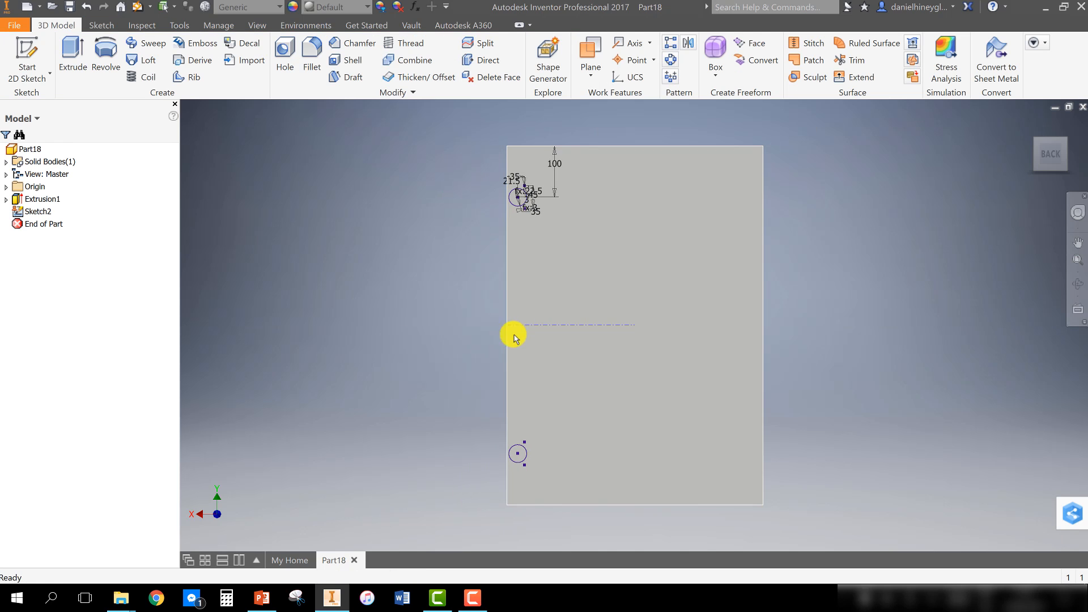
Step: Start an extrusion using both large circles and all four small circles as its profiles
mouse_move(471, 386)
middle_mouse_down("shift")
mouse_move(481, 331)
mouse_move(553, 320)
mouse_move(499, 335)
mouse_move(513, 335)
middle_mouse_up("shift")
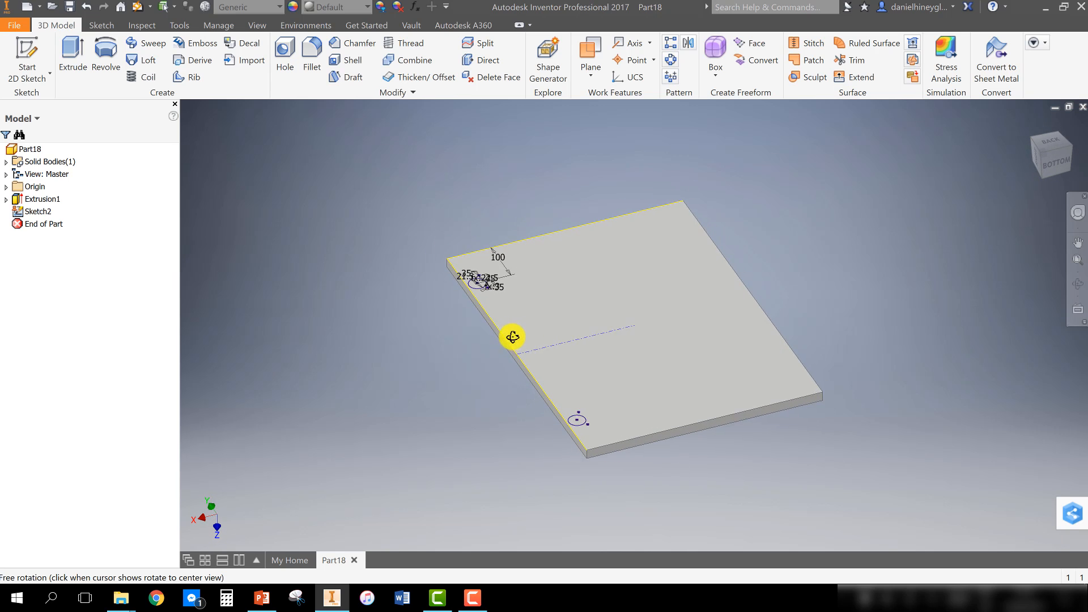
left_click(77, 57)
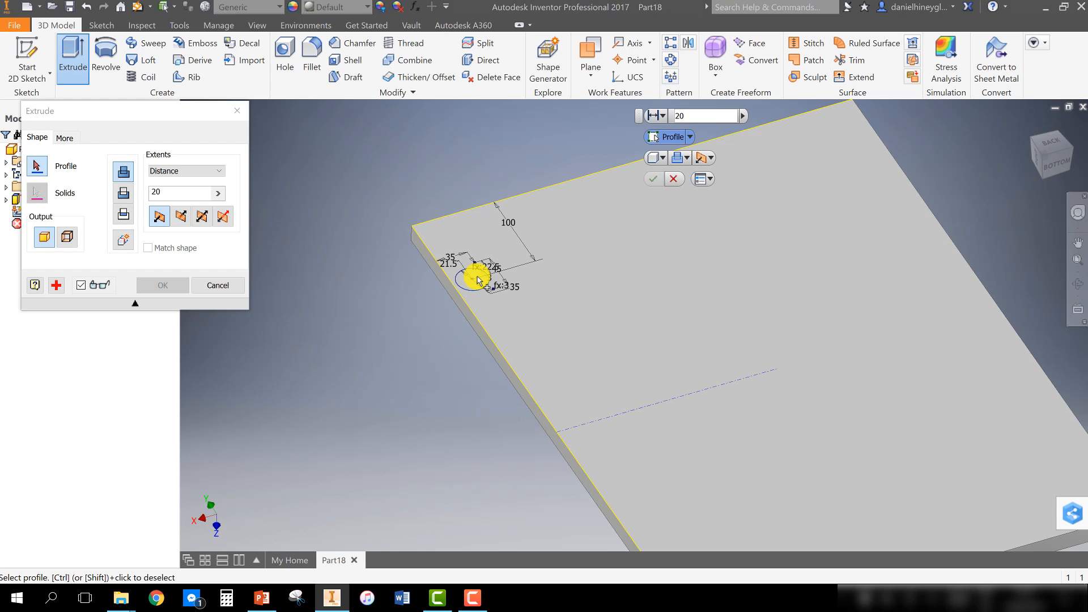
scroll(478, 279, "up", 3)
left_click(462, 302)
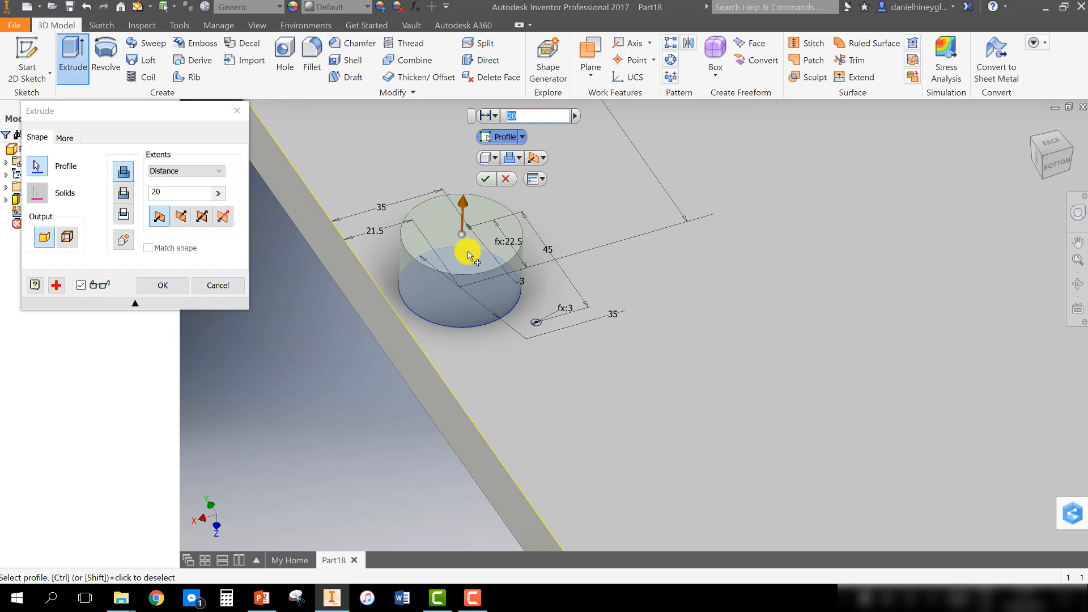
scroll(515, 246, "down", 5)
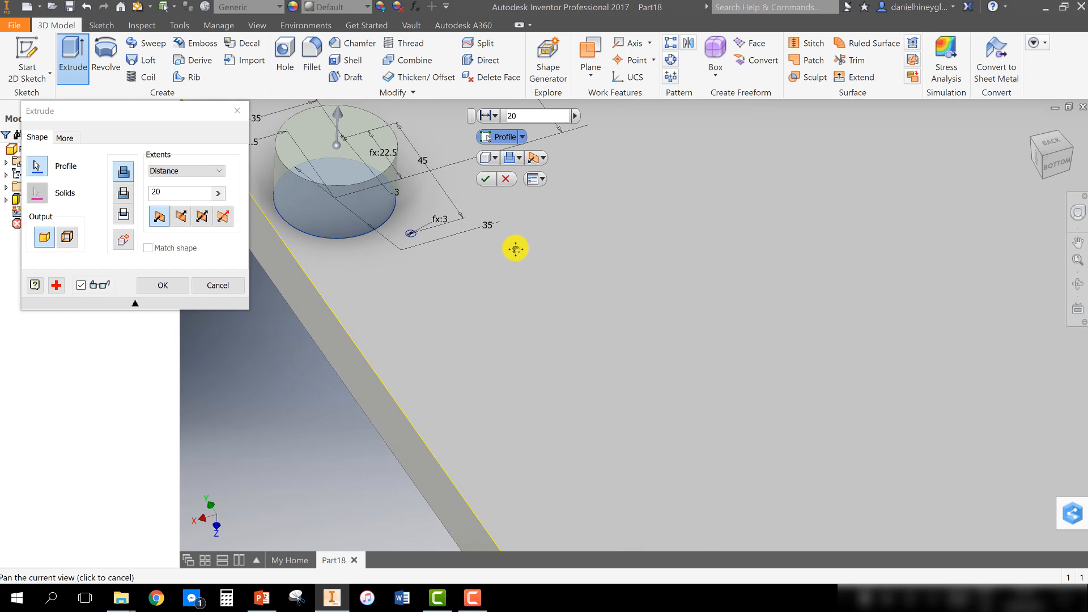
left_click(641, 463)
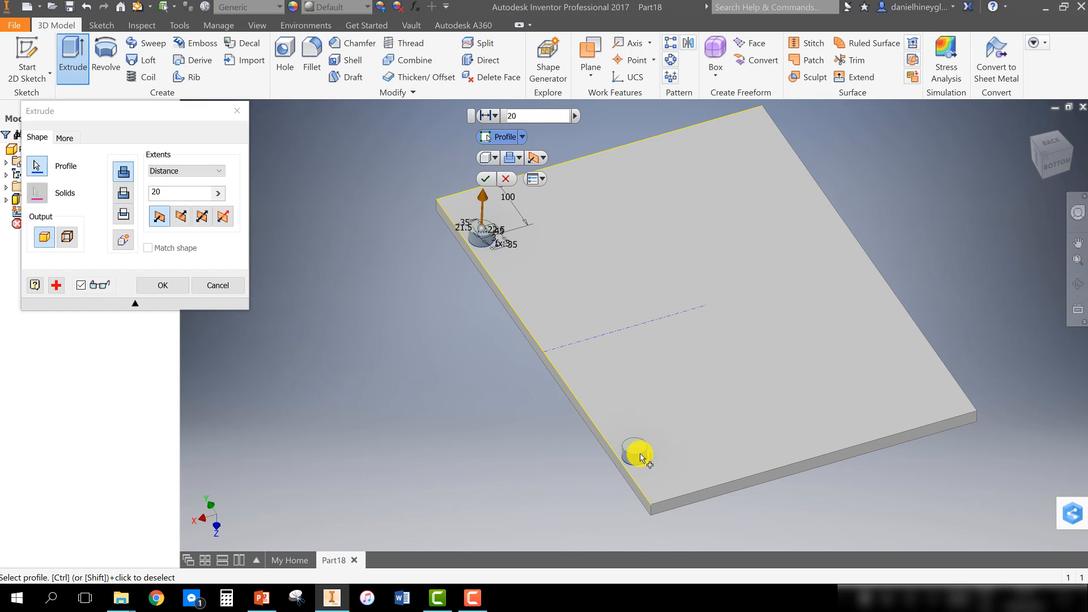
scroll(647, 467, "down", 2)
scroll(647, 467, "up", 8)
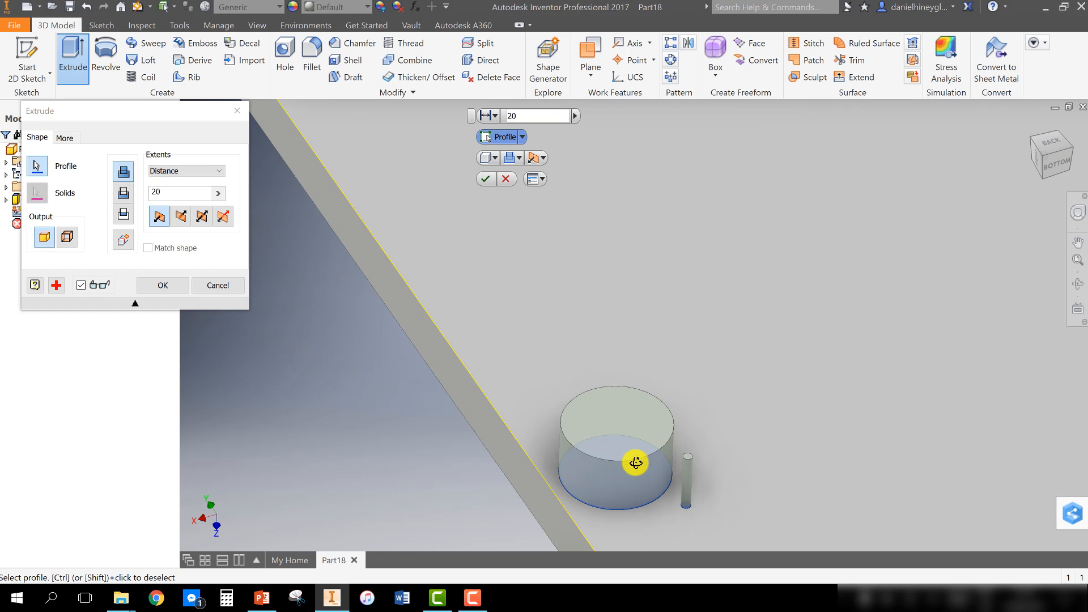
middle_click_drag(632, 457, 586, 458, "shift")
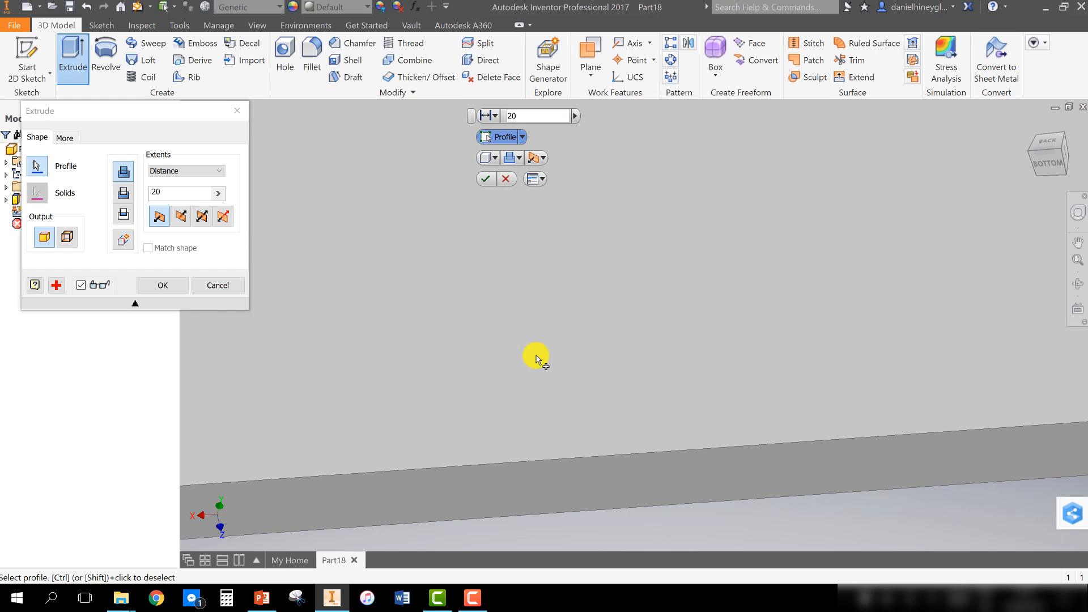
middle_click_drag(448, 272, 745, 405)
left_click(474, 396)
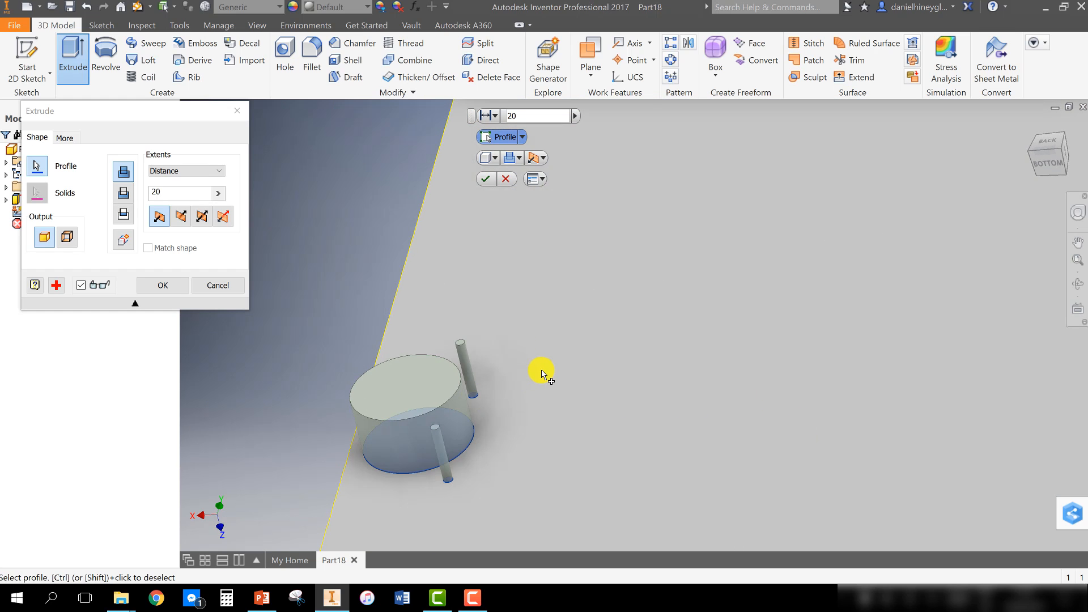
scroll(543, 371, "up", 5)
middle_click_drag(627, 199, 624, 364)
scroll(597, 318, "down", 6)
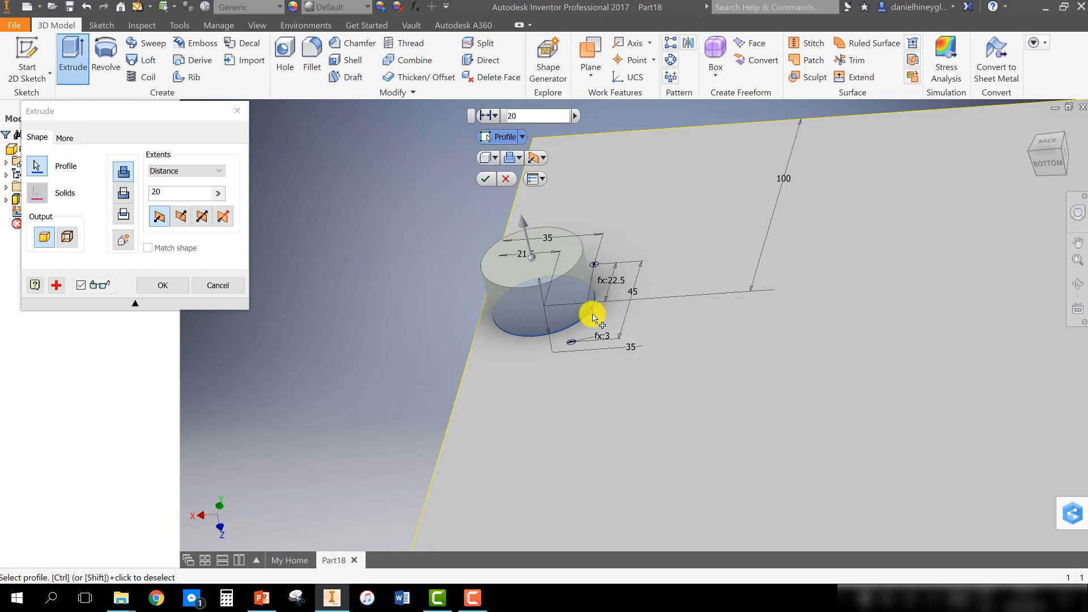
left_click(595, 219)
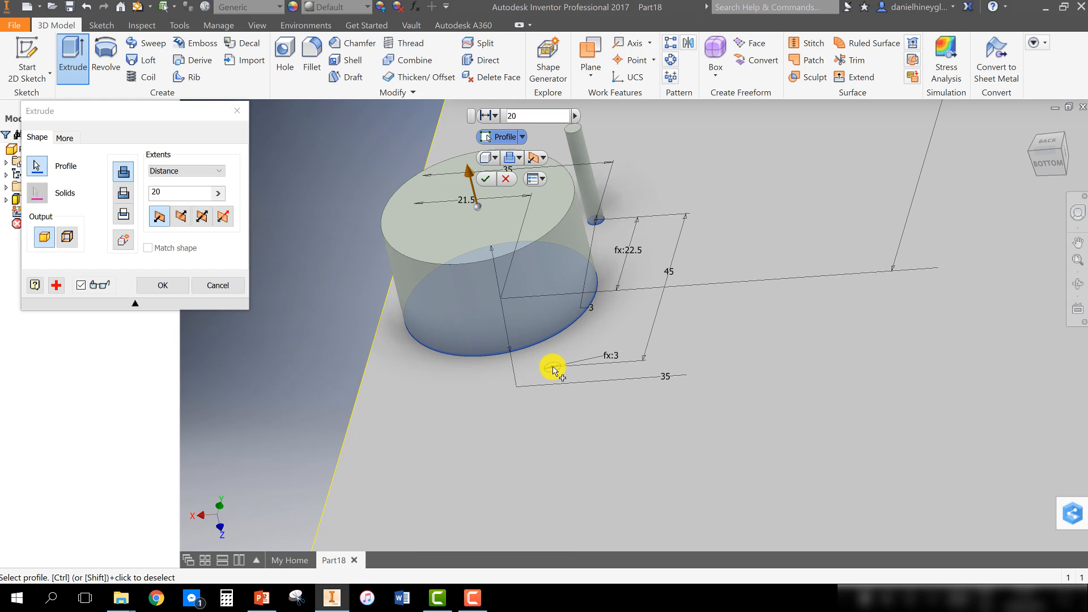
left_click(553, 368)
Step: Cut the selected circle profiles into the door to a depth of 13 mm with a parameter named Hinge_Depth
left_click(123, 193)
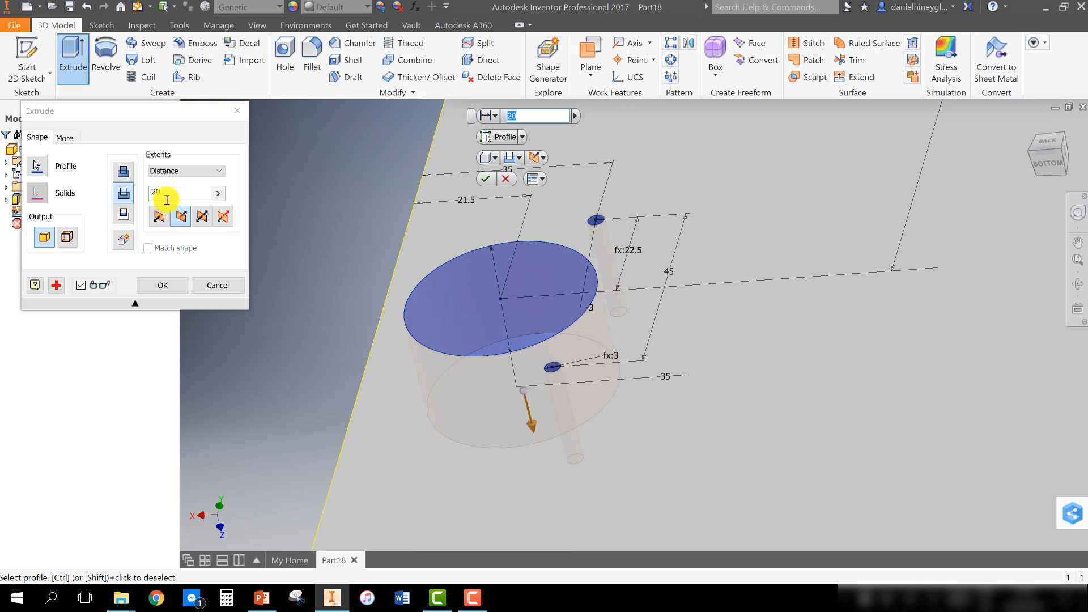
left_click(154, 192)
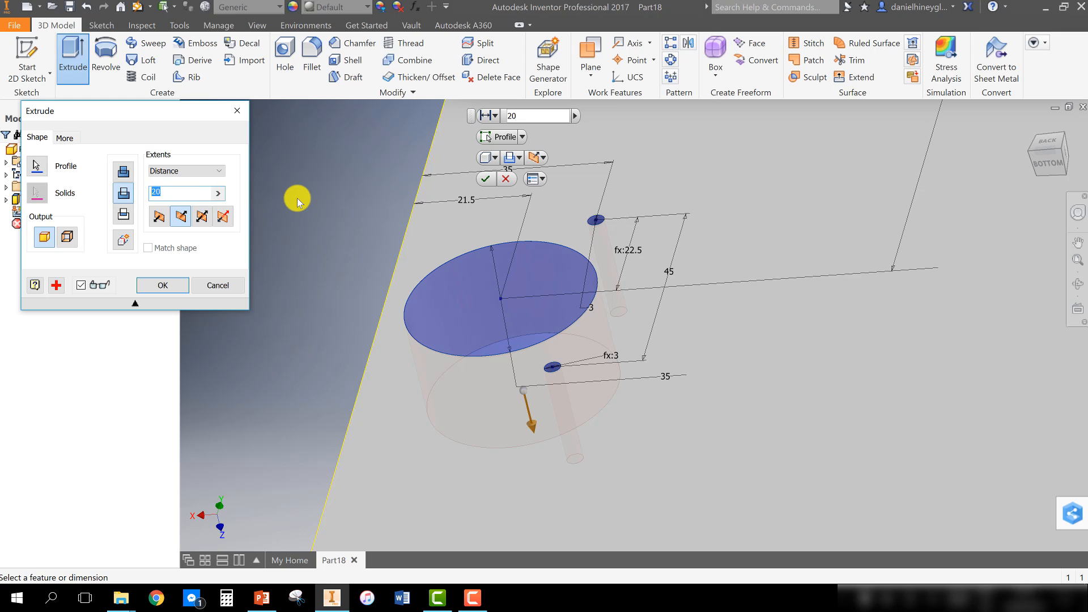
type("Hinge_")
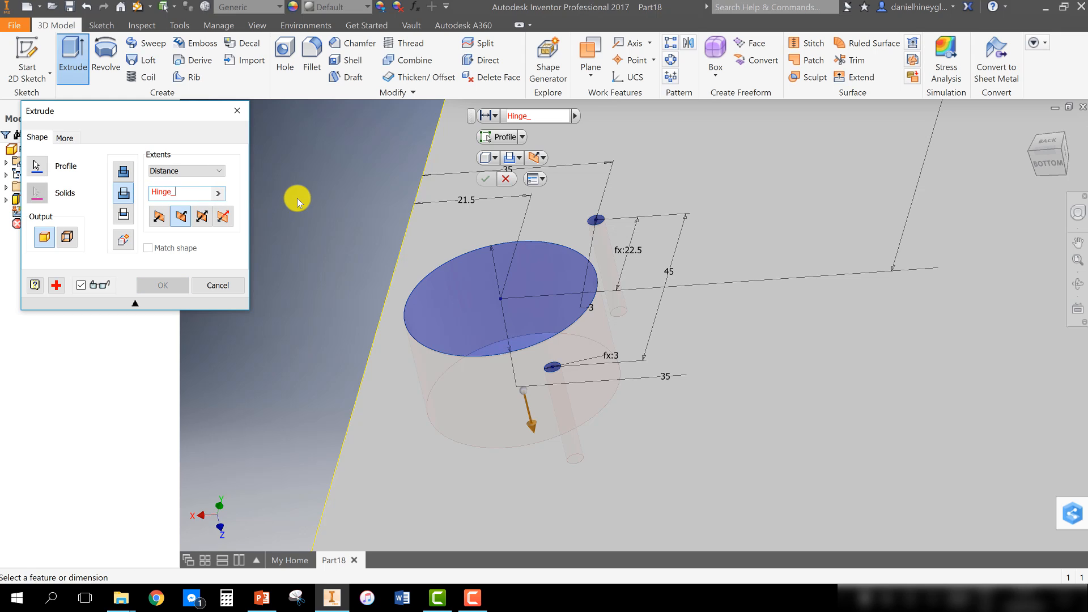
type("Depth")
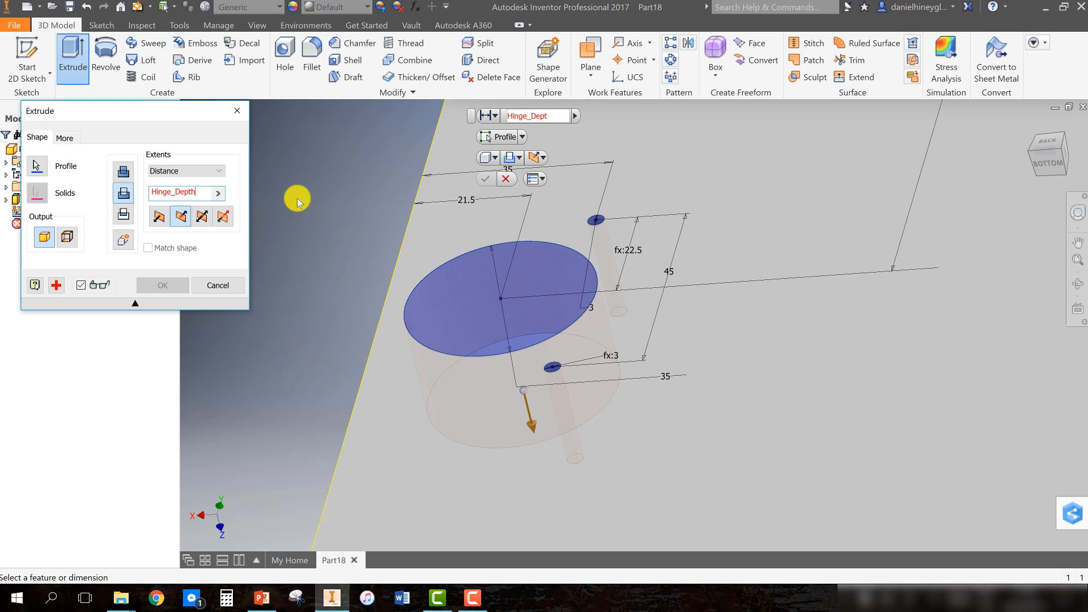
type("=15")
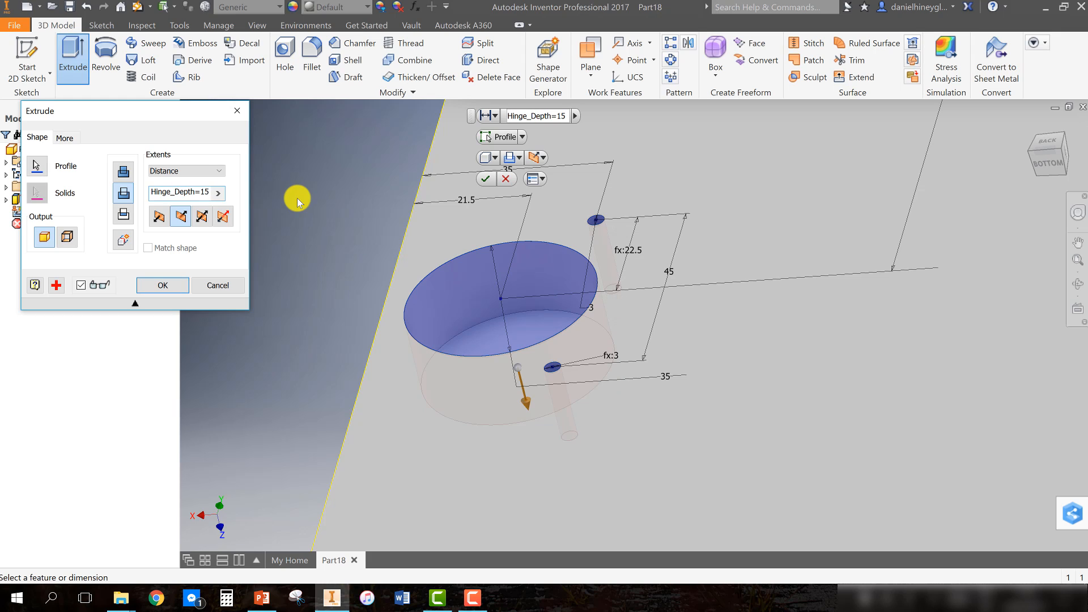
key("BackSpace")
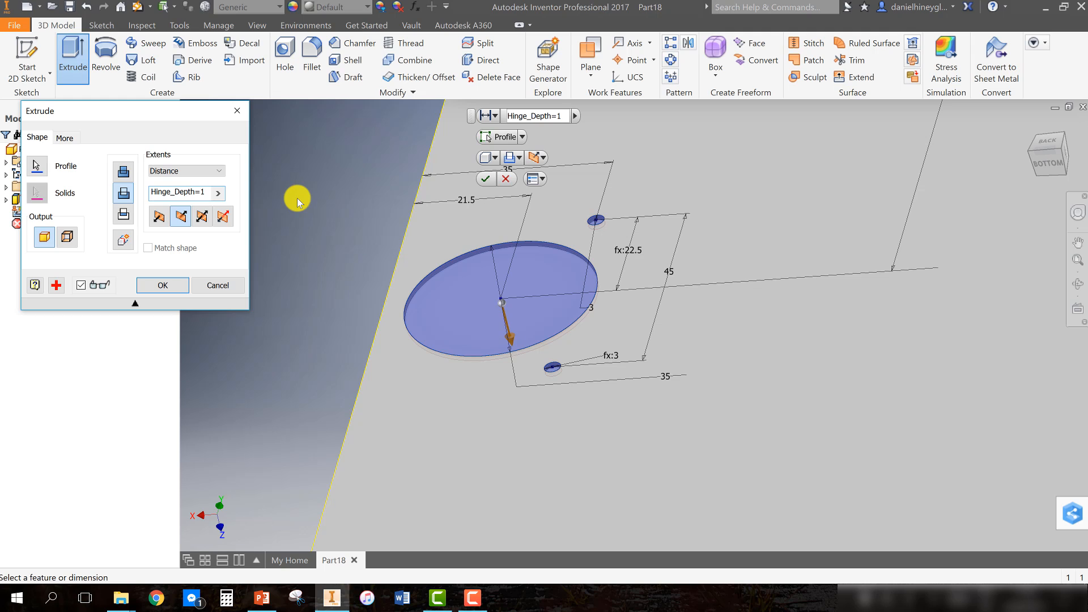
type("3")
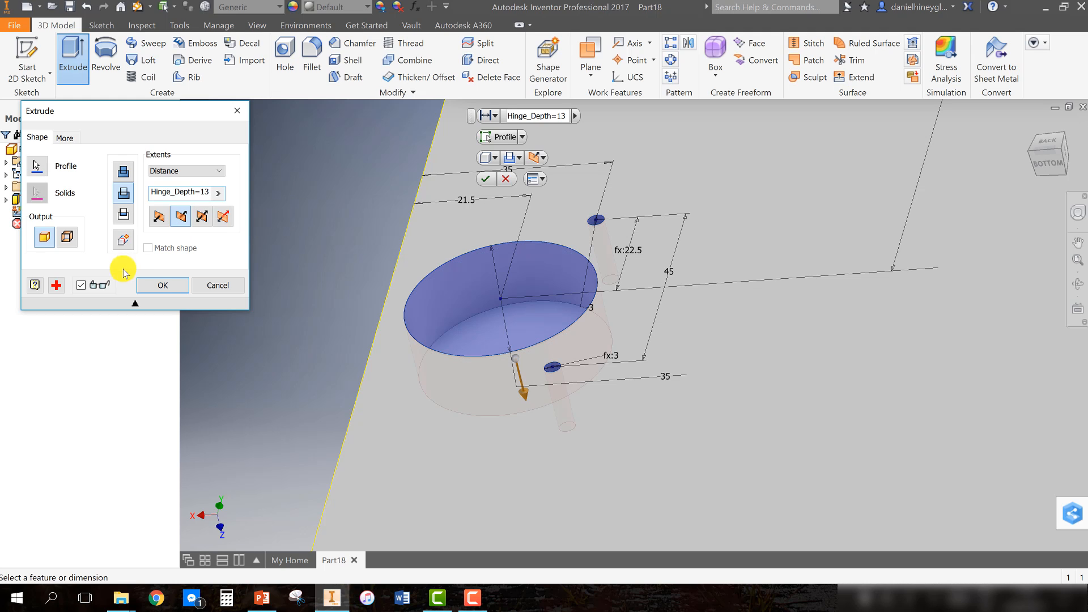
left_click(157, 288)
scroll(369, 268, "down", 5)
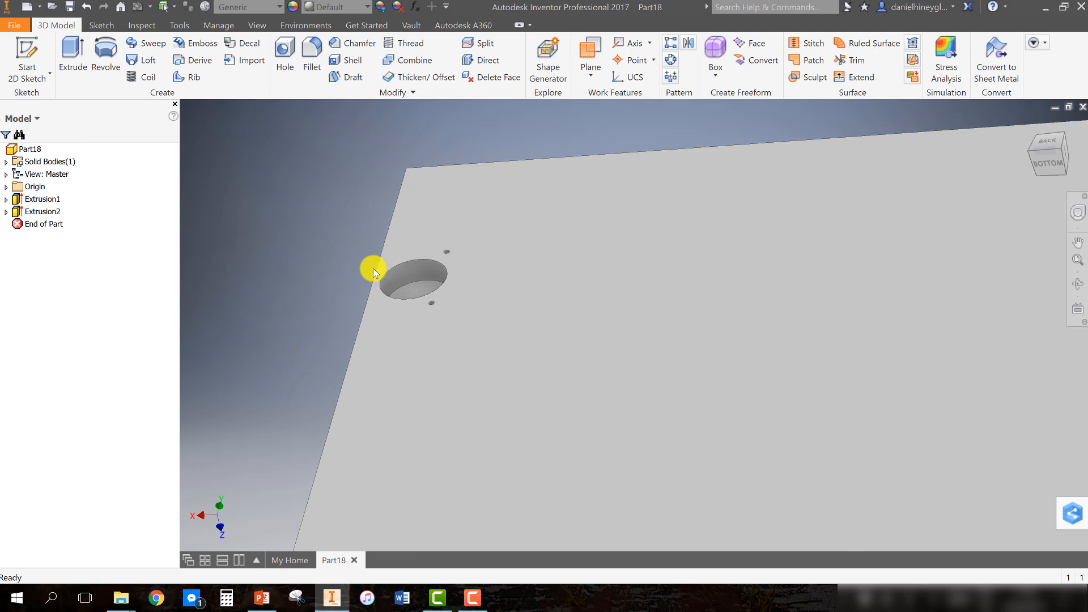
Step: Create a new sketch on the door's plain front face, opposite the hinge holes
middle_click_drag(427, 391, 730, 363, "shift")
right_click(470, 334)
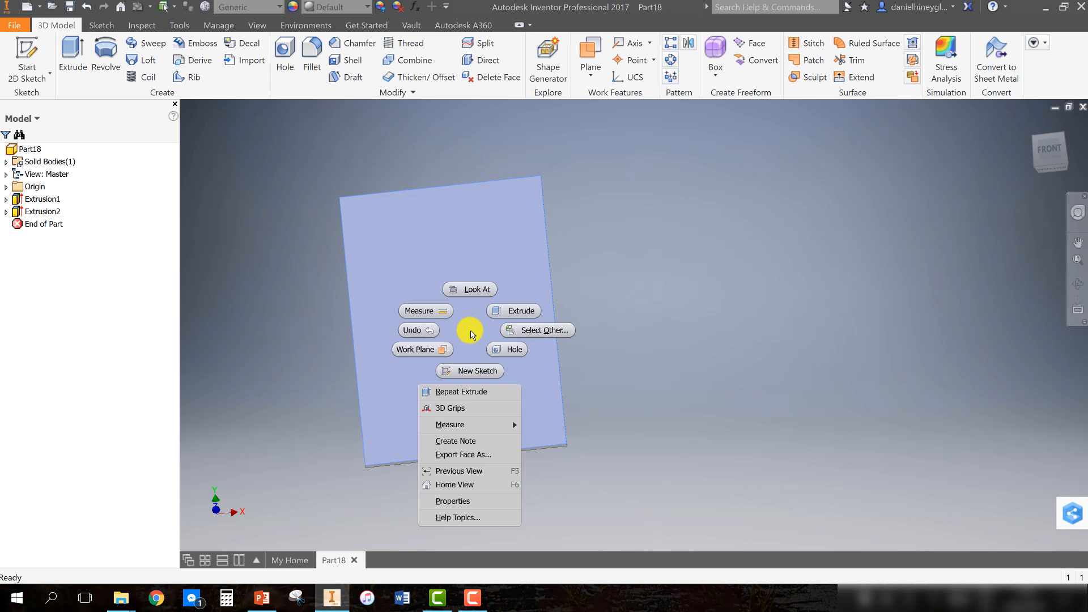
left_click(472, 373)
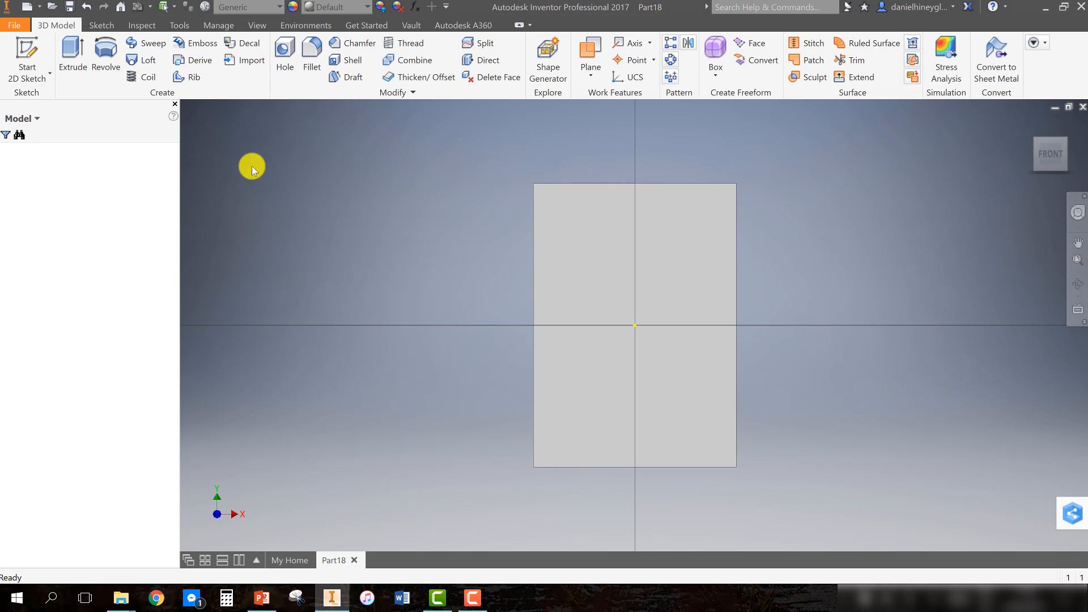
Step: Draw a 4 mm circle near the lower-left corner of the door face, naming its diameter parameter Dowel_Dia
left_click(92, 53)
scroll(543, 448, "down", 3)
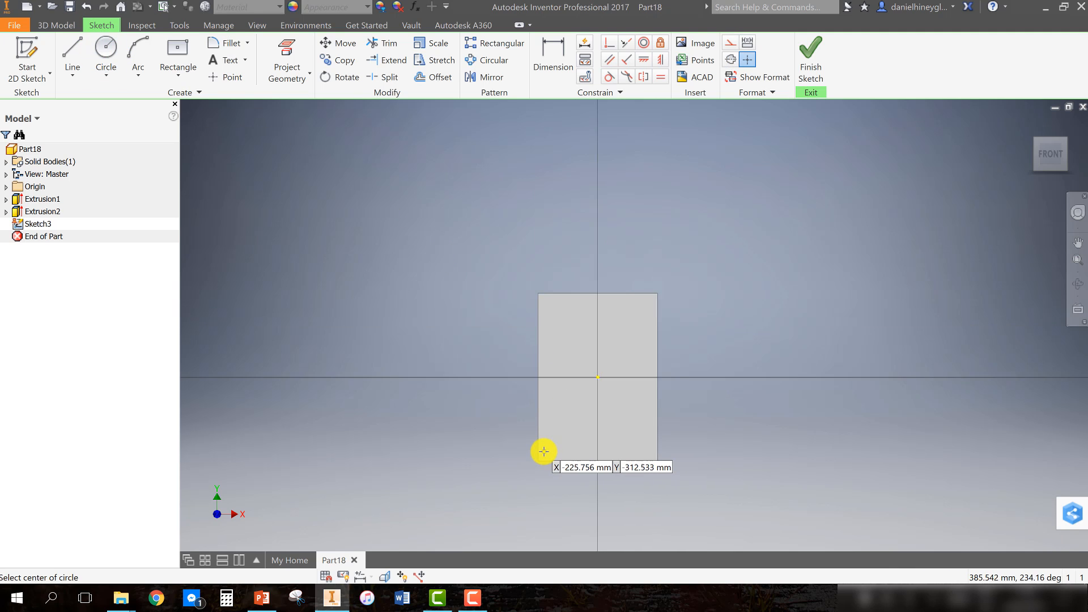
scroll(543, 450, "up", 5)
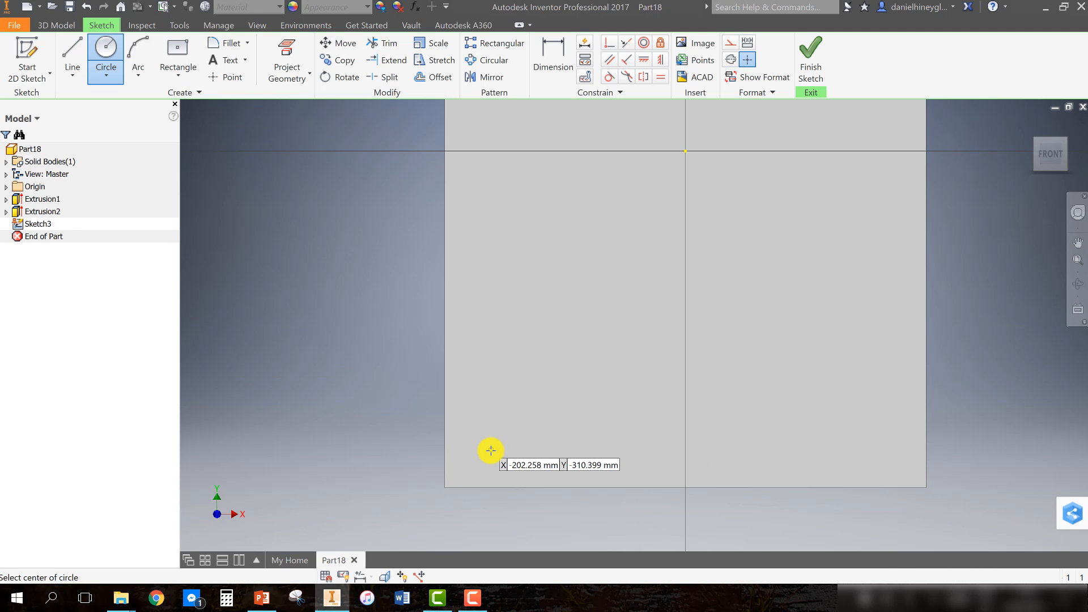
left_click(491, 450)
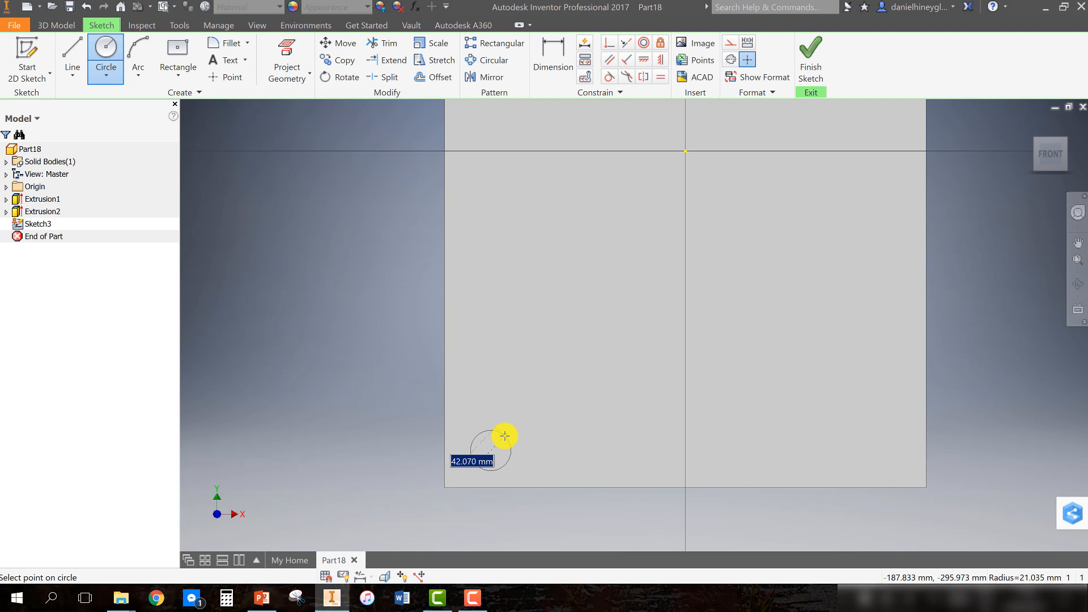
key("BackSpace")
type("Dowel_Dia=8")
key("Return")
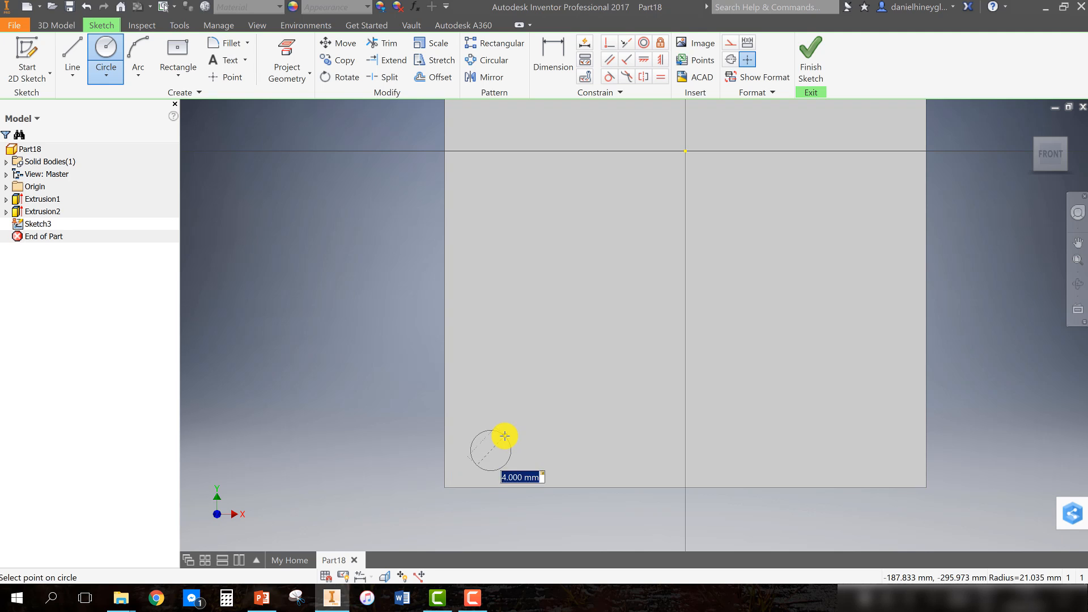
Step: Draw a second circle above the first one, with its diameter set to the parameter Dowel_Dia
left_click(489, 403)
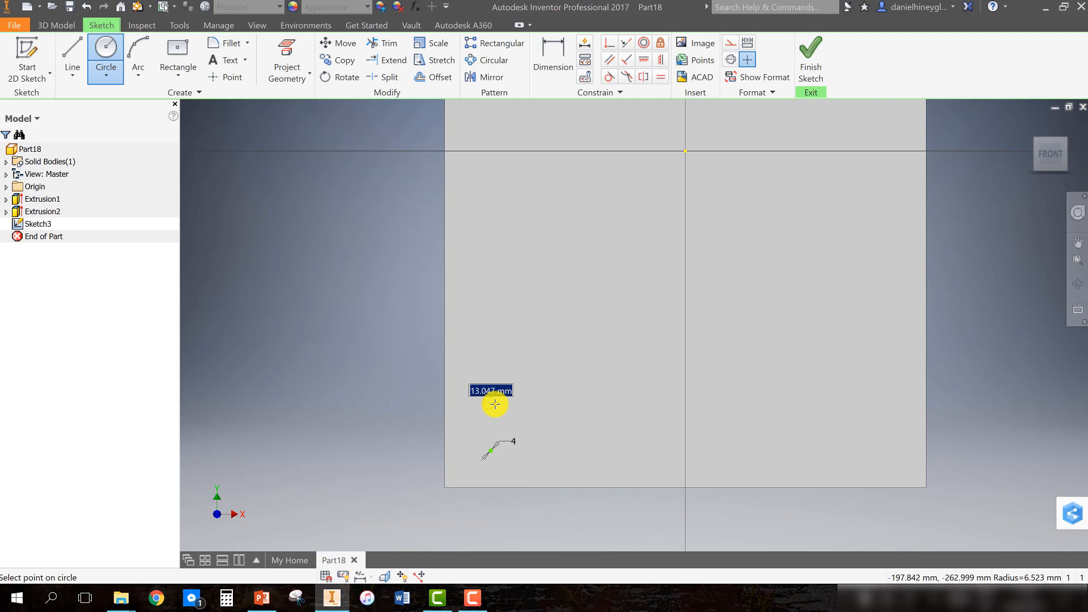
key("BackSpace")
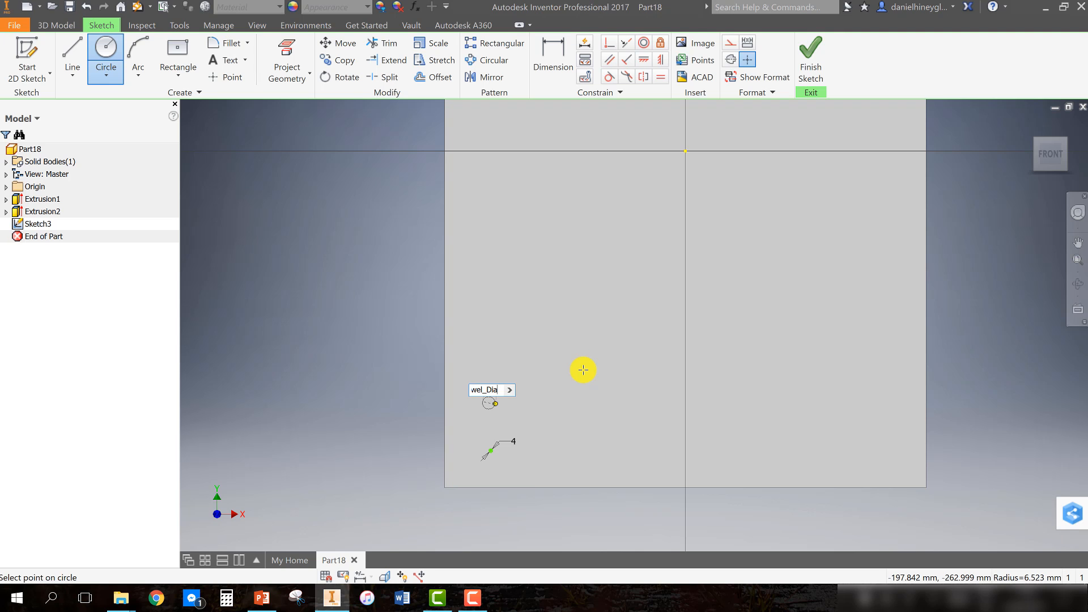
key("Return")
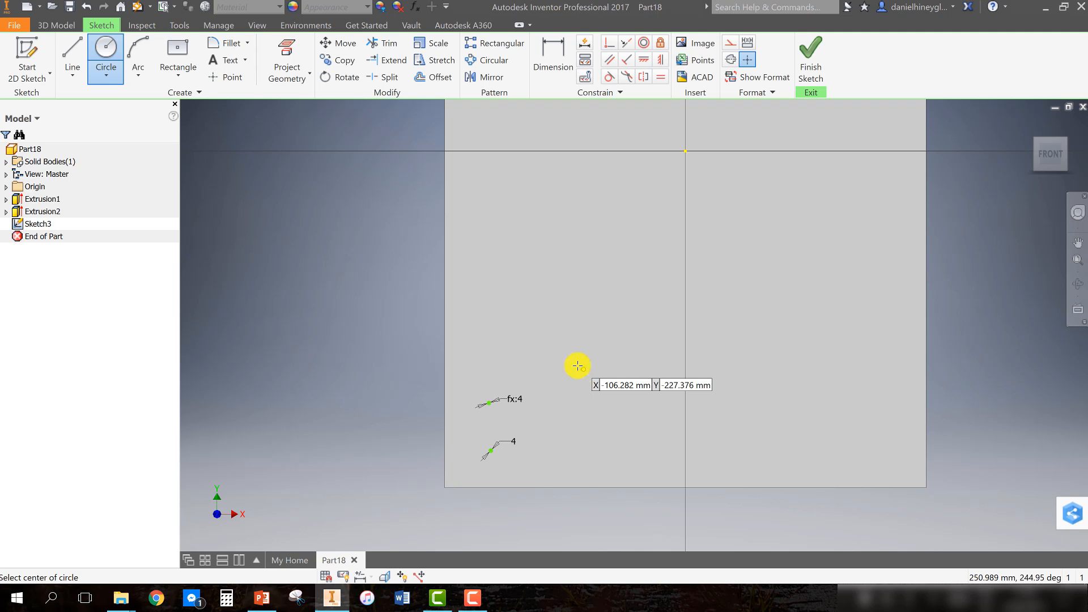
Step: Dimension the lower circle's centre 50 mm from the door's bottom edge and 50 mm from its left edge
left_click(554, 48)
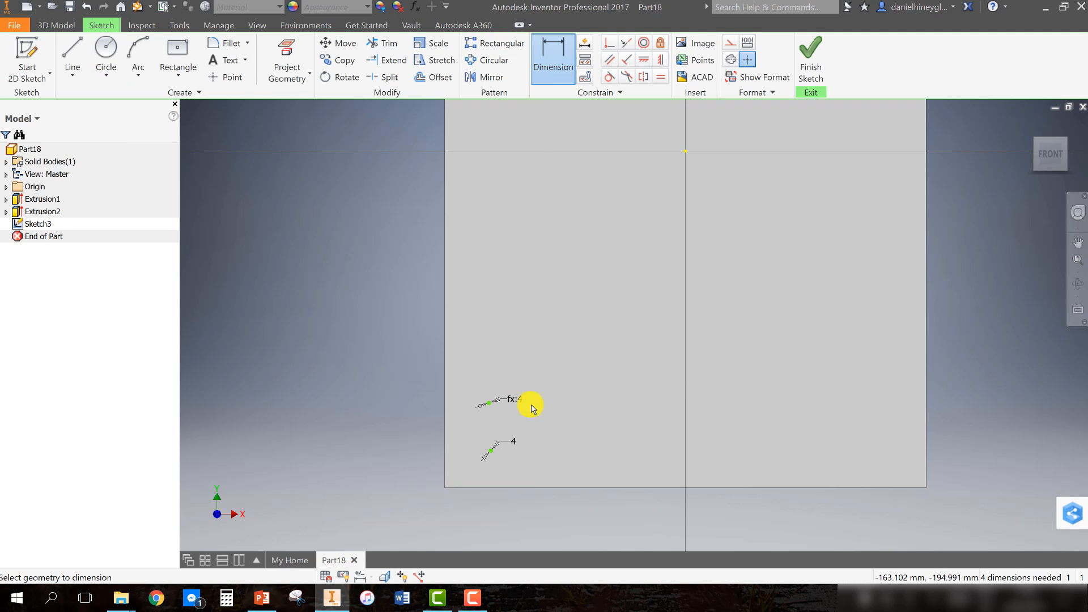
left_click(492, 453)
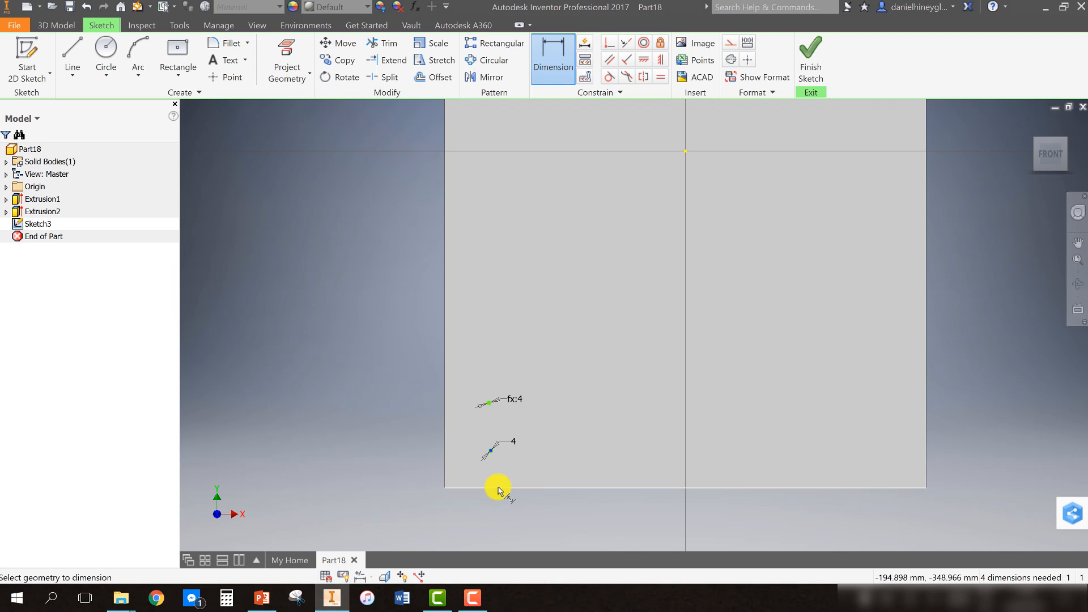
left_click(499, 487)
left_click(538, 473)
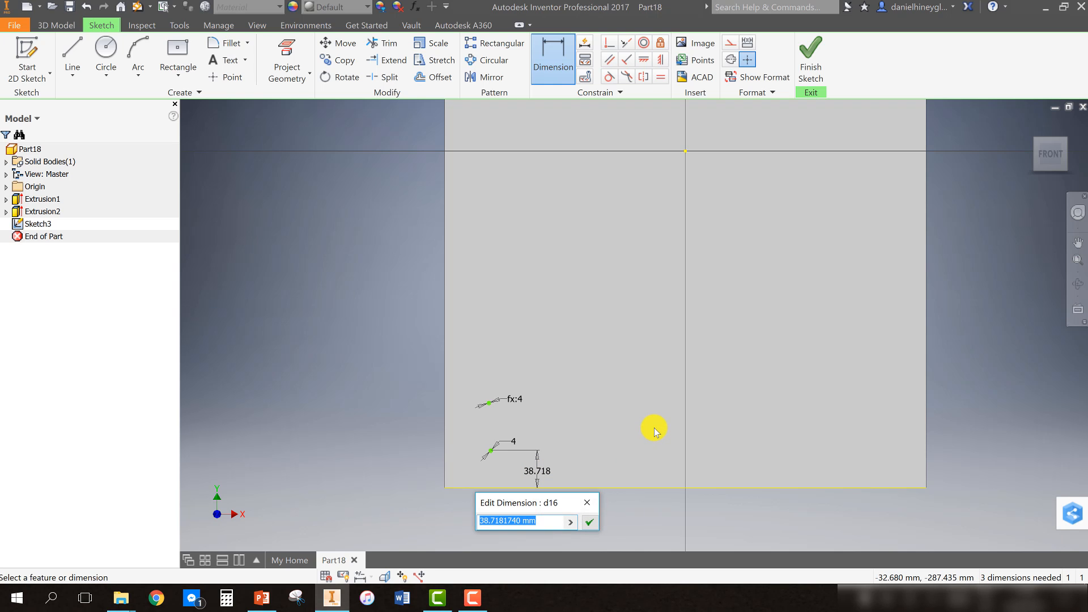
type("50")
key("Return")
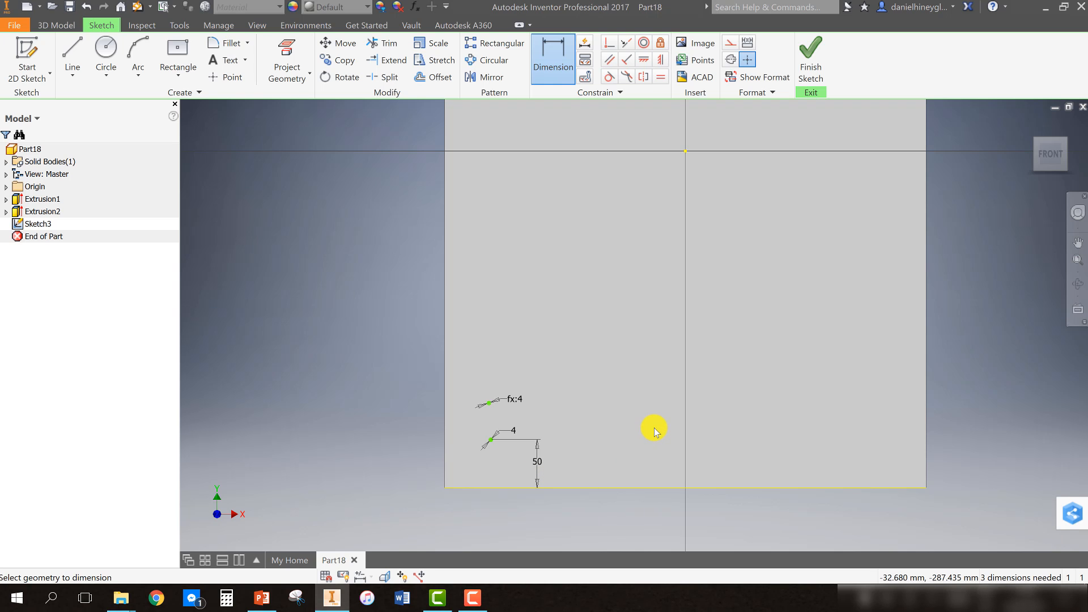
left_click(493, 442)
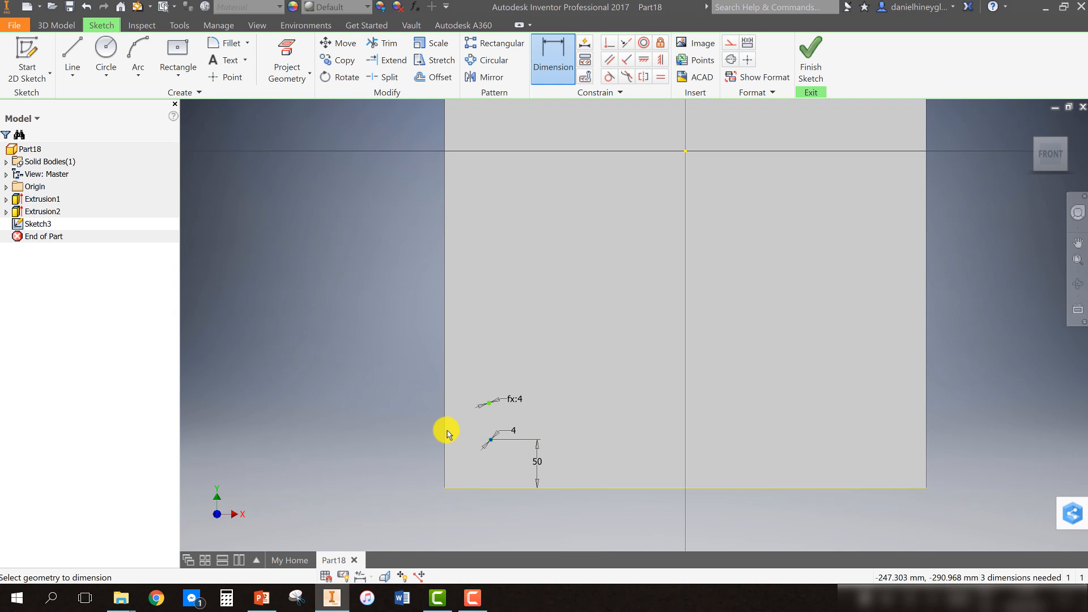
left_click(445, 431)
left_click(463, 437)
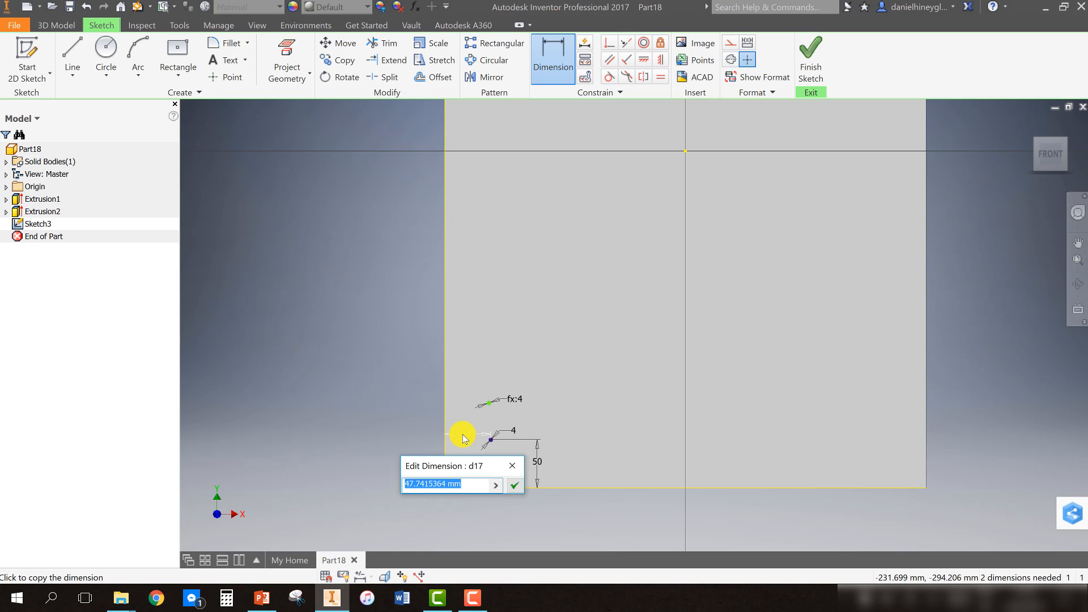
type("50")
key("Return")
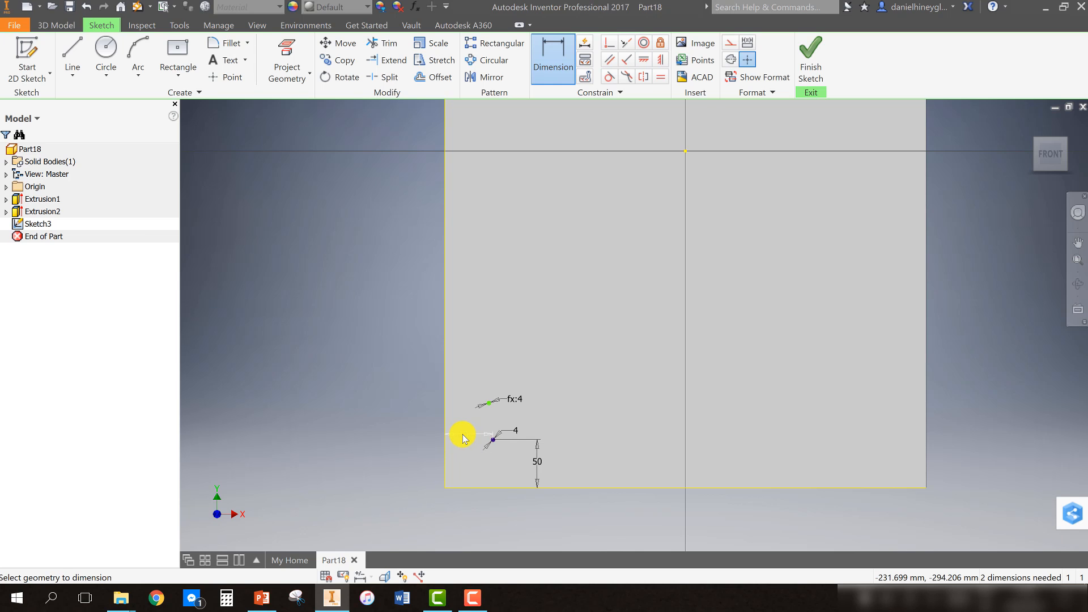
Step: Set the vertical distance between the centres of the two small circles to 100 mm
left_click(493, 439)
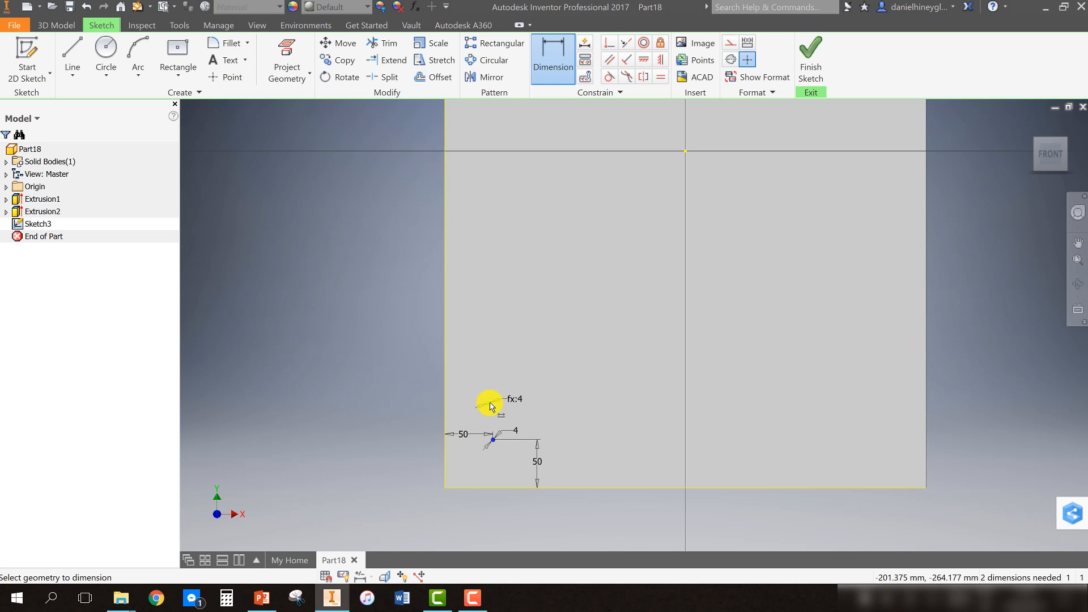
left_click(490, 406)
left_click(567, 420)
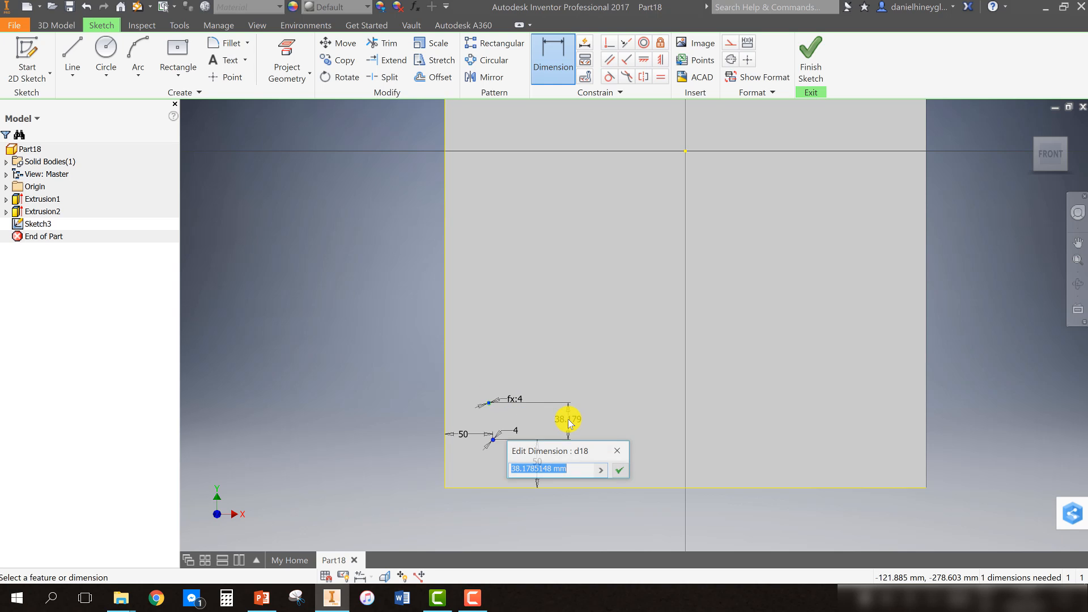
type("100")
key("Return")
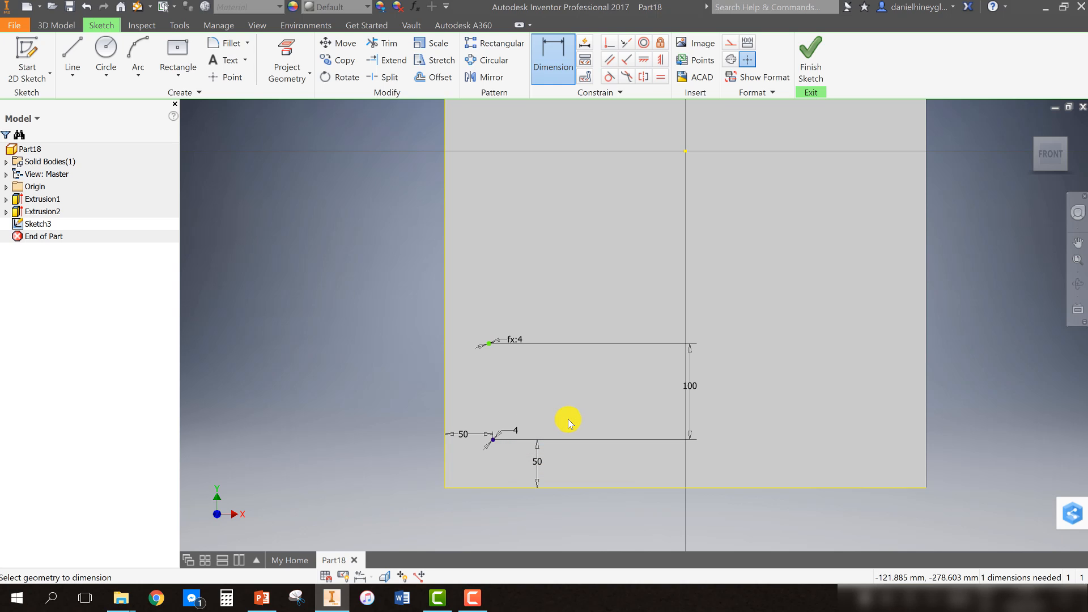
Step: Align the two circle centres with a vertical constraint and finish the sketch
left_click(661, 60)
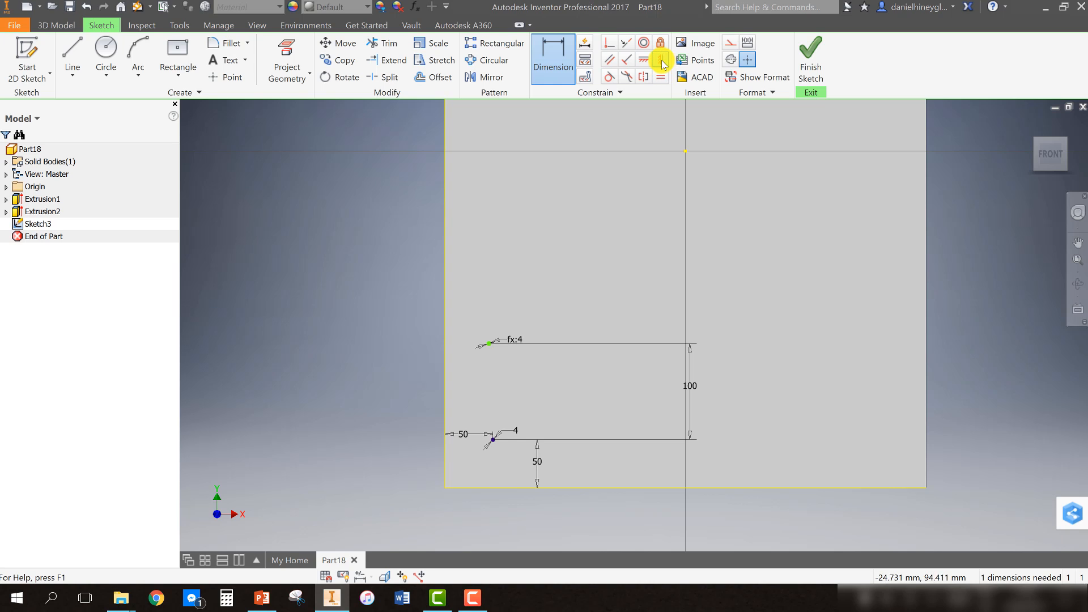
left_click(494, 443)
scroll(488, 346, "up", 6)
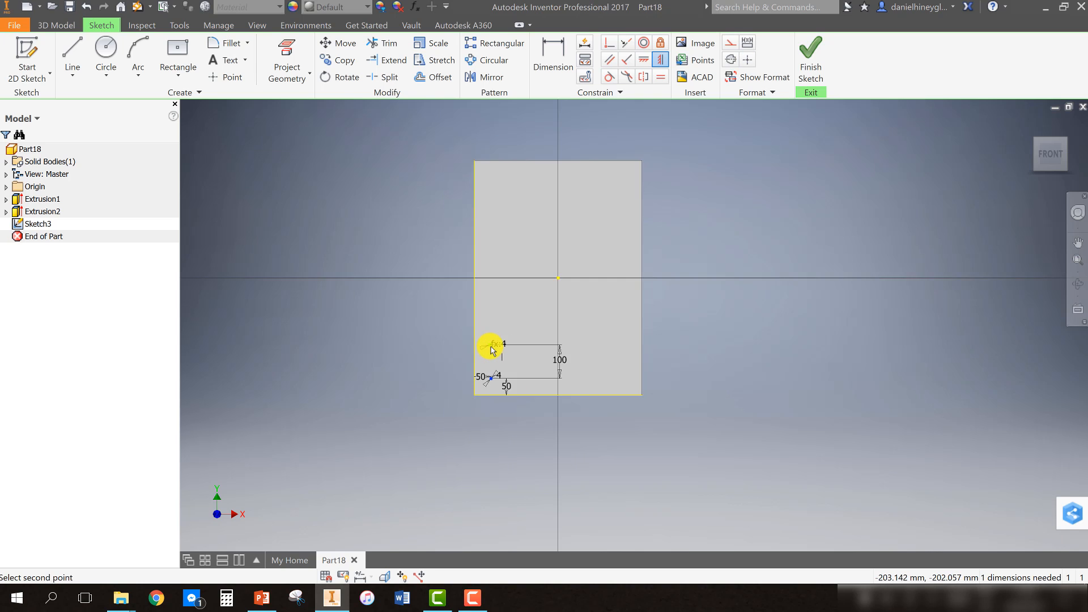
scroll(490, 350, "down", 8)
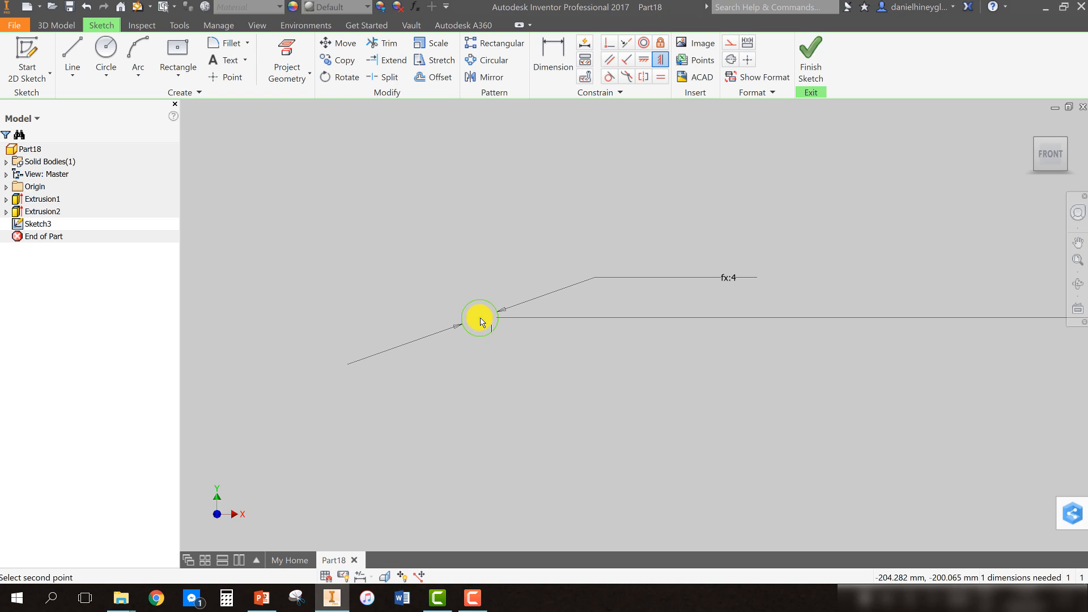
left_click(480, 318)
scroll(785, 236, "up", 10)
middle_click_drag(746, 294, 552, 348)
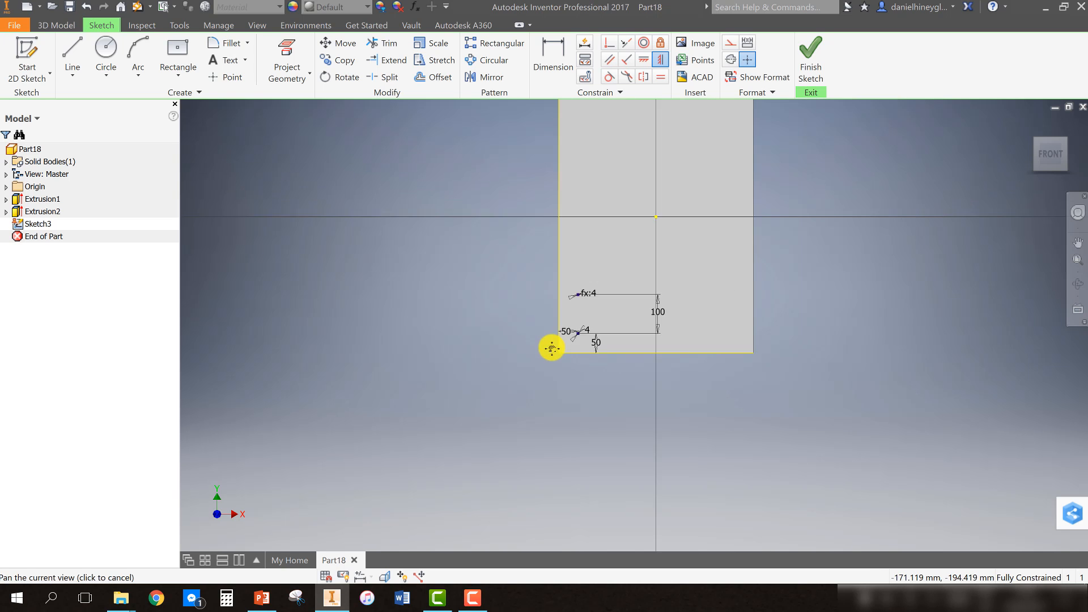
left_click(810, 62)
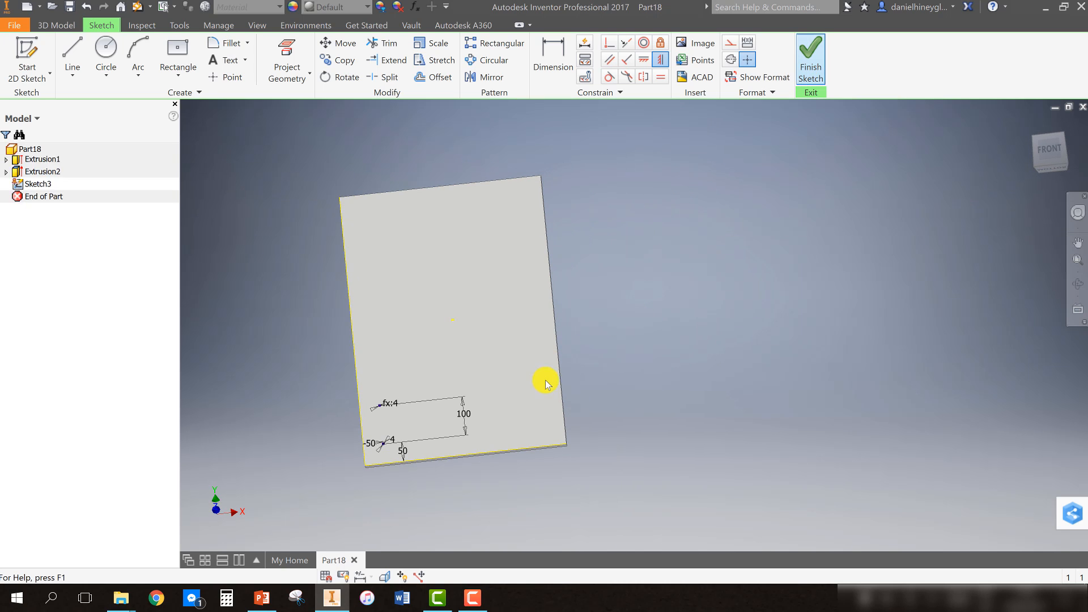
Step: Extrude both small circles as a 4 mm deep cut into the door
left_click(73, 56)
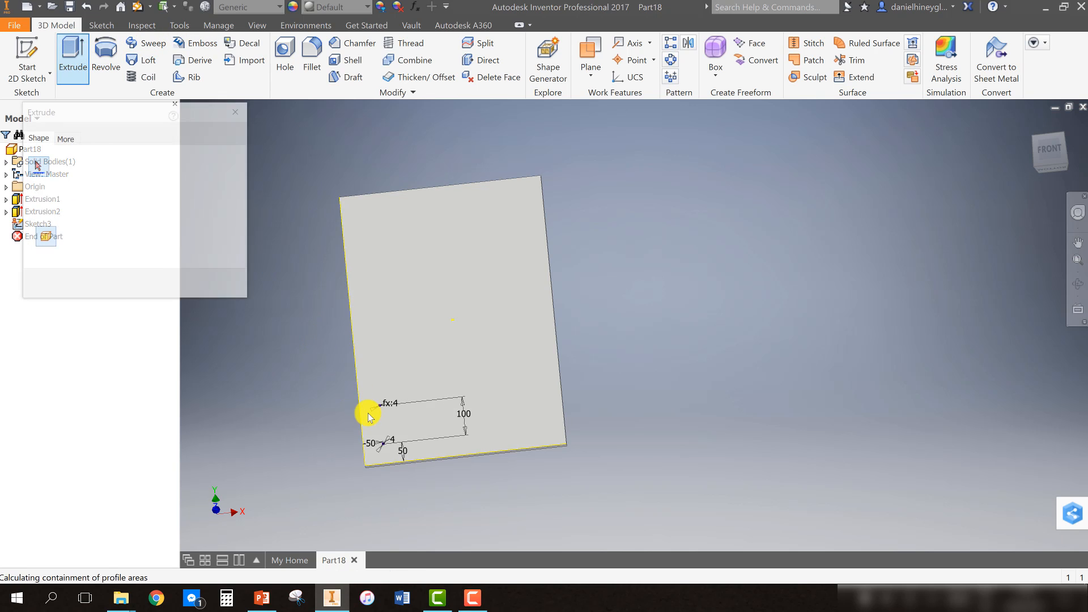
scroll(376, 413, "down", 5)
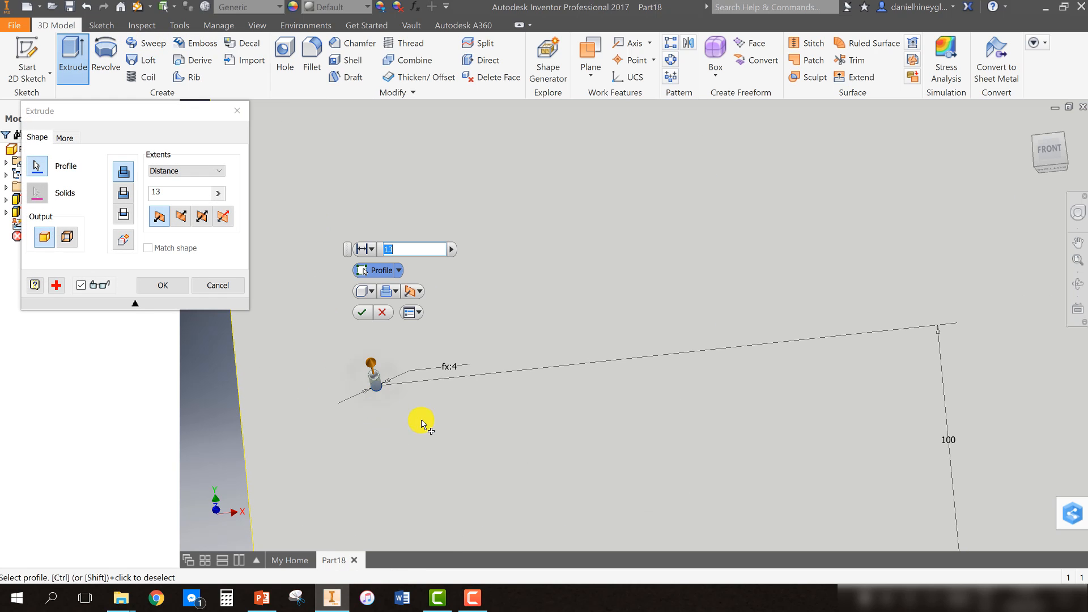
scroll(518, 267, "up", 5)
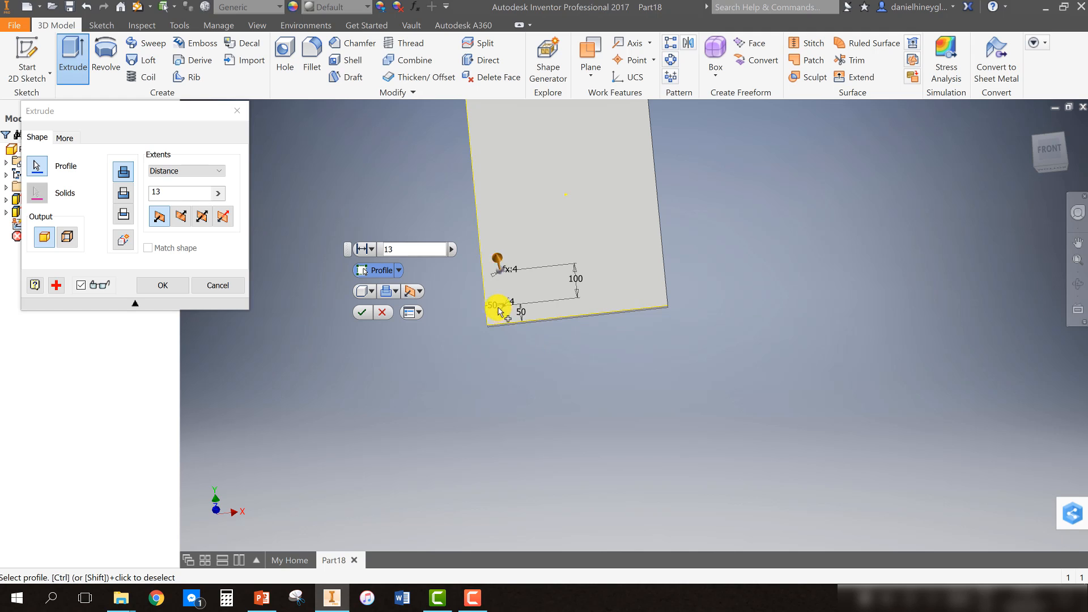
scroll(498, 311, "down", 5)
left_click(633, 264)
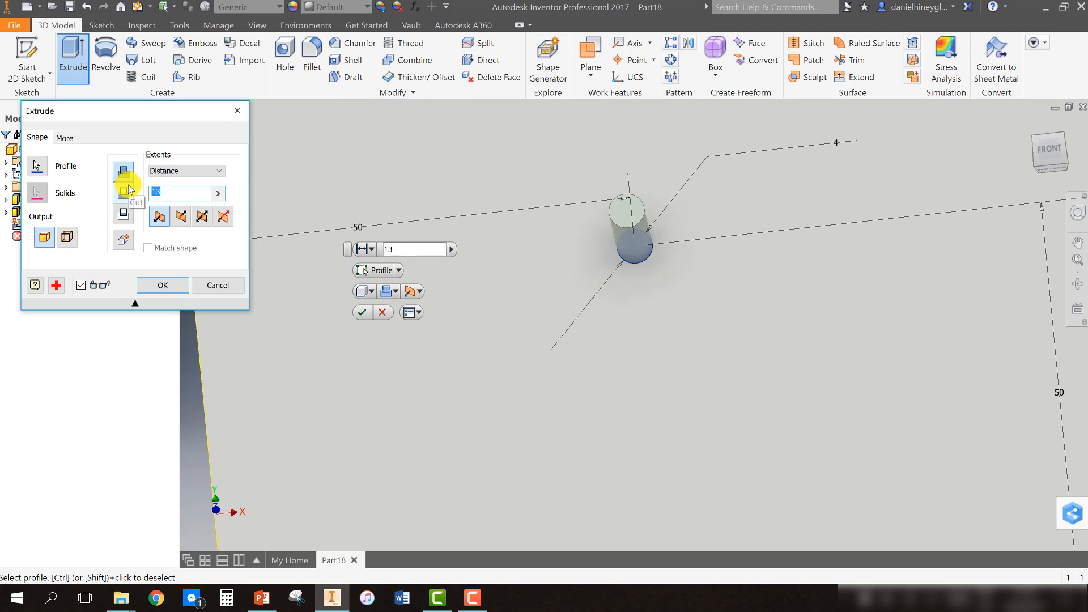
left_click(179, 215)
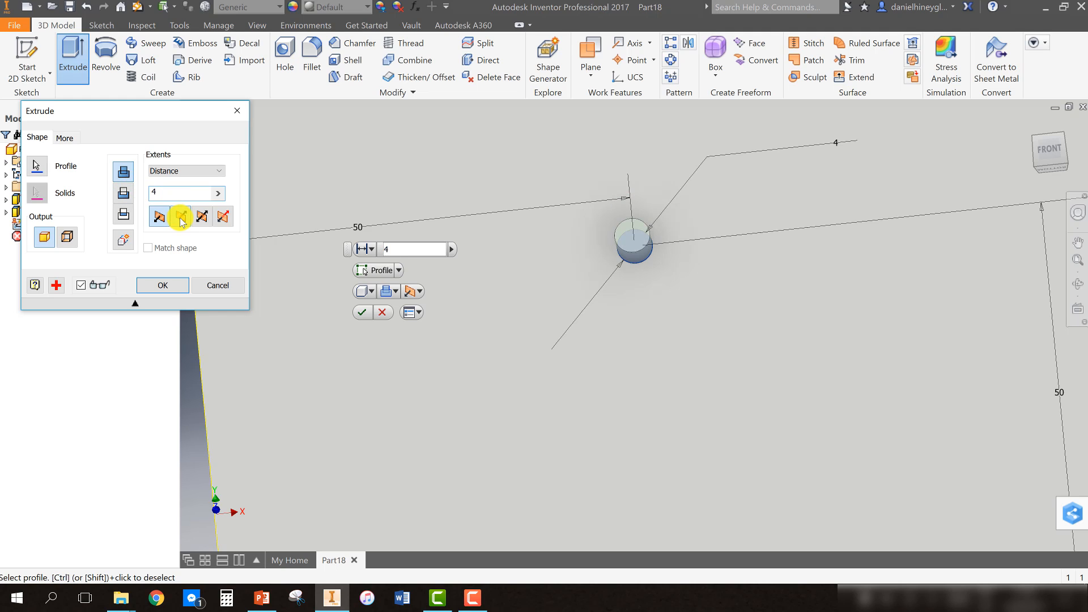
left_click(163, 287)
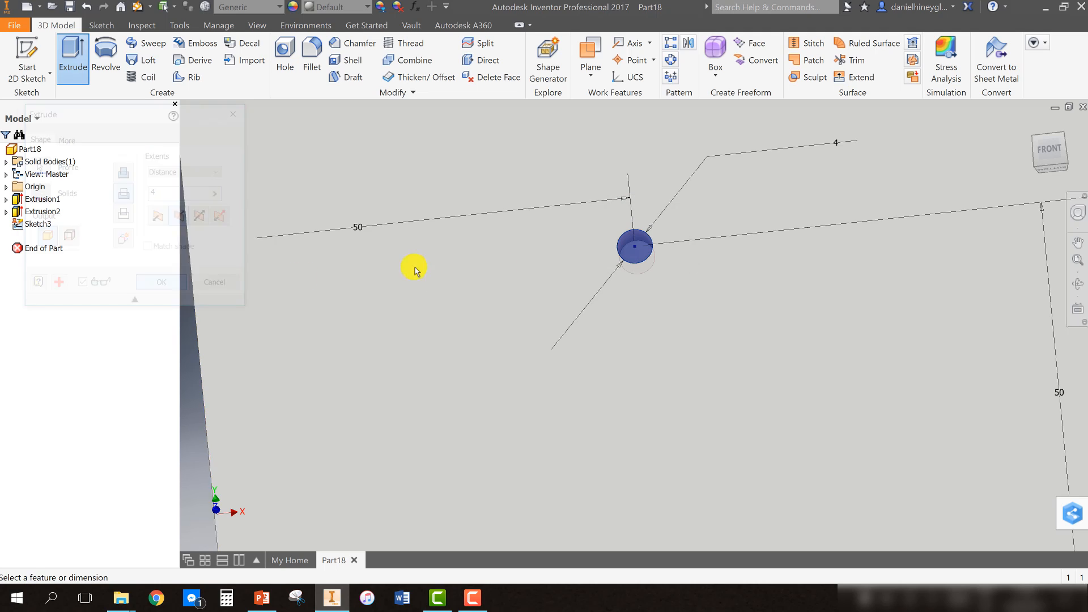
Step: Rename the Extrusion2 feature as Hinge_Holes
scroll(594, 267, "up", 8)
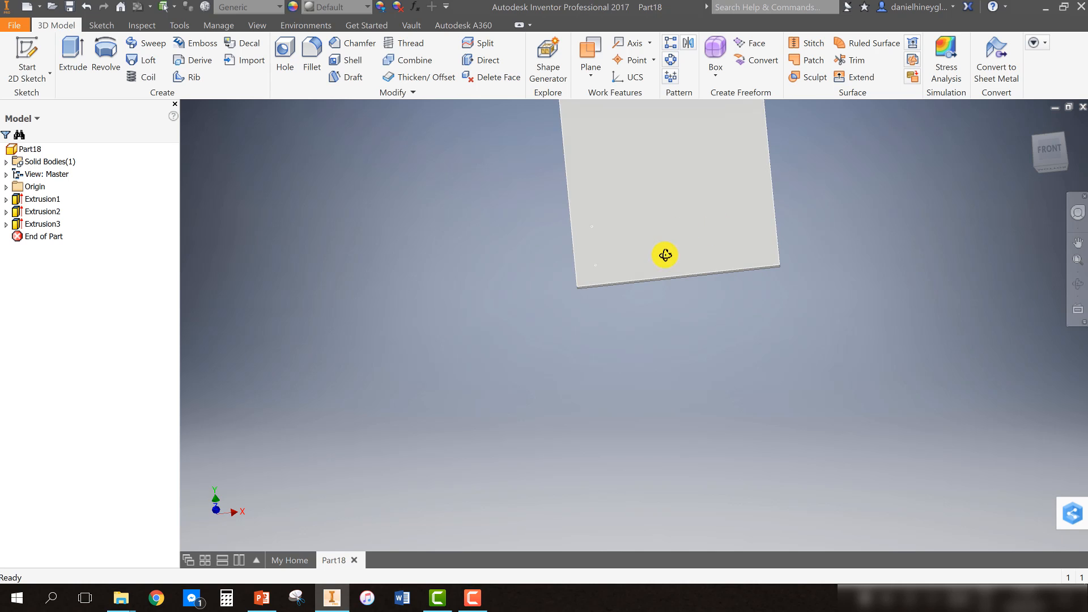
middle_click_drag(665, 255, 720, 306, "shift")
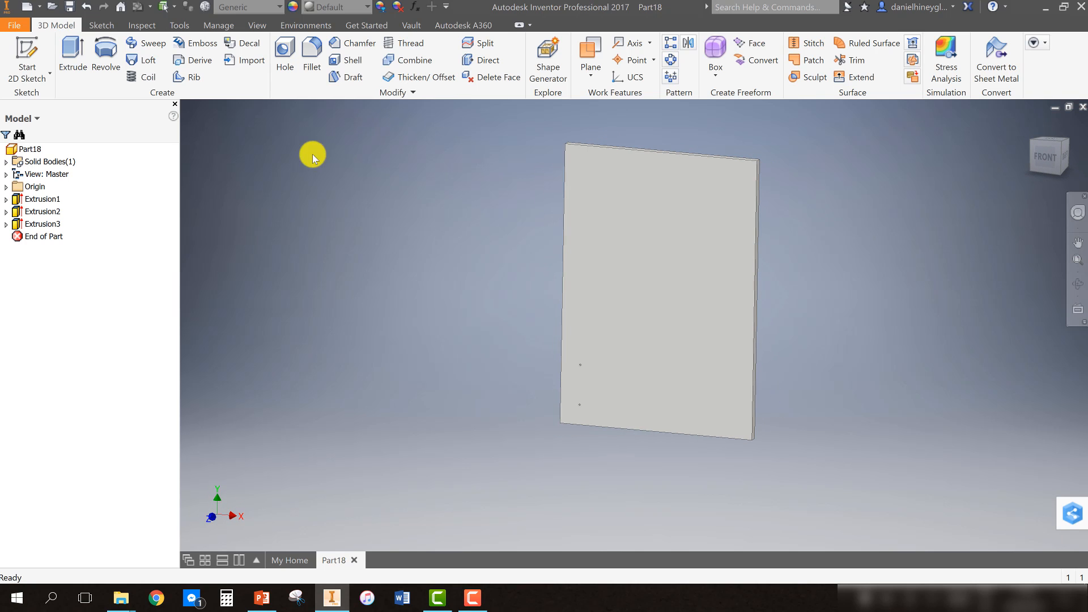
left_click(37, 209)
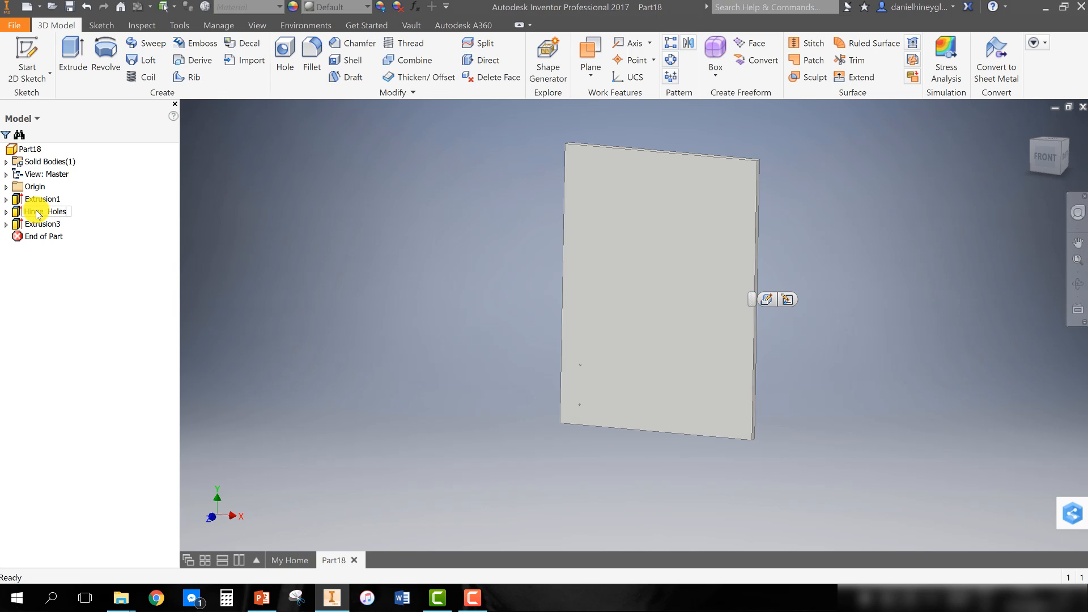
left_click(136, 214)
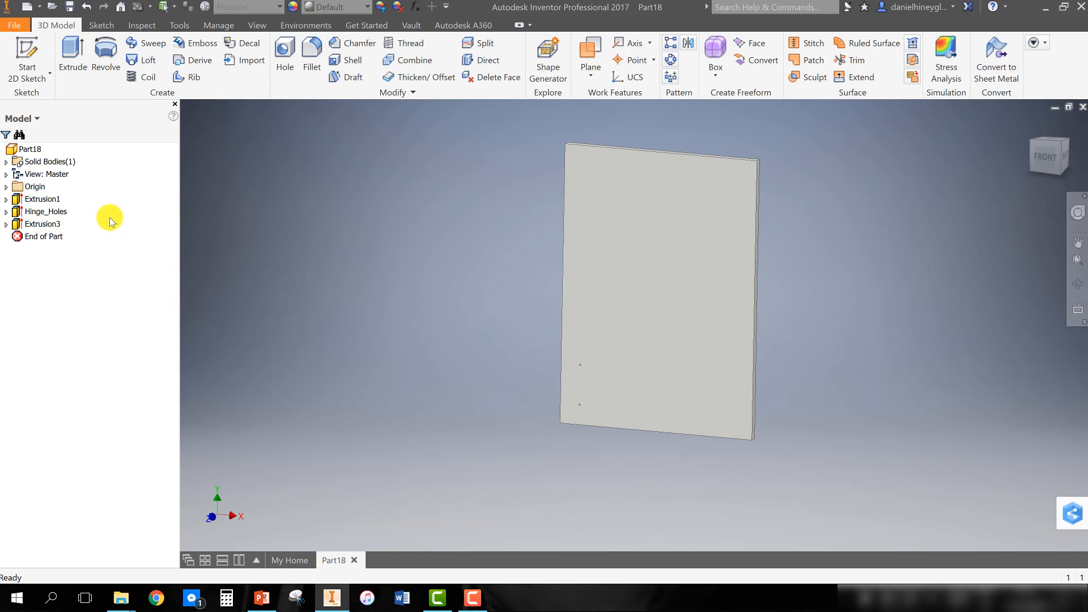
Step: Rename the Extrusion3 feature as Handle_Holes
double_click(55, 223)
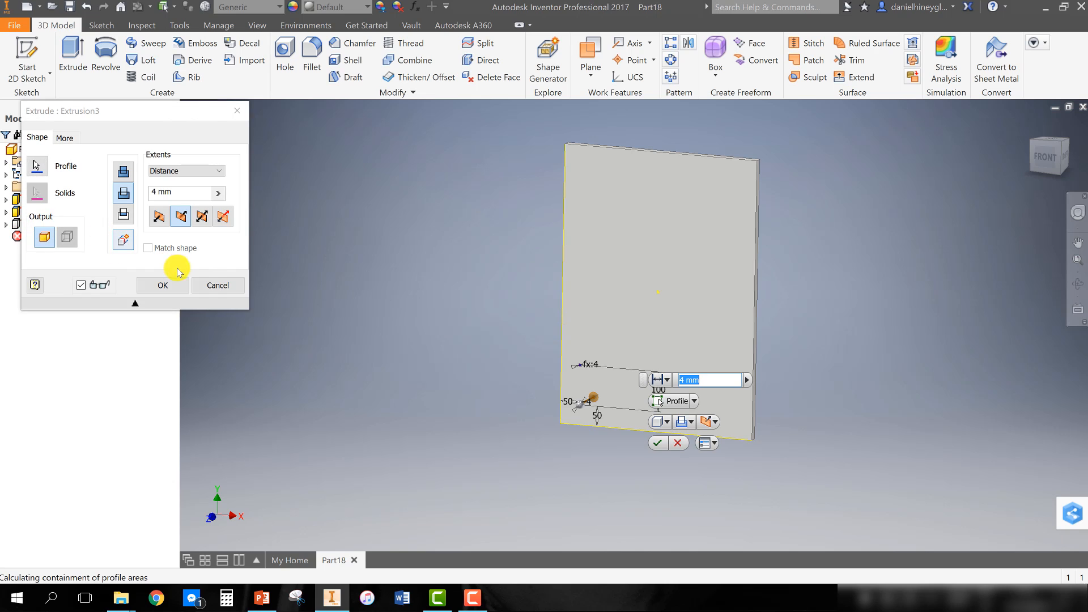
left_click(216, 285)
right_click(51, 227)
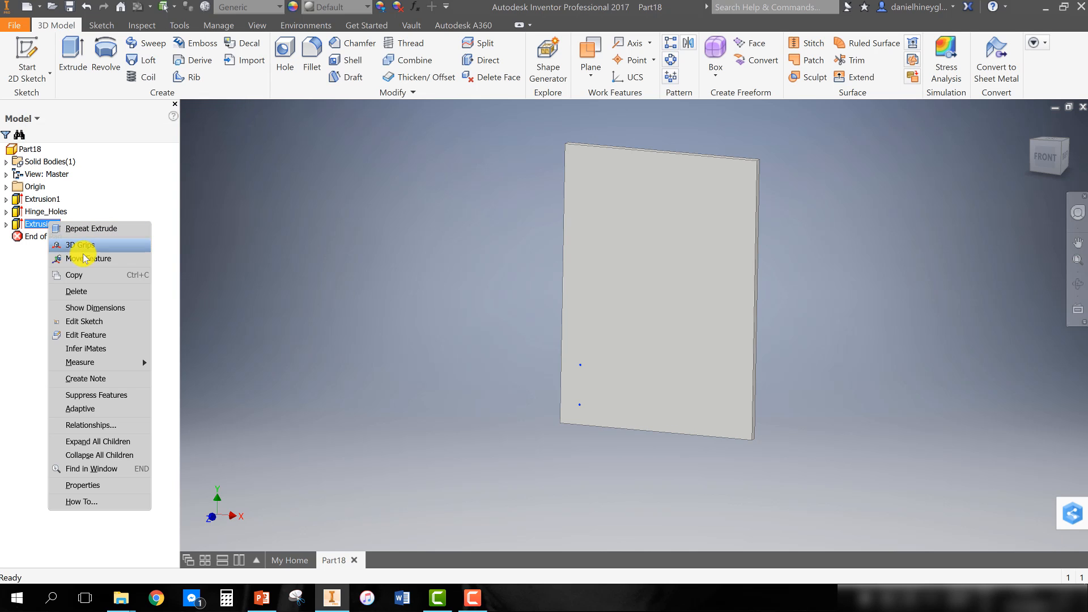
left_click(121, 472)
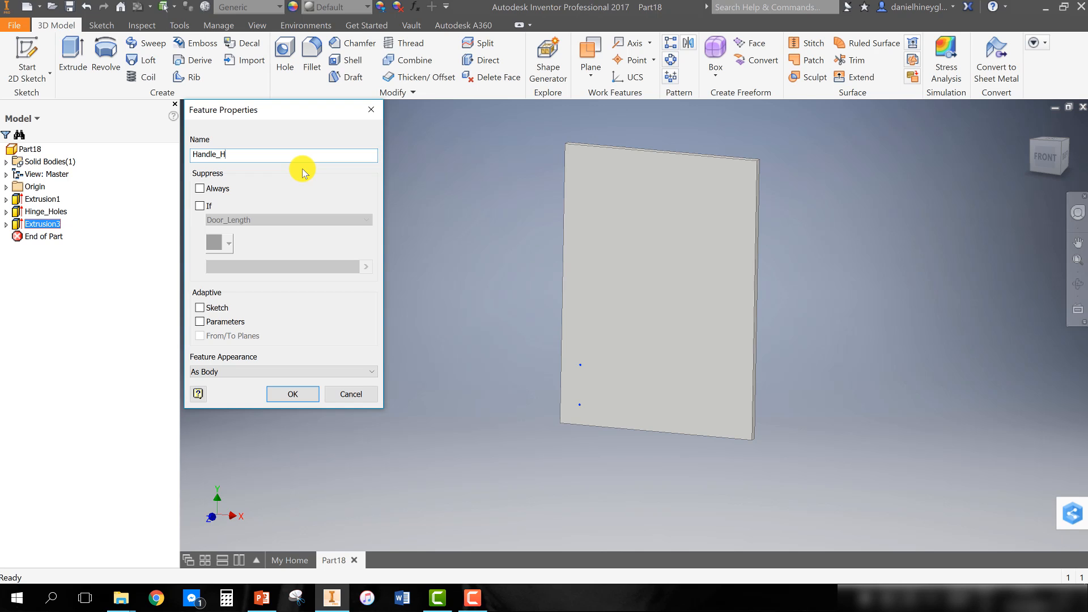
left_click(291, 399)
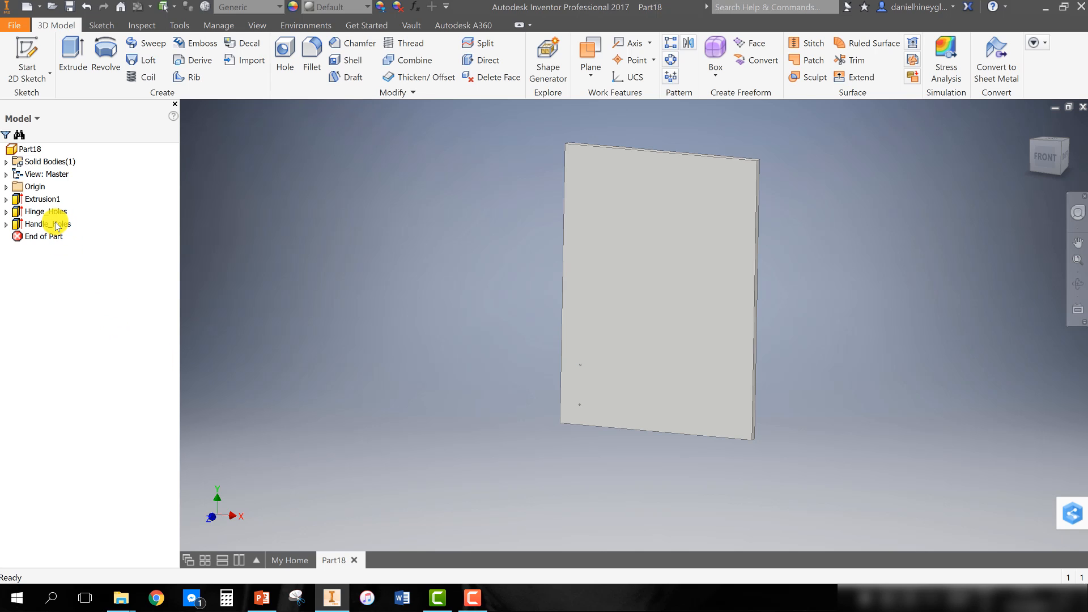
Step: Start extracting a standard iFeature from Hinge_Holes and enlarge the dialog and name column so the full size parameter names are readable
left_click(215, 26)
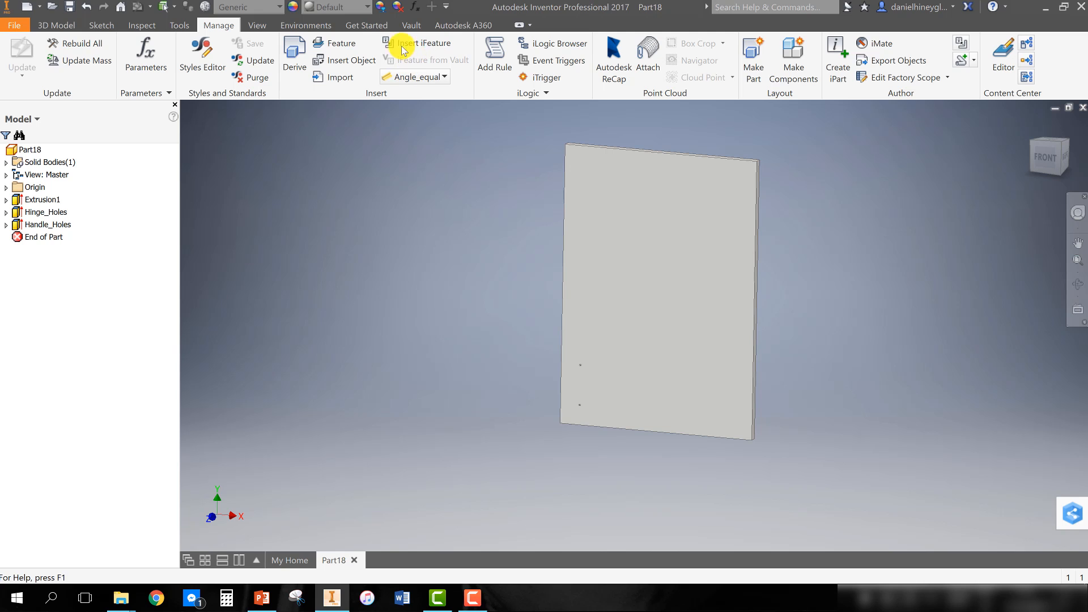
left_click(961, 45)
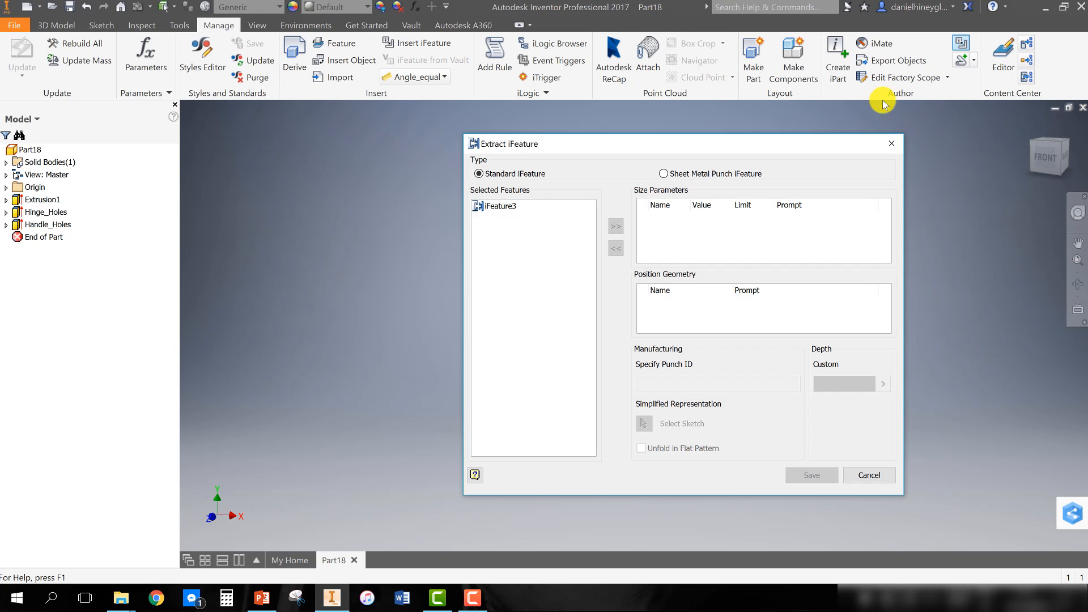
left_click(45, 212)
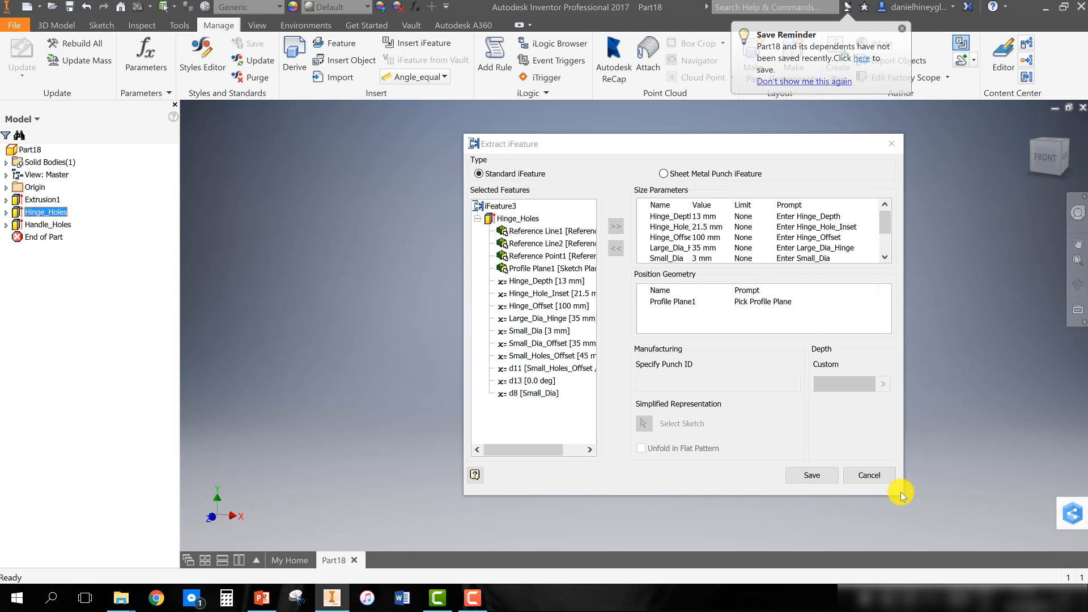
left_click_drag(902, 494, 1009, 566)
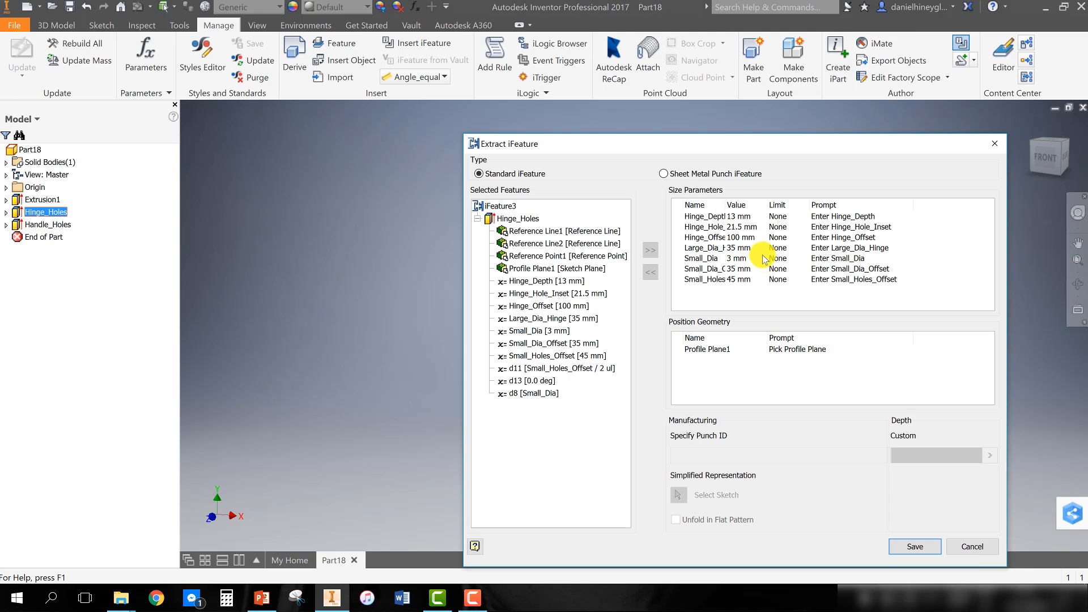
left_click_drag(690, 150, 430, 97)
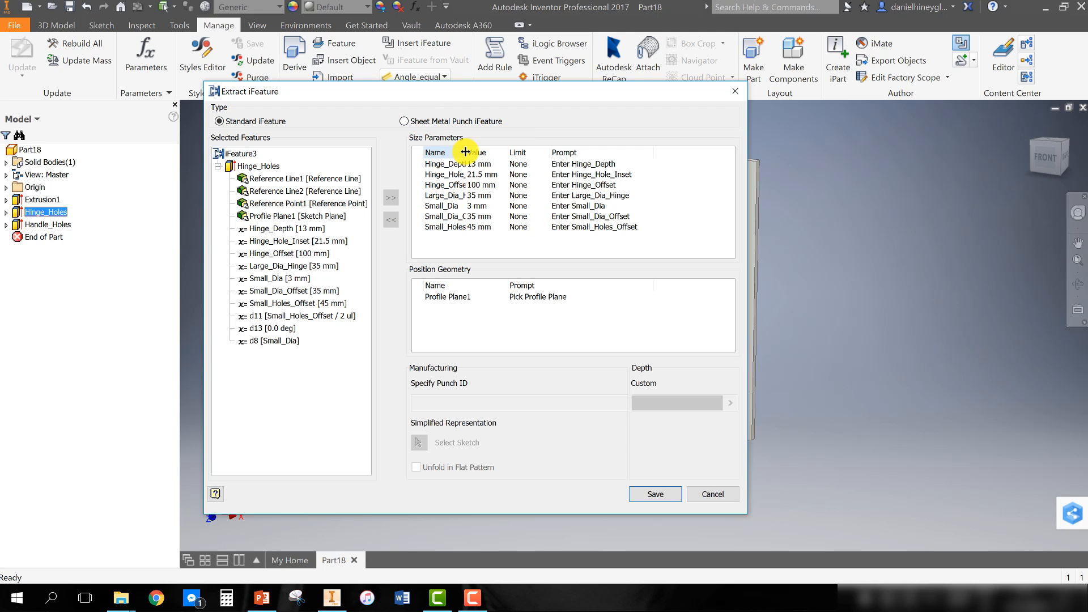
left_click_drag(465, 152, 620, 151)
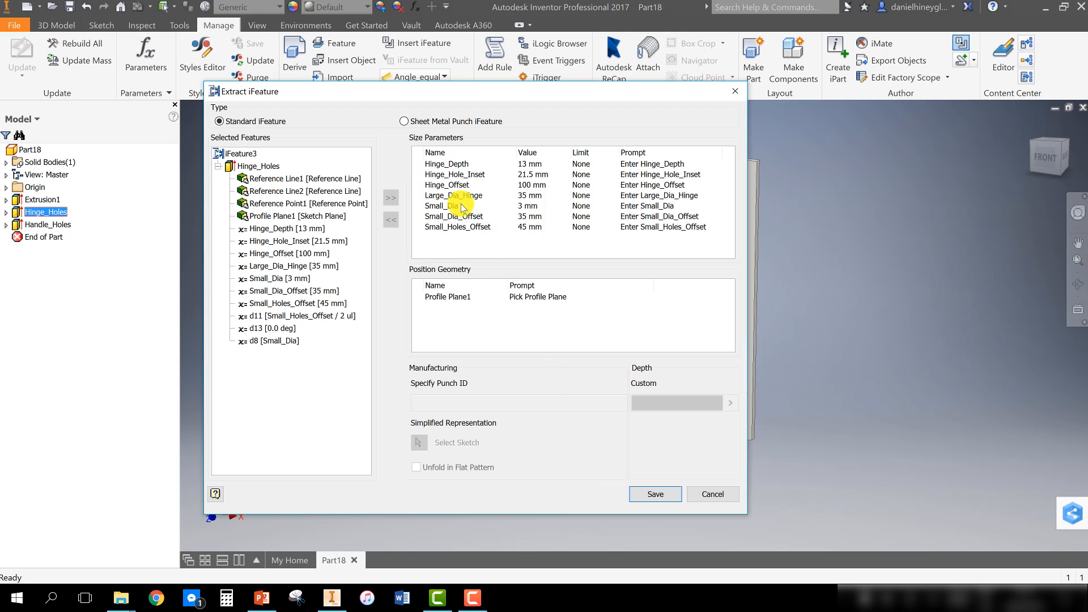
Step: Begin saving the iFeature and examine the existing ones in the catalog's Geometric Shapes and Pockets and bosses folders
left_click(657, 494)
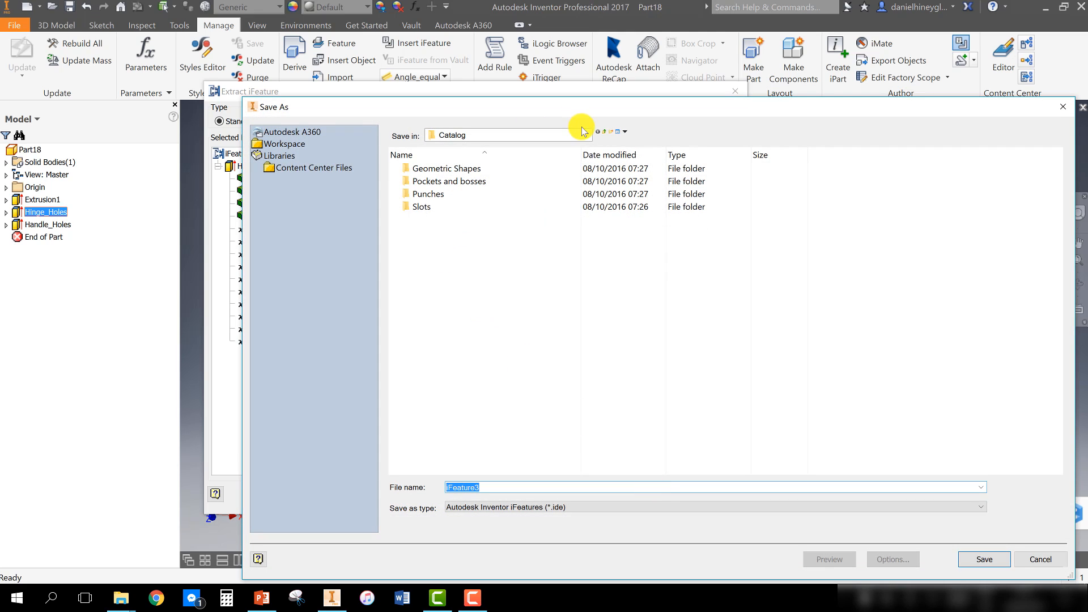
double_click(494, 170)
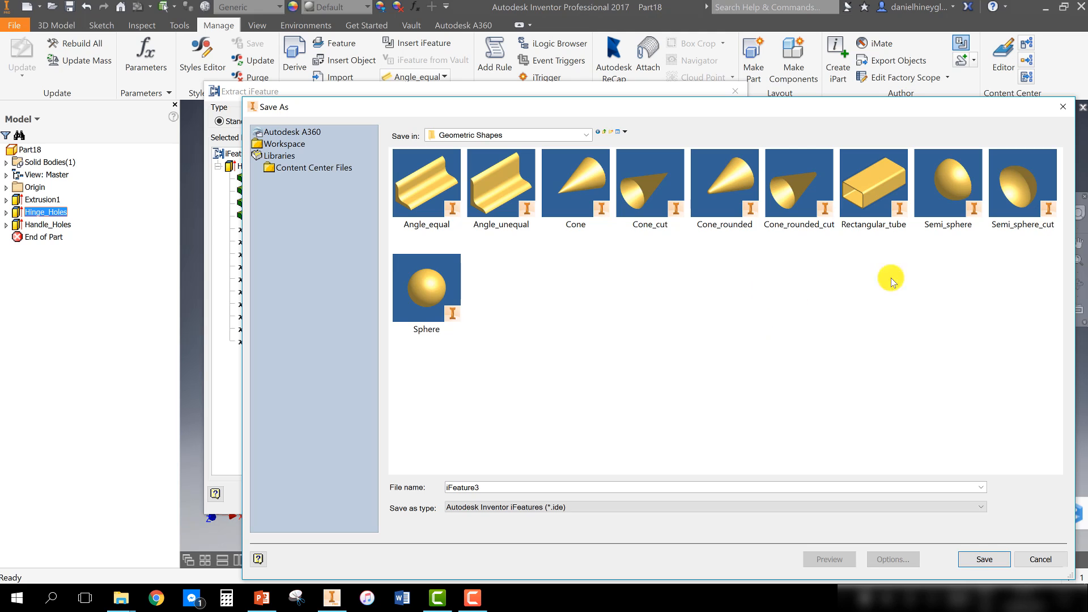
left_click(585, 136)
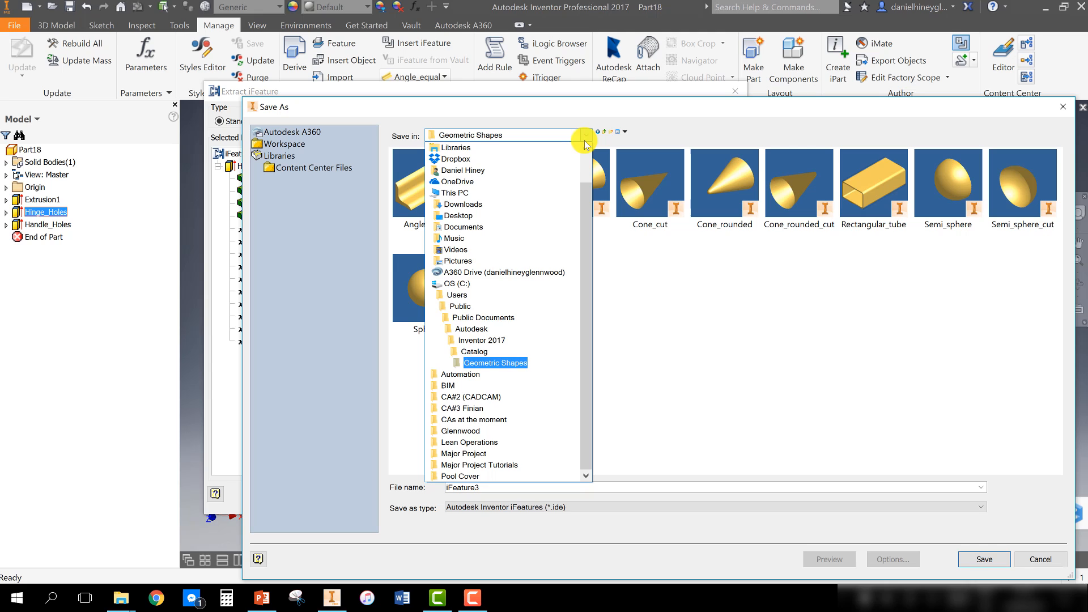
left_click(479, 352)
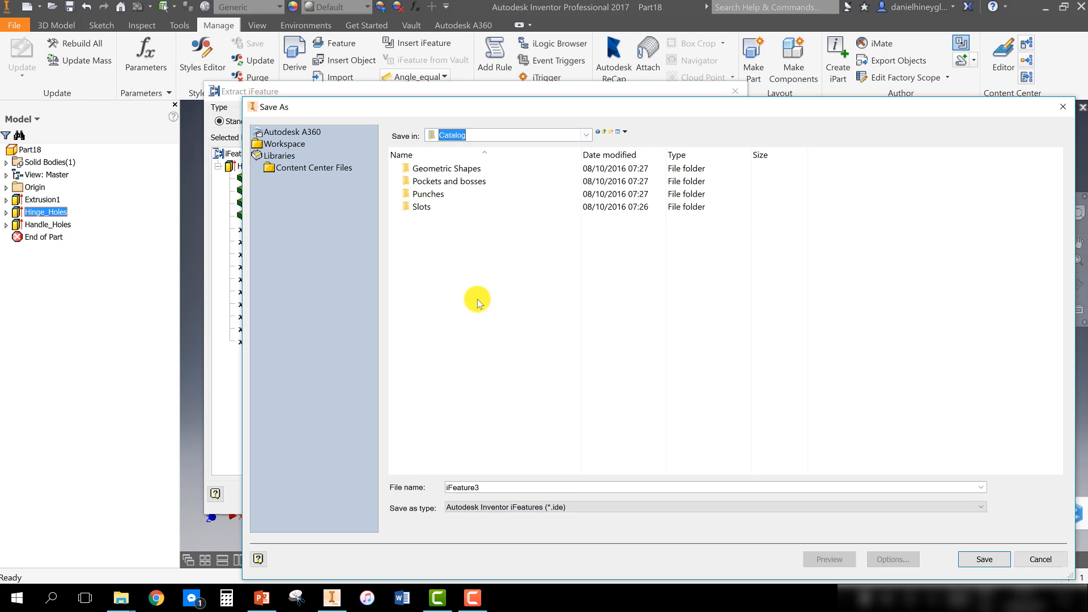
double_click(453, 181)
right_click(845, 357)
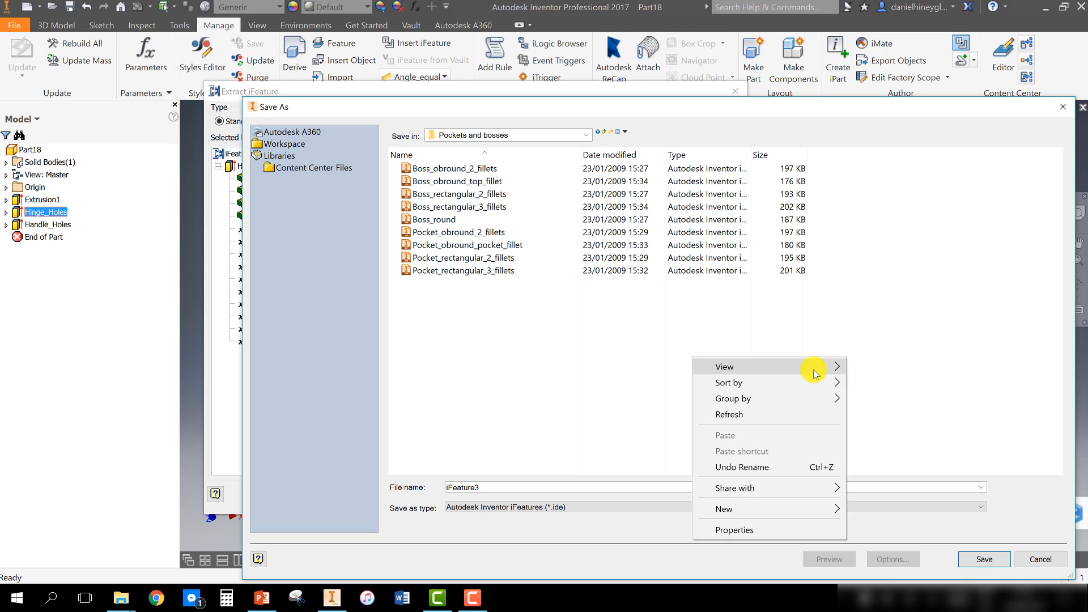
mouse_move(837, 371)
left_click(604, 366)
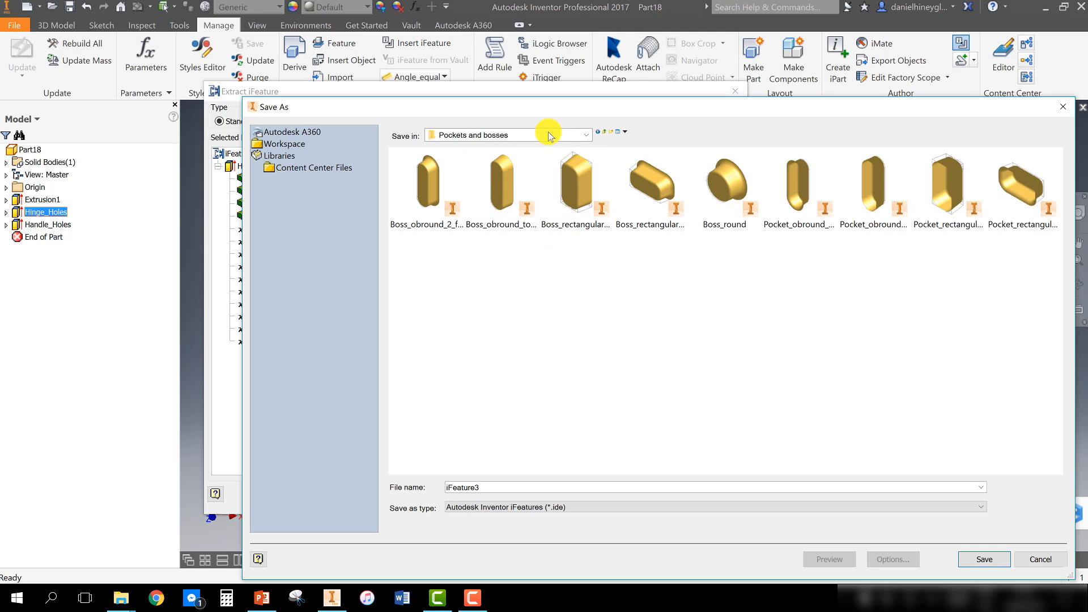
Step: Save the iFeature as Hinge_iFeature in the iFeature Videos folder inside Major Project Tutorials on the desktop
left_click(586, 137)
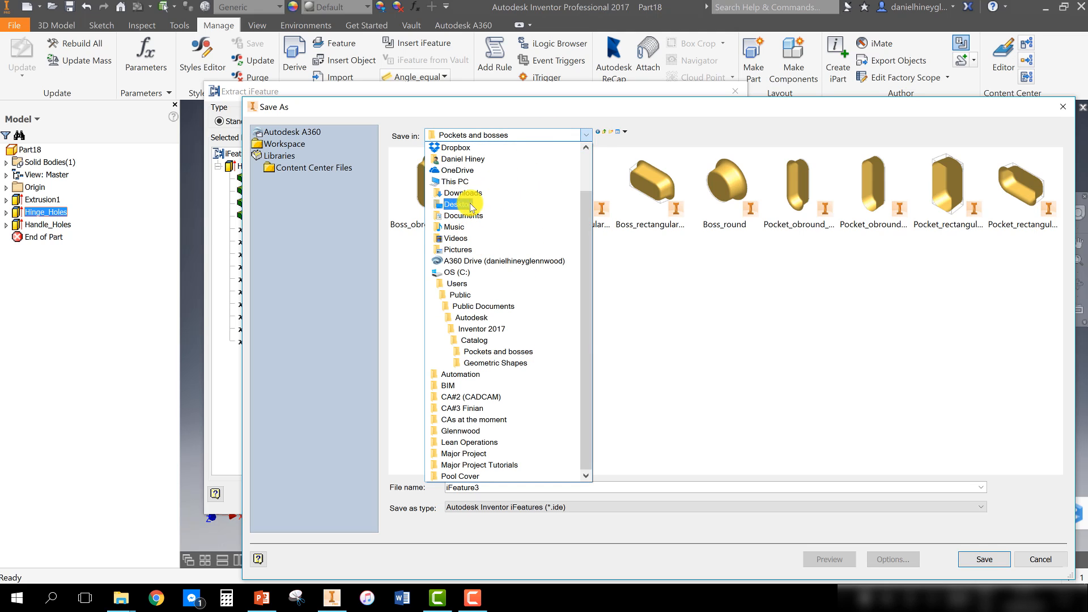
left_click(460, 205)
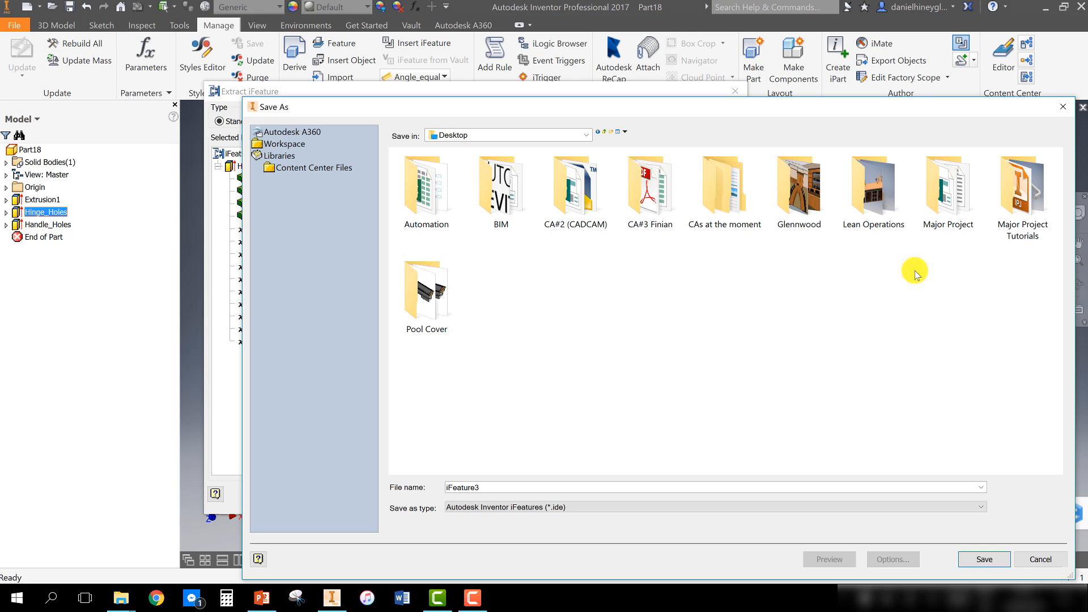
double_click(1008, 201)
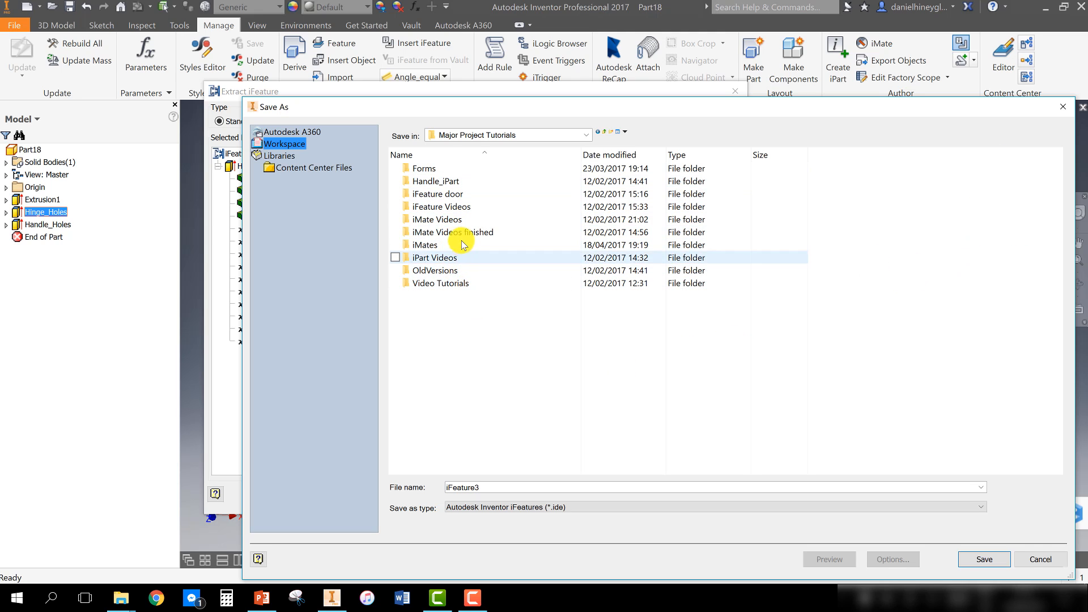
double_click(453, 210)
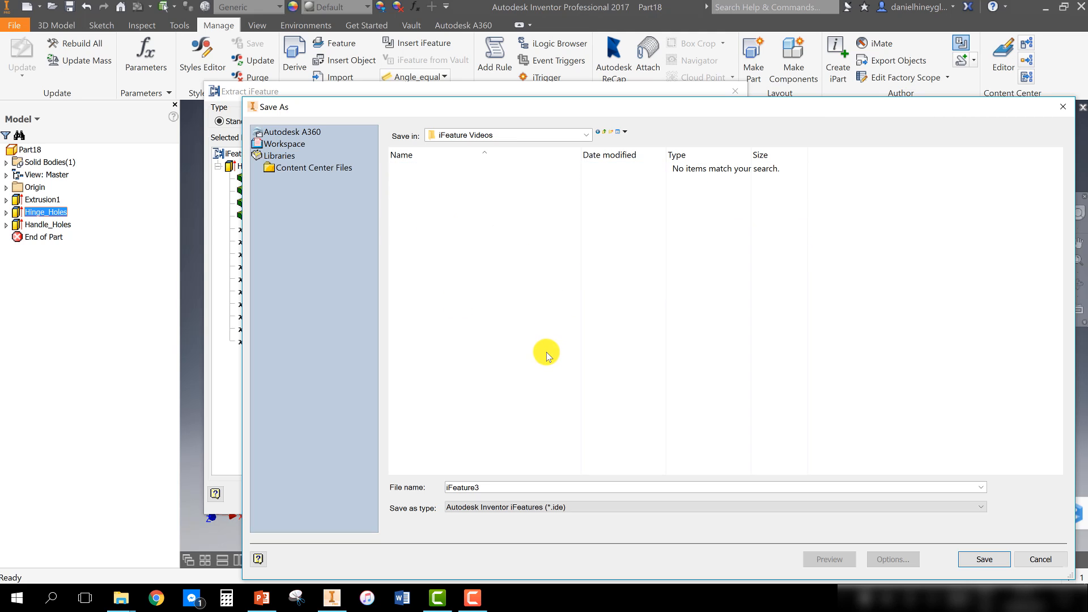
left_click_drag(498, 488, 395, 486)
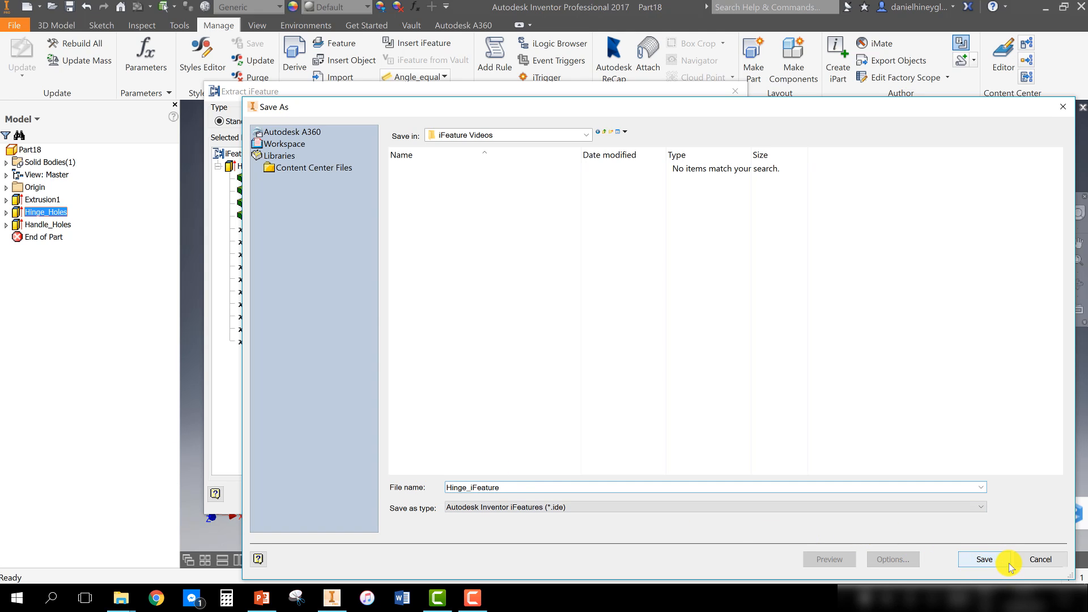
left_click(991, 563)
left_click(534, 346)
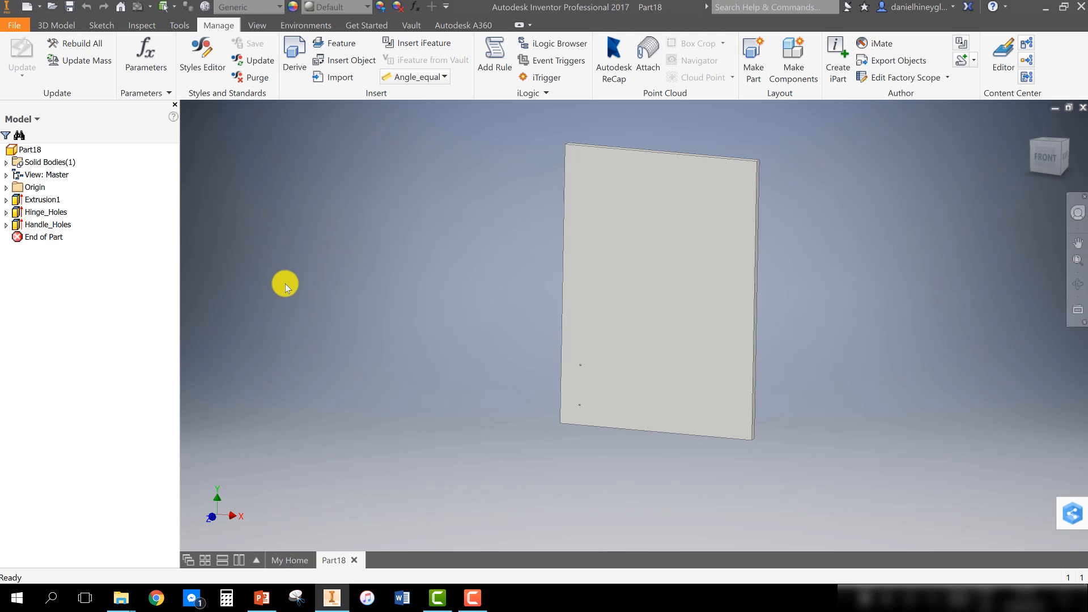
Step: Create a new part from the Standard.ipt template and start a sketch on the XY plane
left_click(27, 7)
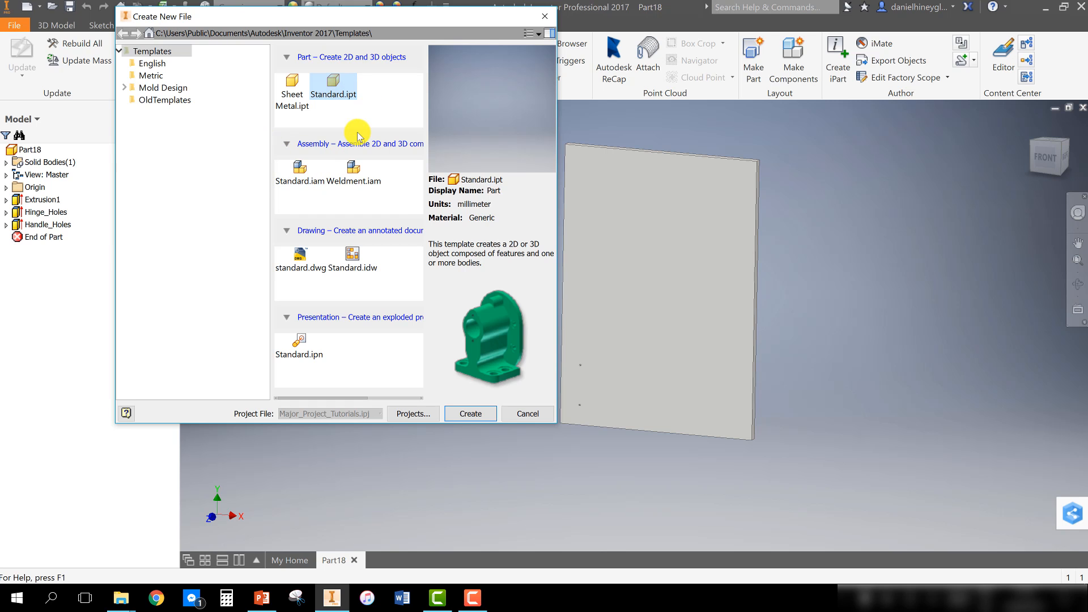
left_click(476, 413)
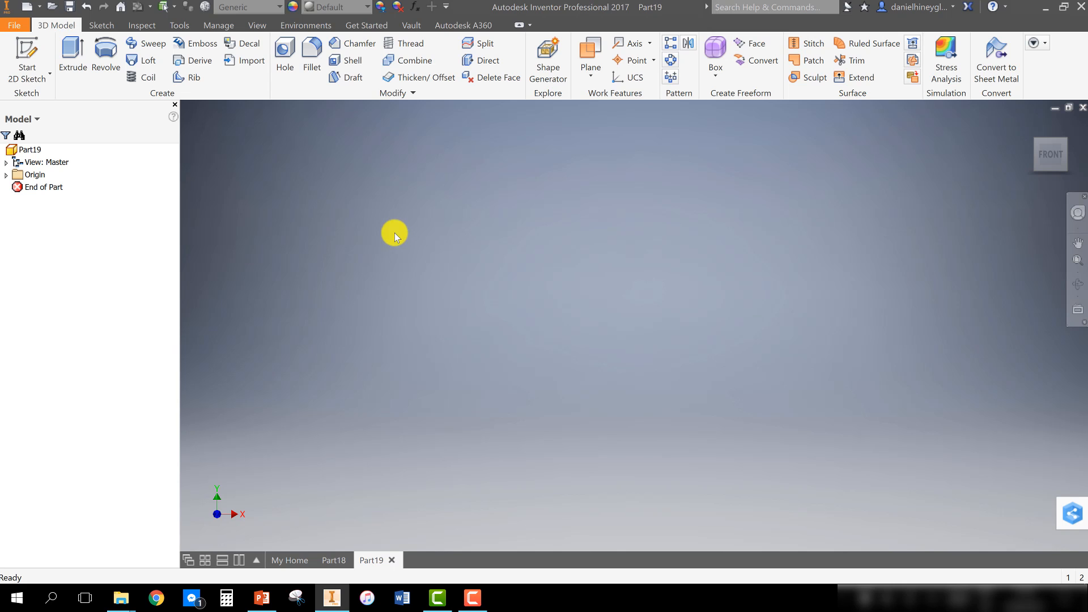
left_click(40, 53)
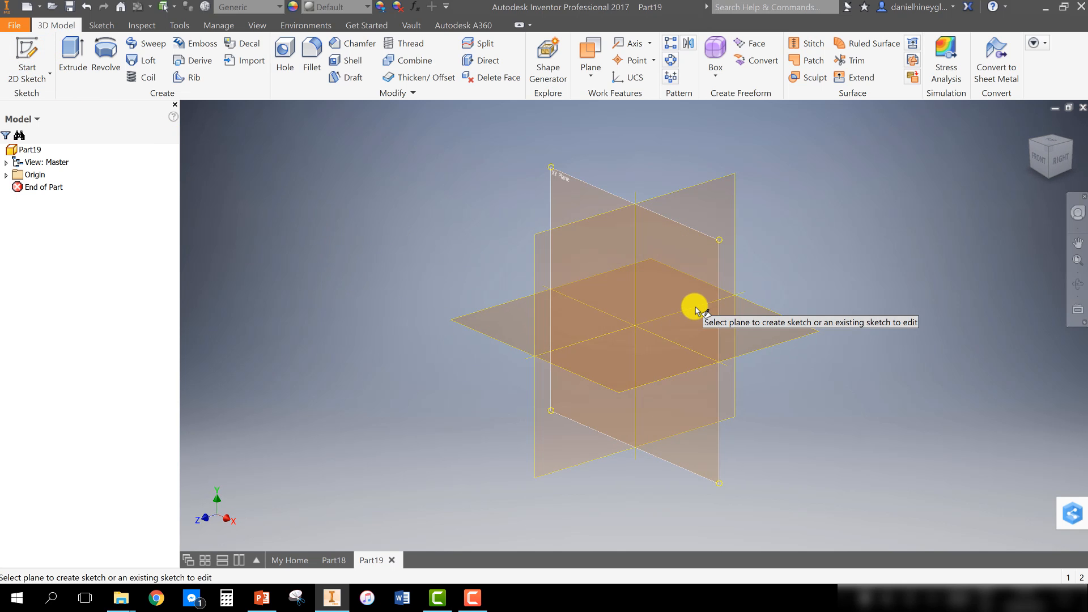
left_click(696, 310)
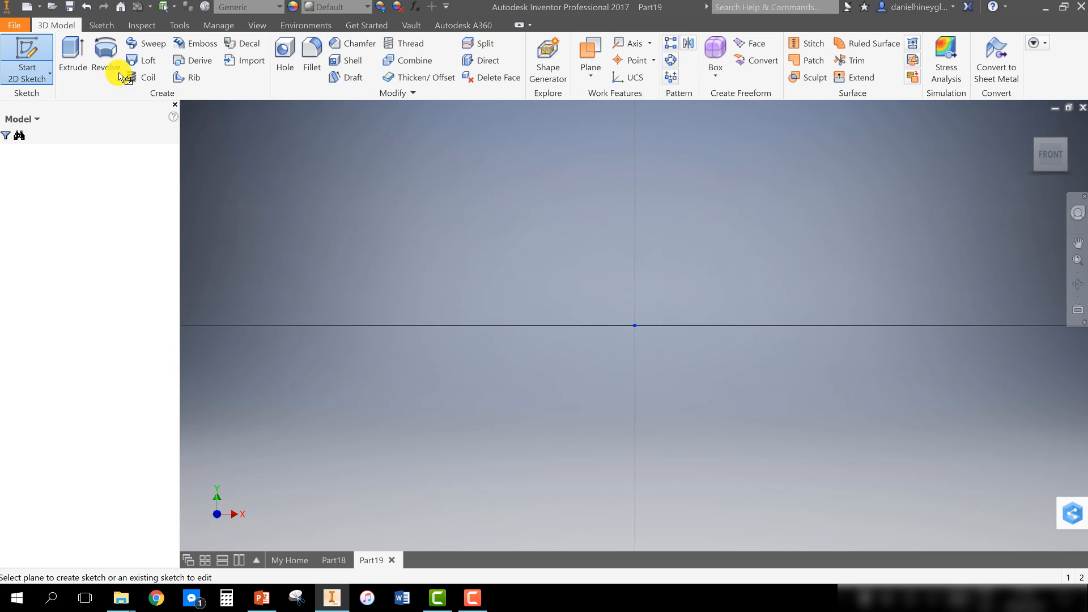
Step: Draw a rectangle centred on the origin, 600 mm wide and 800 mm high, and finish the sketch
left_click(177, 50)
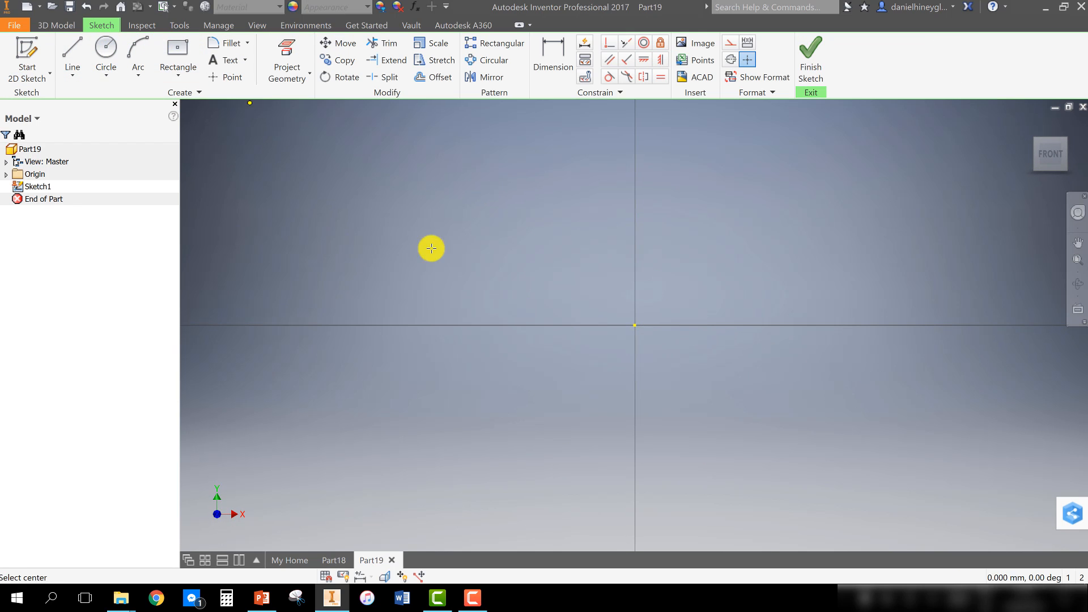
left_click(634, 324)
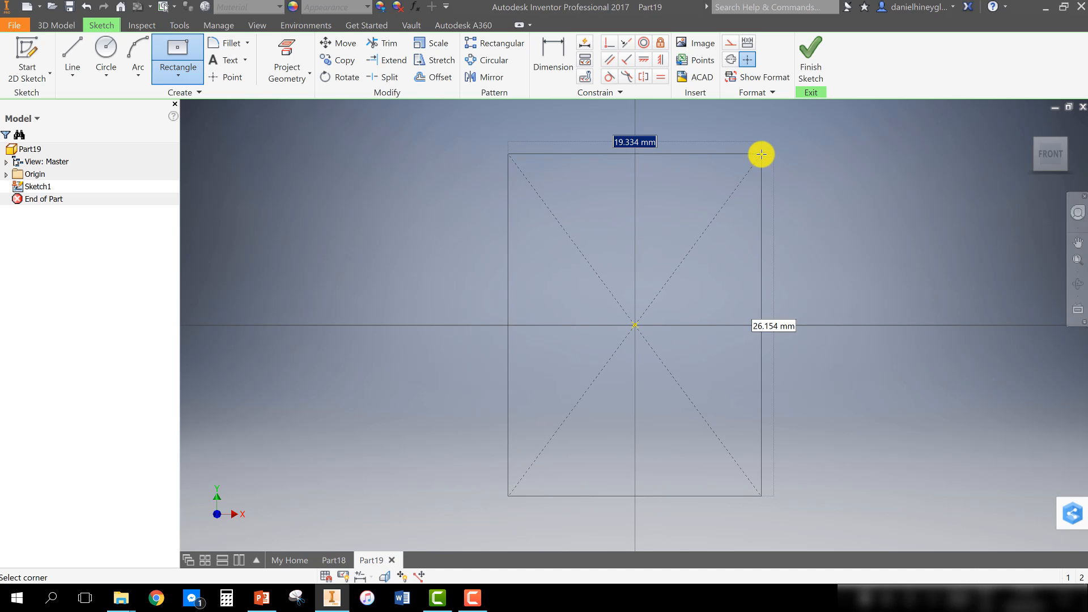
scroll(762, 154, "up", 6)
middle_click_drag(762, 154, 487, 350)
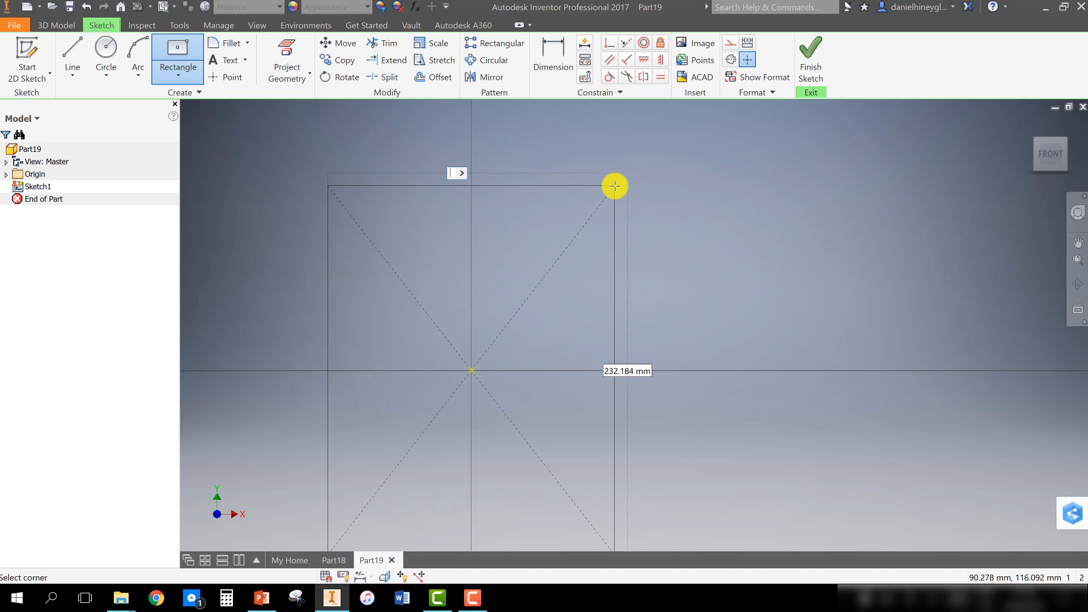
type("600")
key("Tab")
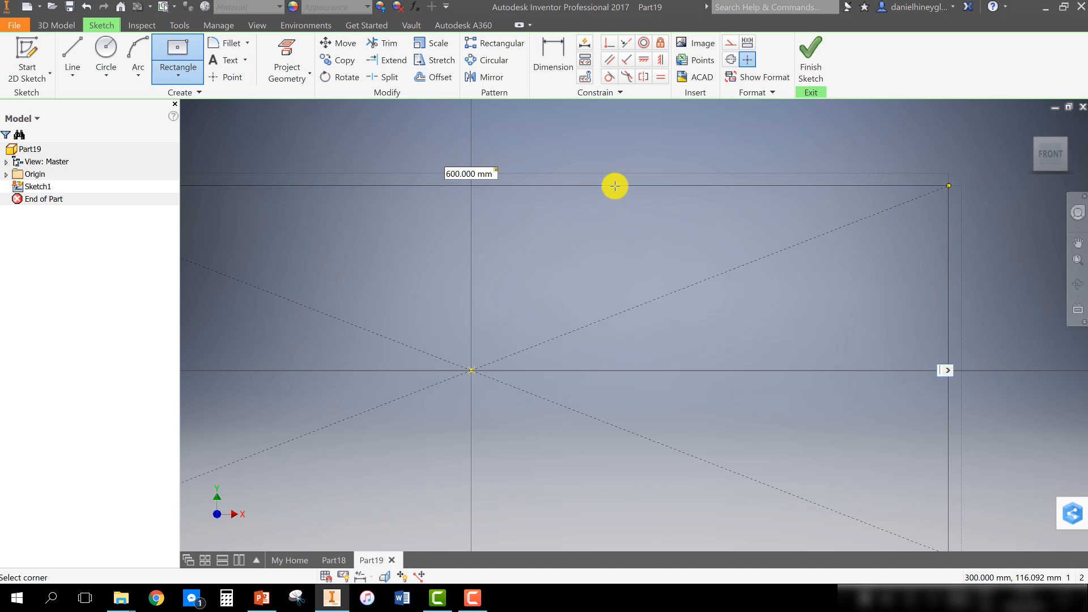
left_click(615, 186)
scroll(618, 182, "up", 2)
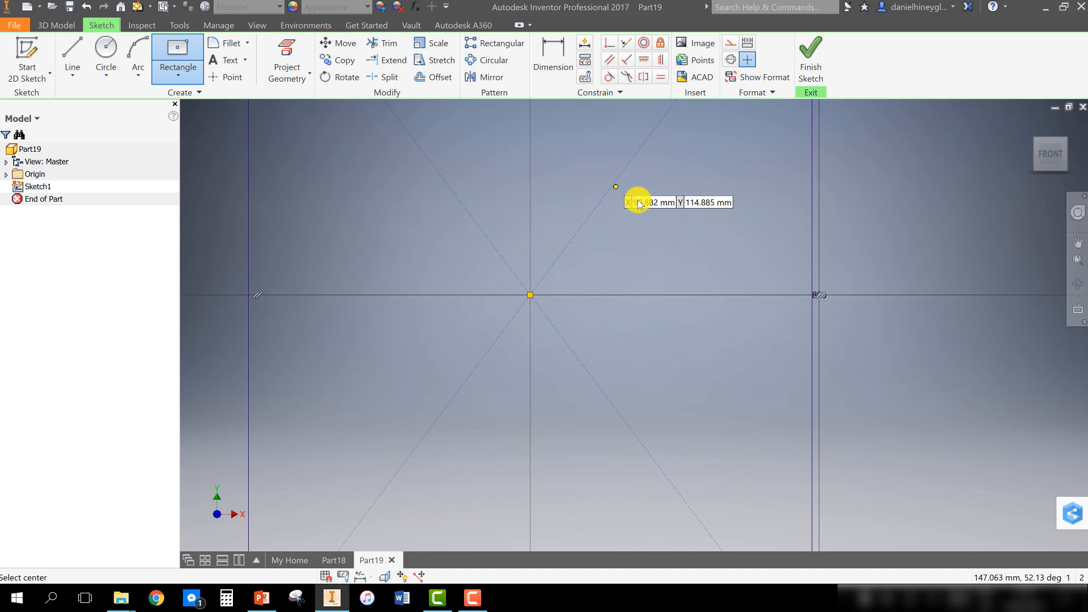
scroll(565, 265, "up", 5)
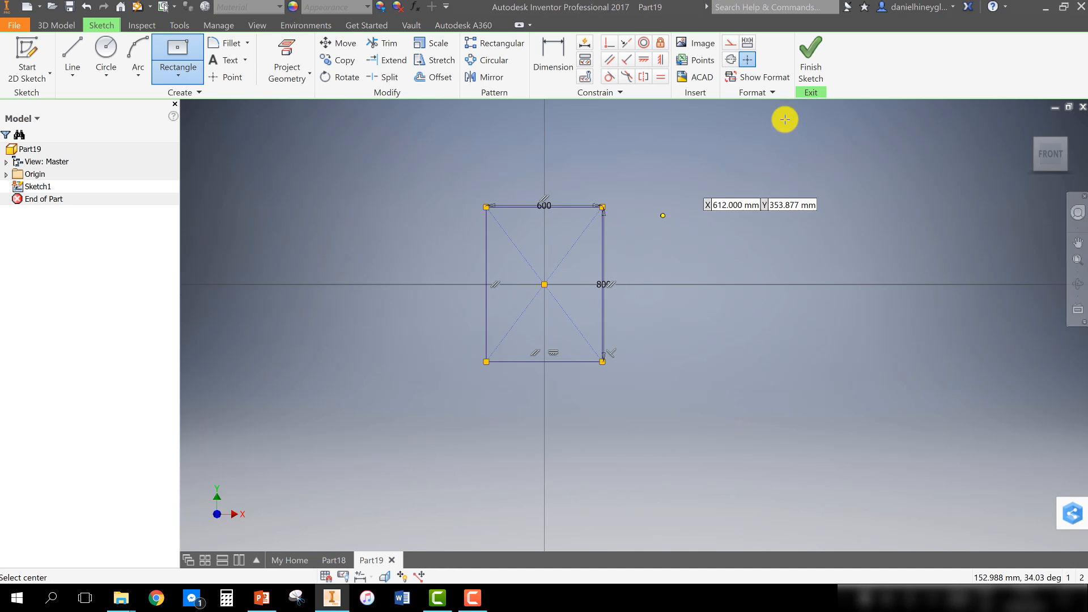
left_click(828, 56)
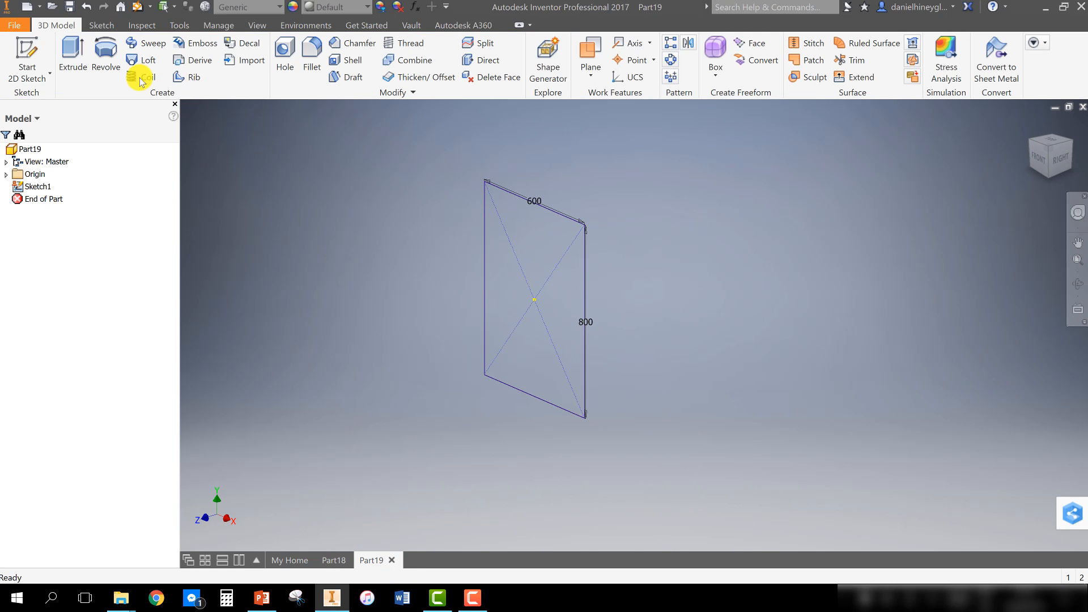
Step: Extrude the rectangle 20 mm to form the door panel
left_click(86, 57)
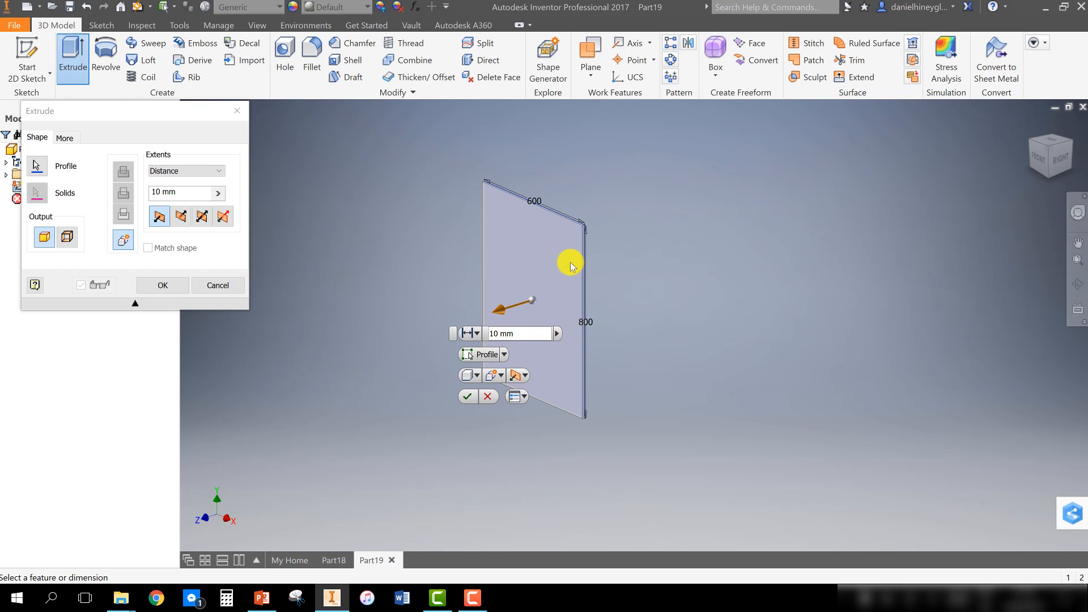
double_click(525, 334)
type("20")
key("Return")
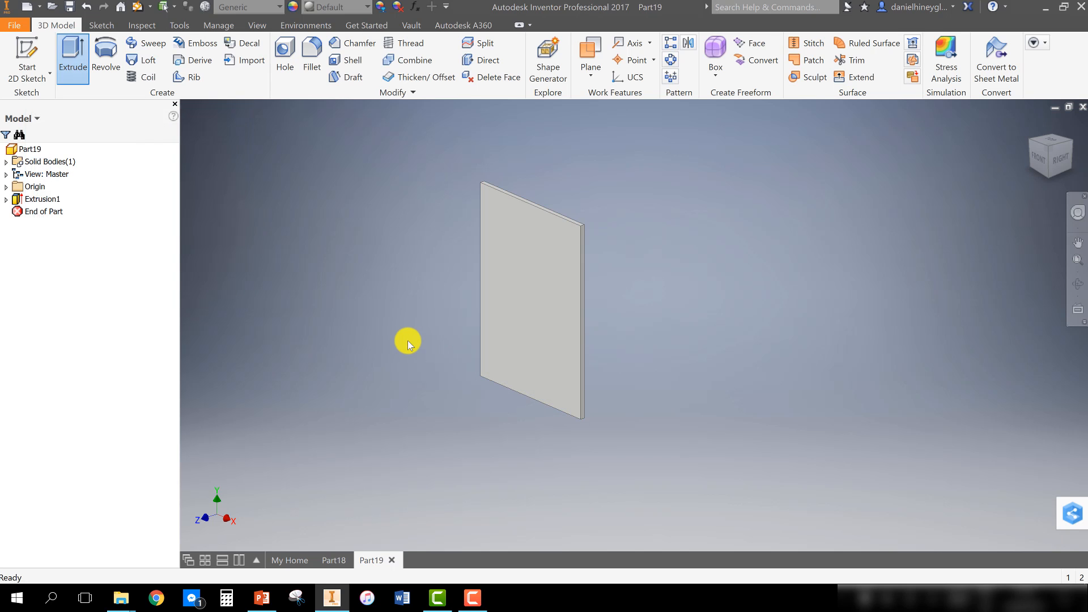
Step: Insert the Hinge_iFeature file from the iFeature Videos folder inside Major Project Tutorials on the desktop
left_click(522, 306)
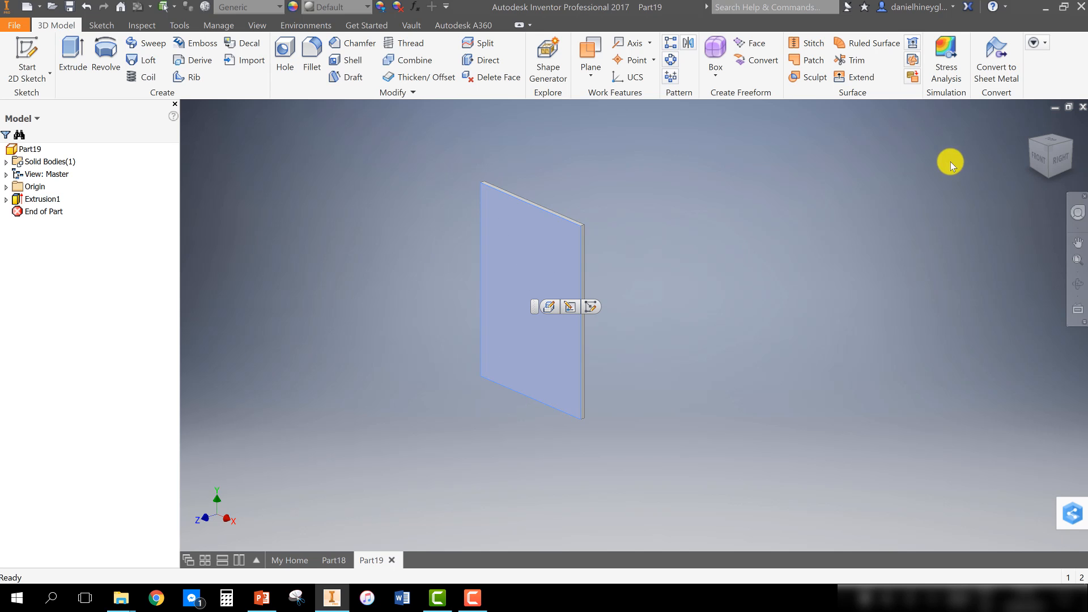
key("Escape")
left_click(1073, 158)
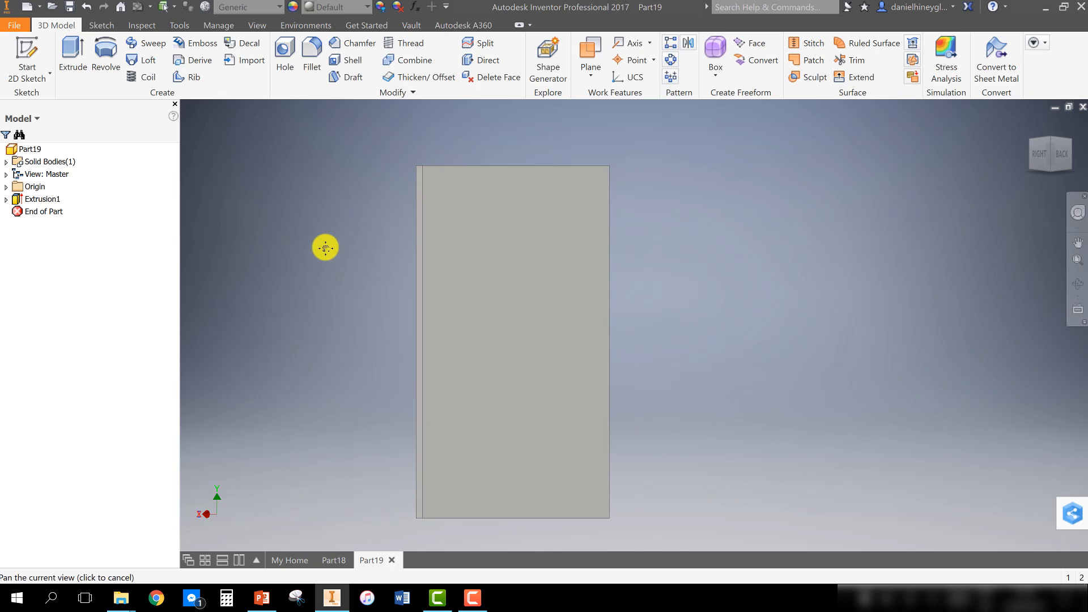
left_click(218, 26)
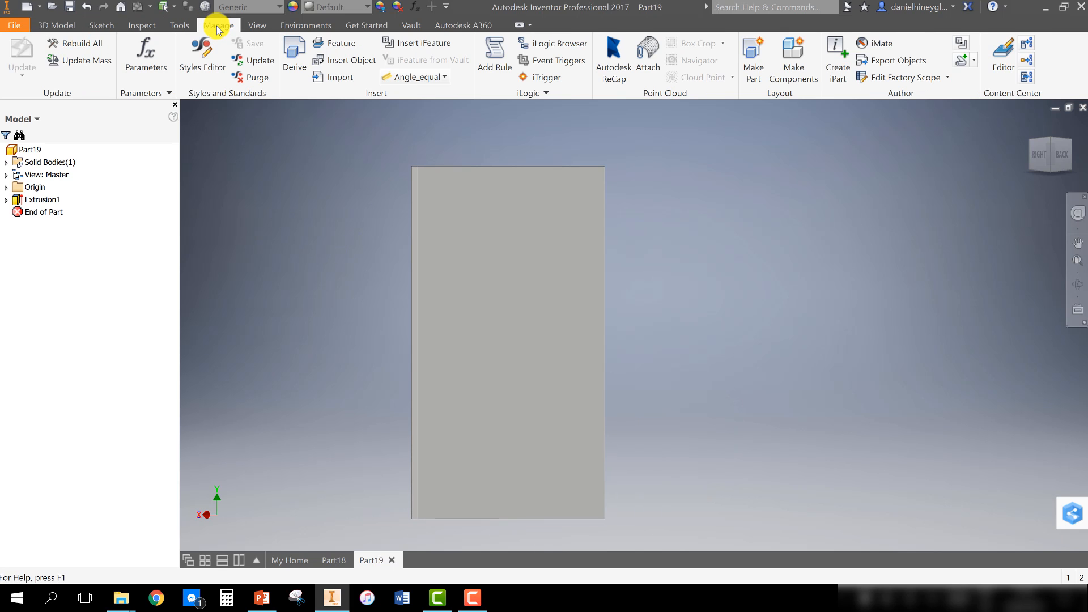
left_click(405, 45)
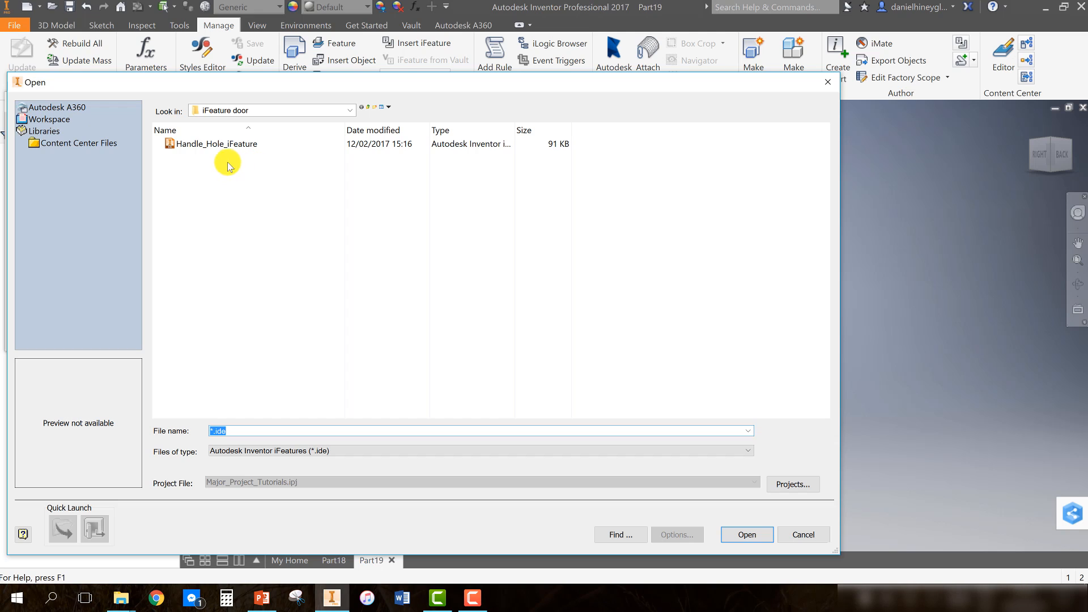
left_click(351, 112)
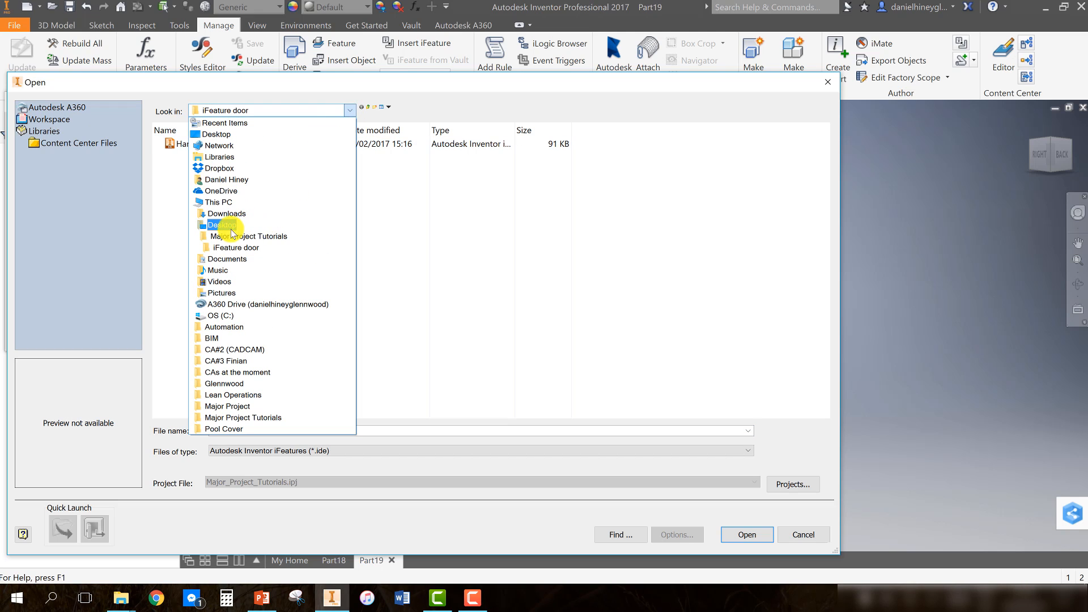
left_click(224, 224)
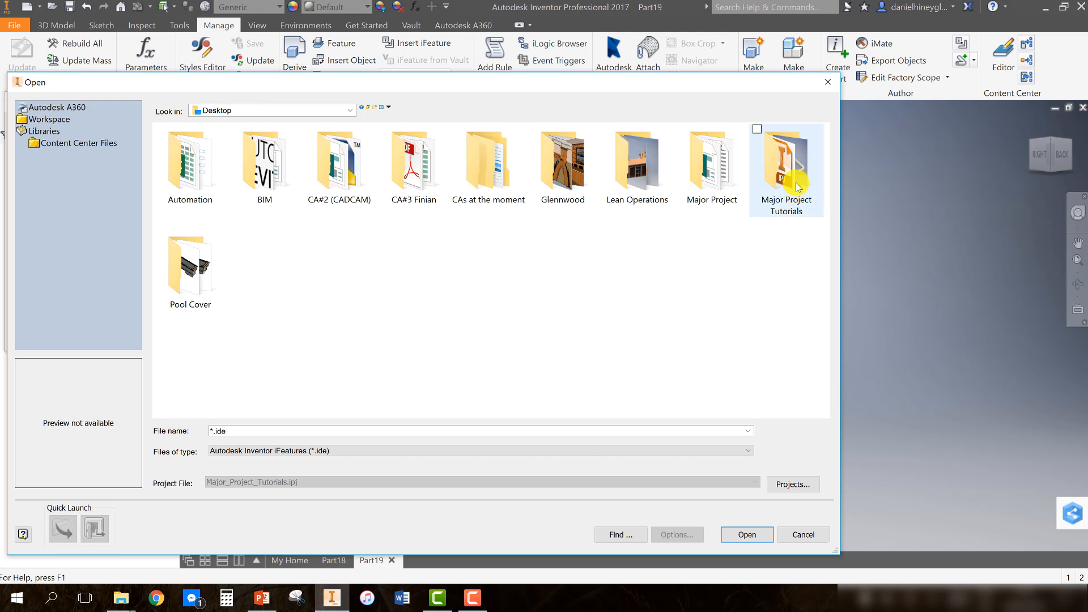
double_click(778, 187)
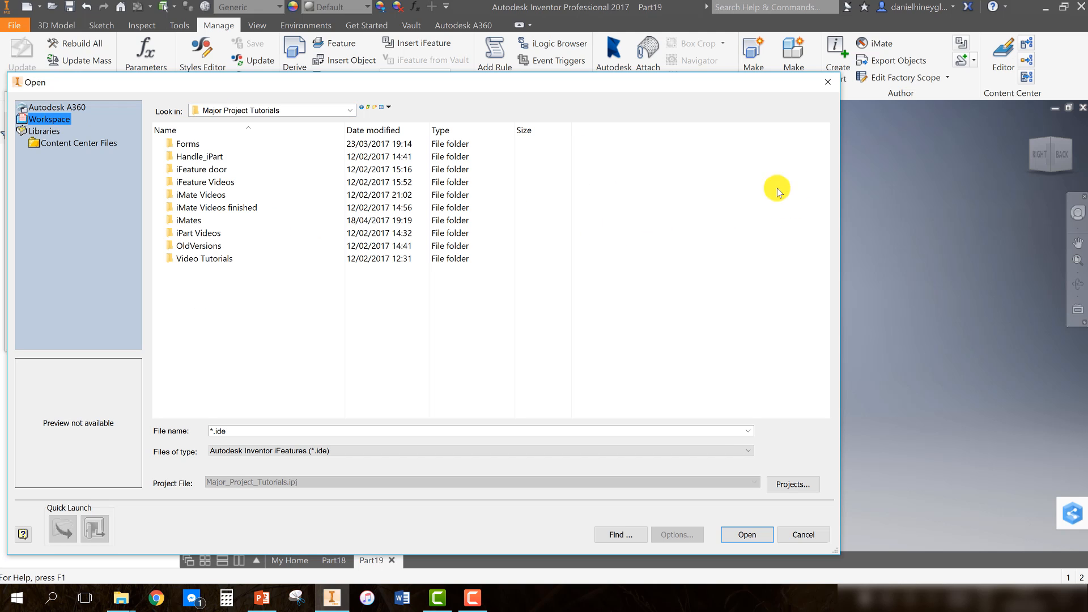
double_click(213, 184)
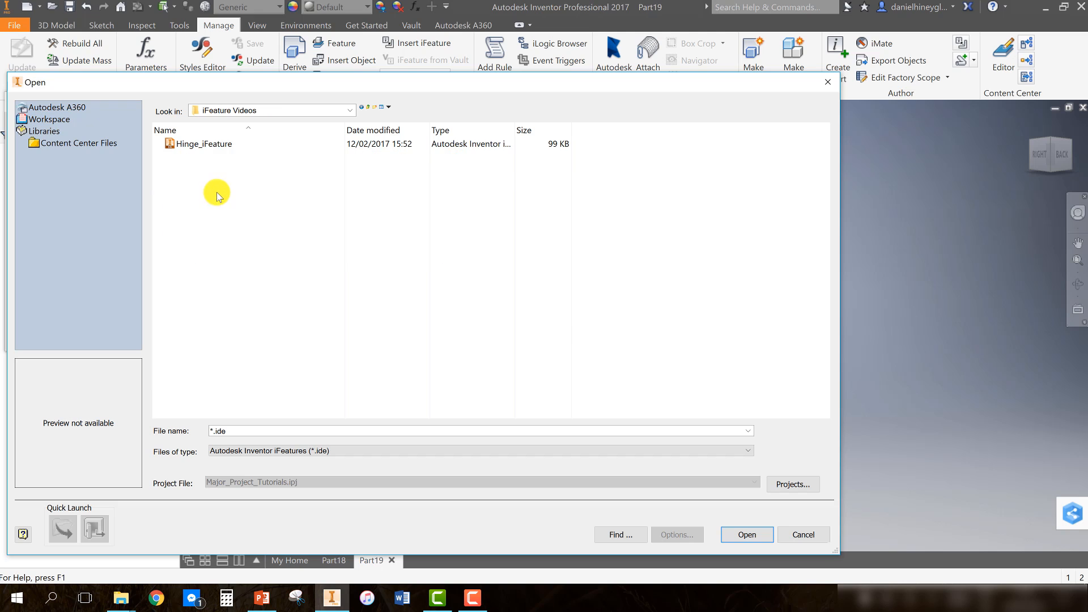
left_click(207, 145)
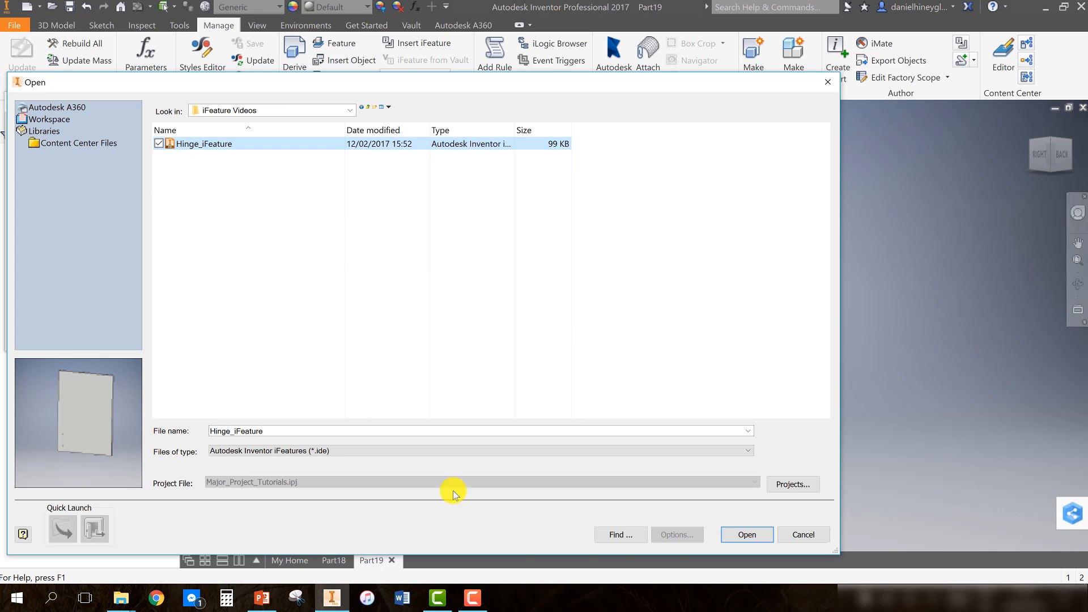
left_click(737, 533)
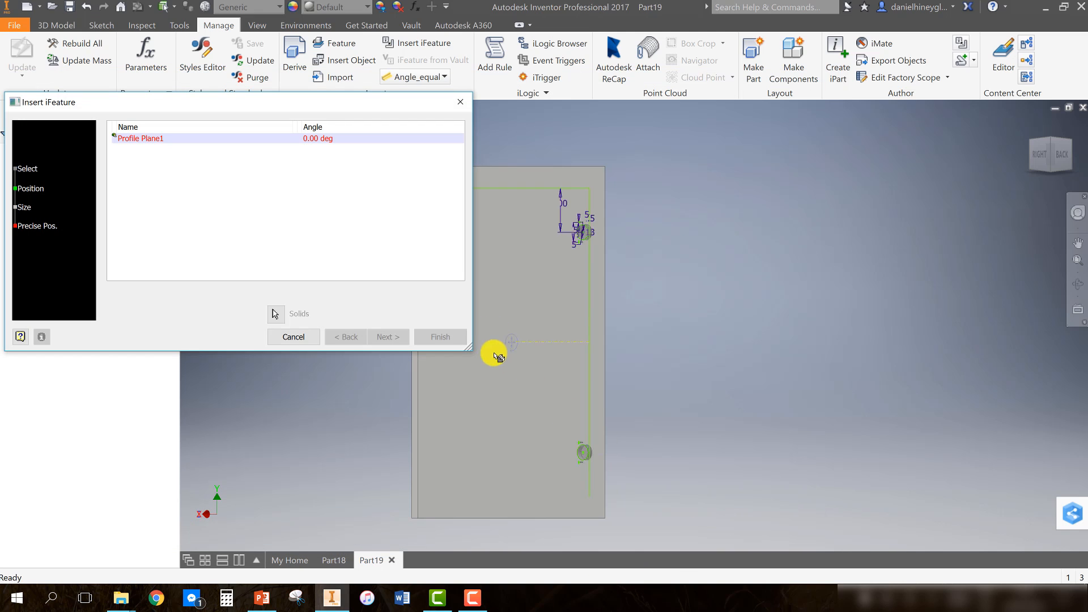
Step: Place the iFeature's profile plane on the back face of the door and continue to the size settings
middle_click_drag(535, 262, 712, 260)
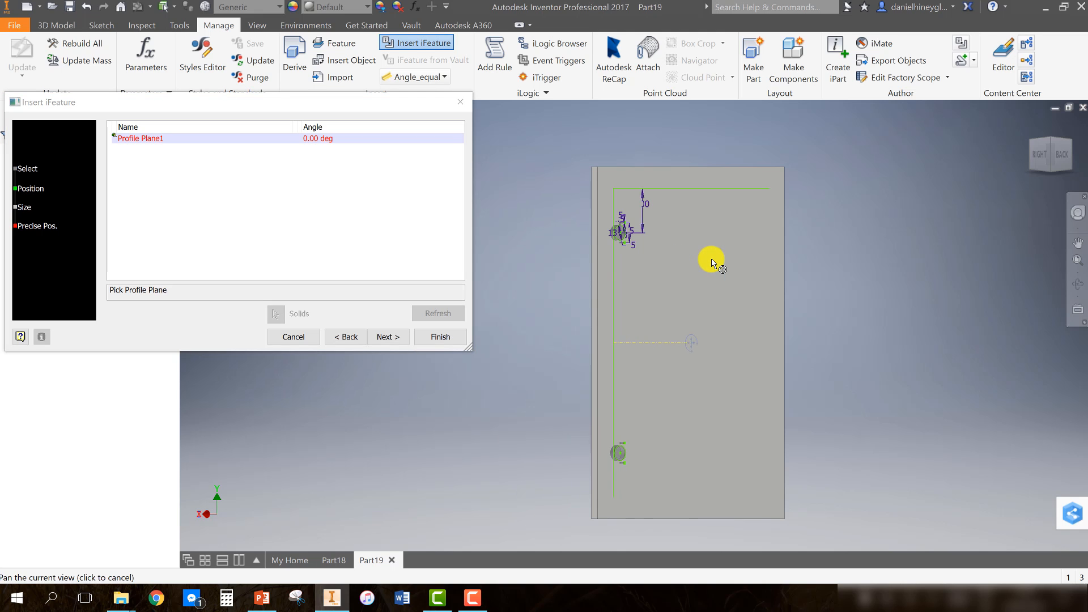
middle_click_drag(657, 326, 612, 311, "shift")
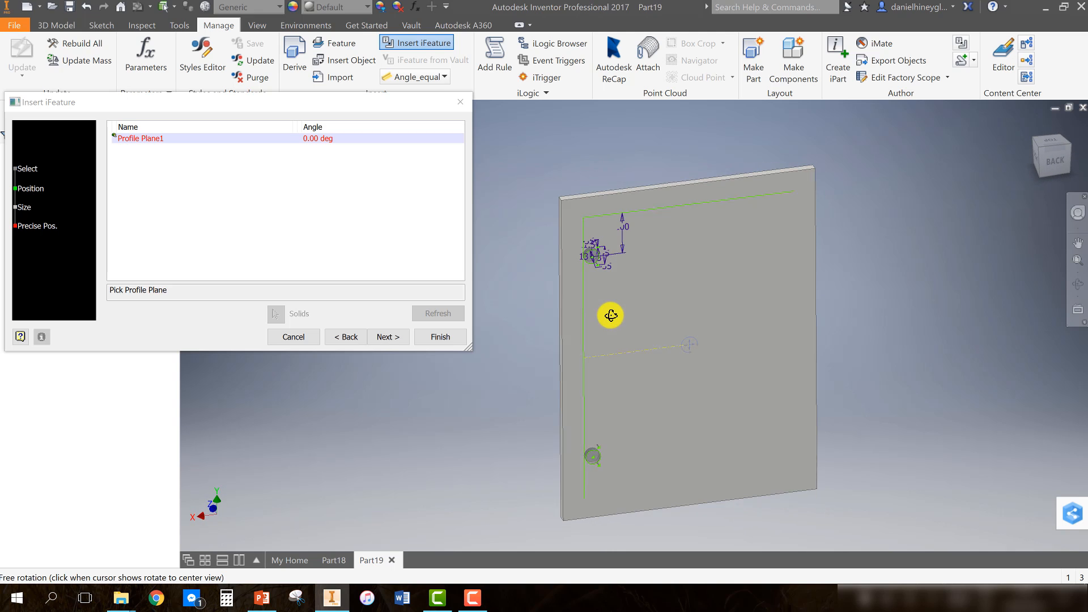
left_click(697, 282)
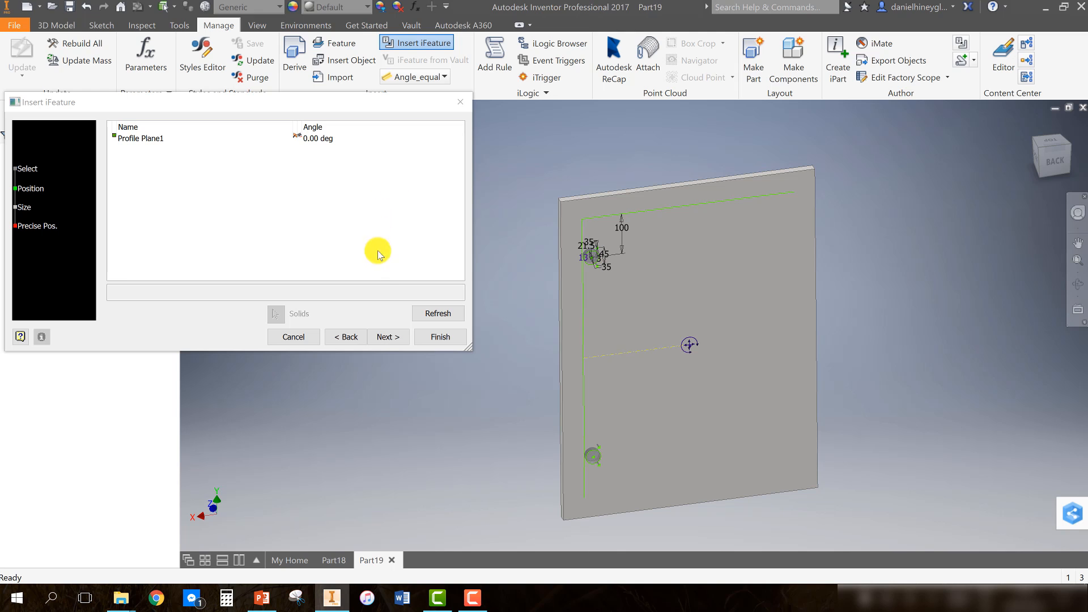
left_click(385, 337)
Step: Set the iFeature's Hinge_Offset to 120 mm
left_click(219, 138)
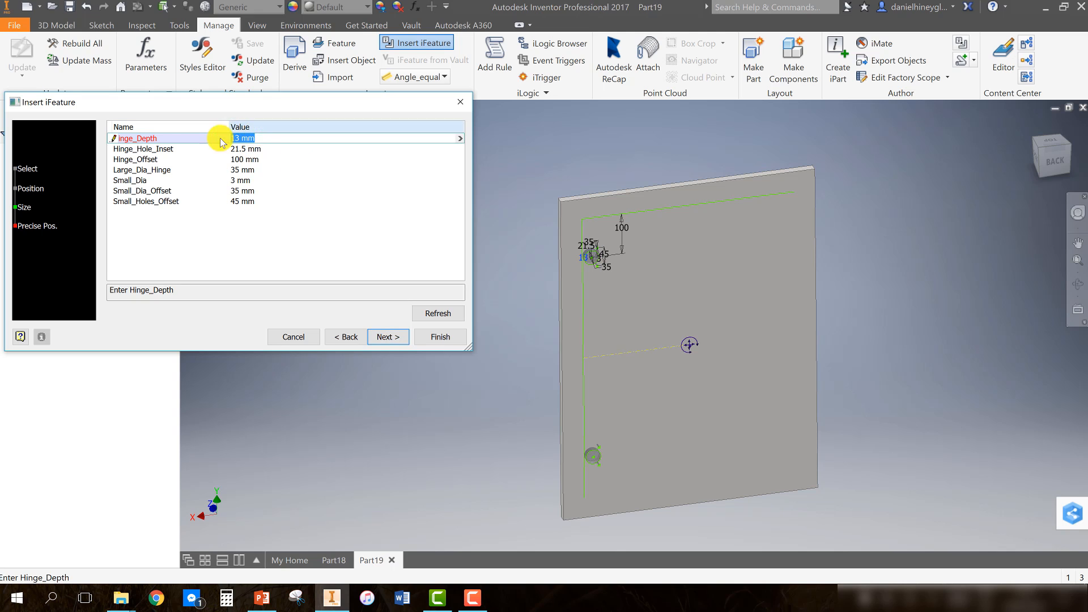
left_click_drag(243, 127, 294, 126)
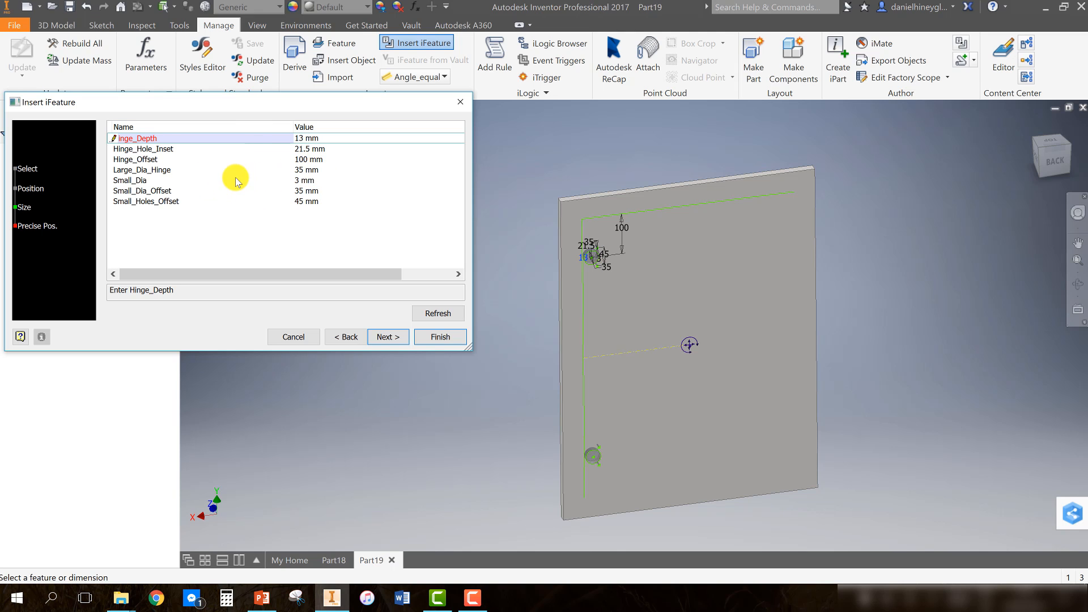
left_click(323, 160)
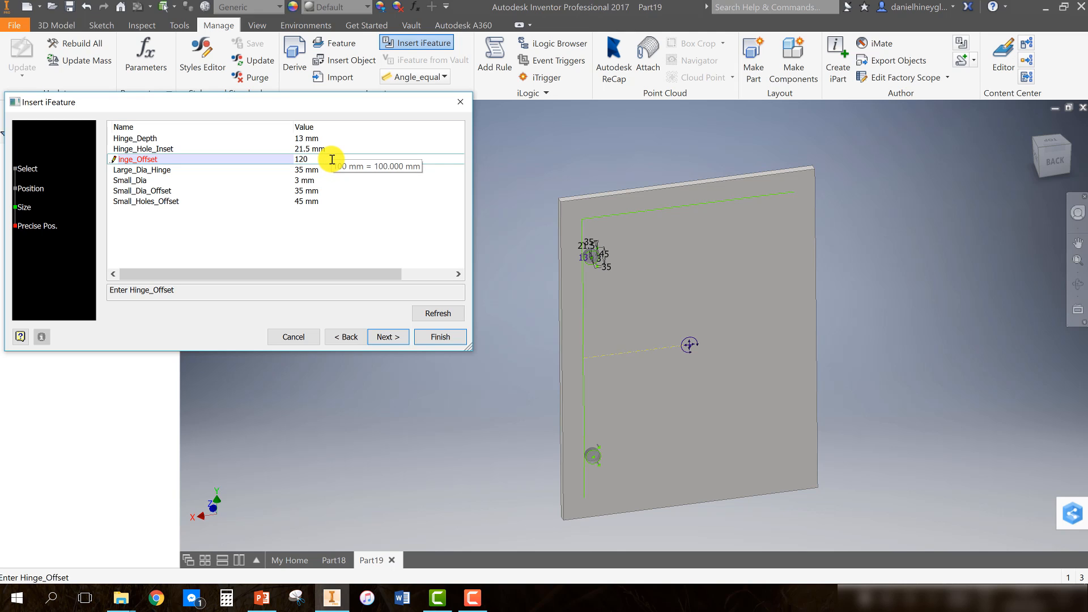
type("120")
key("Return")
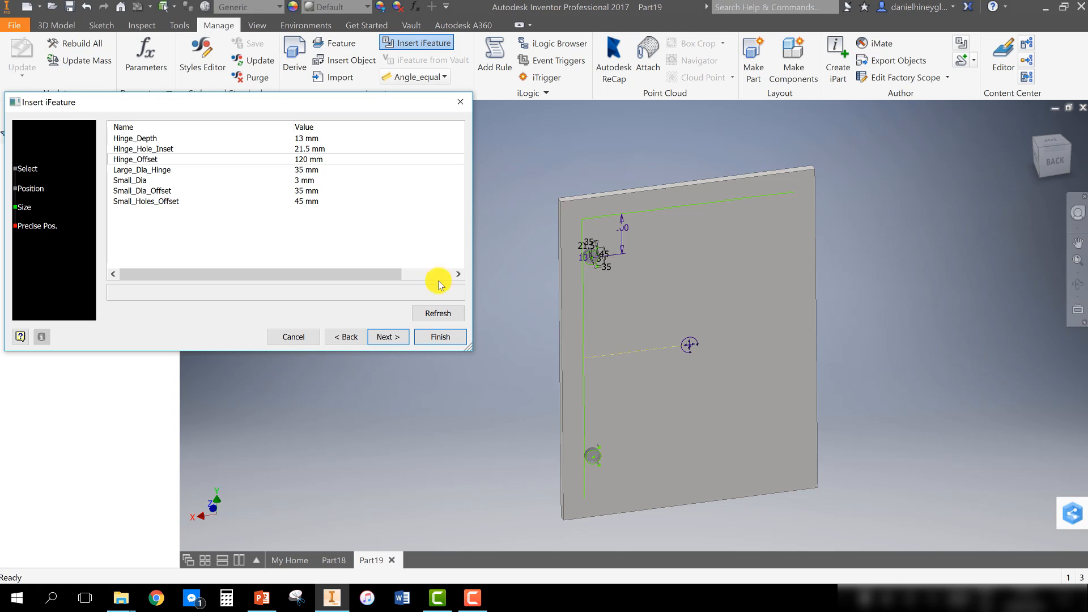
Step: Choose Activate Sketch Edit Immediately for the precise positioning and finish inserting the iFeature
left_click(388, 337)
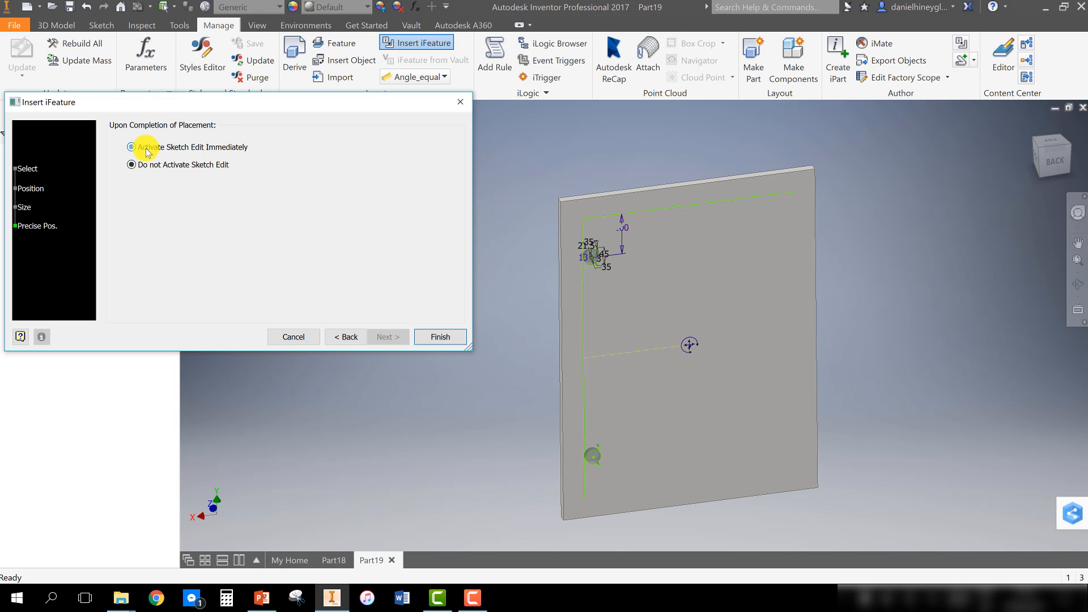
left_click(147, 151)
left_click(434, 337)
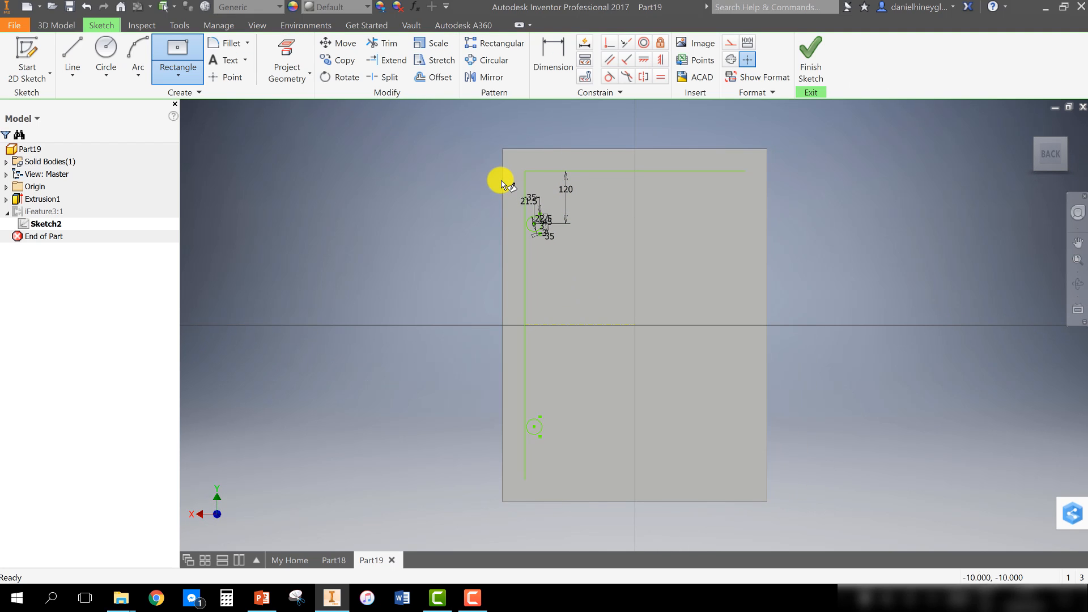
left_click(548, 69)
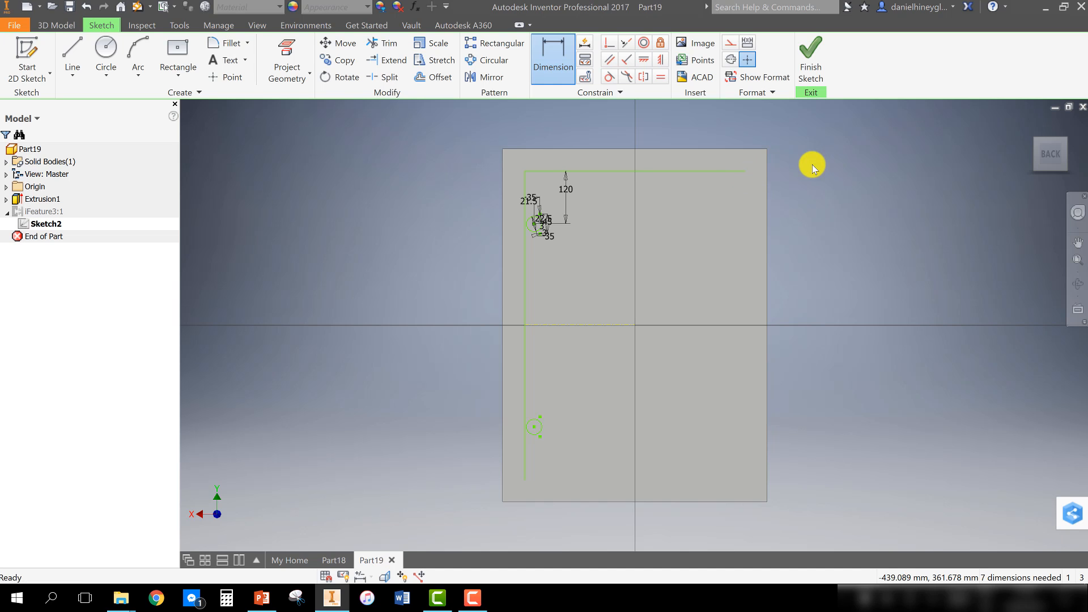
middle_click_drag(767, 194, 692, 186)
key("Escape")
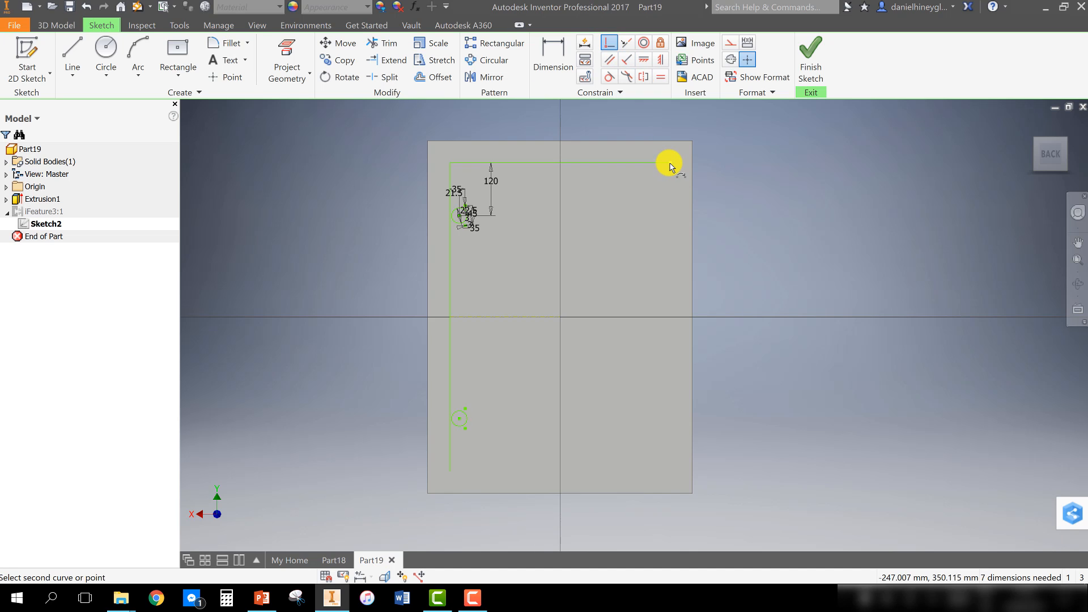
Step: Constrain both ends of the sketch's upper horizontal line coincident with the door's two top corners
left_click(693, 141)
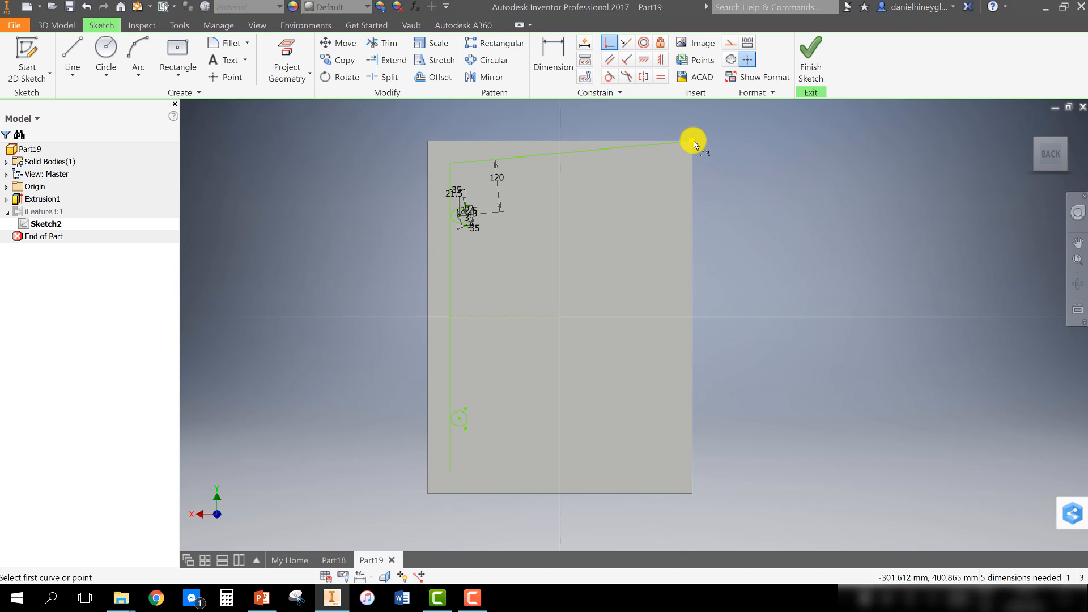
left_click(450, 164)
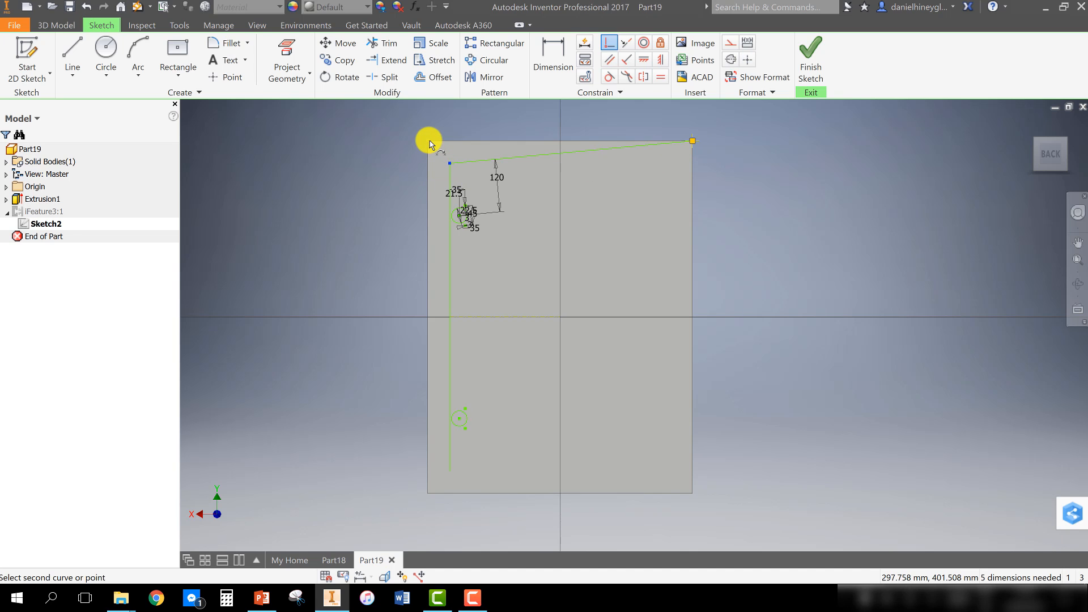
left_click(428, 141)
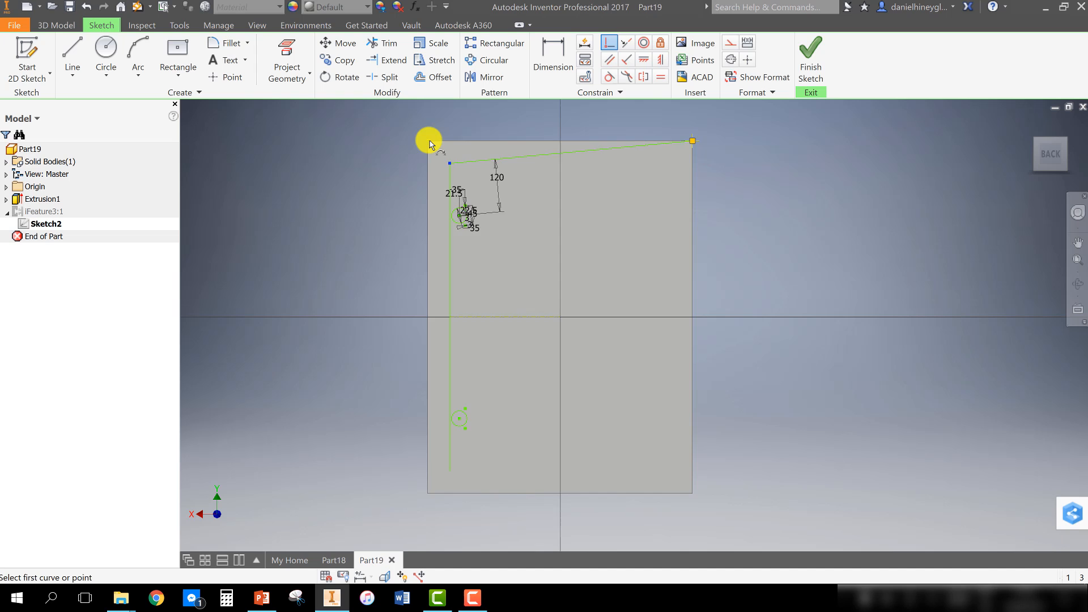
Step: Pull the lower end of the sketch's vertical hinge line outward and below the door's bottom corner
left_click(429, 497)
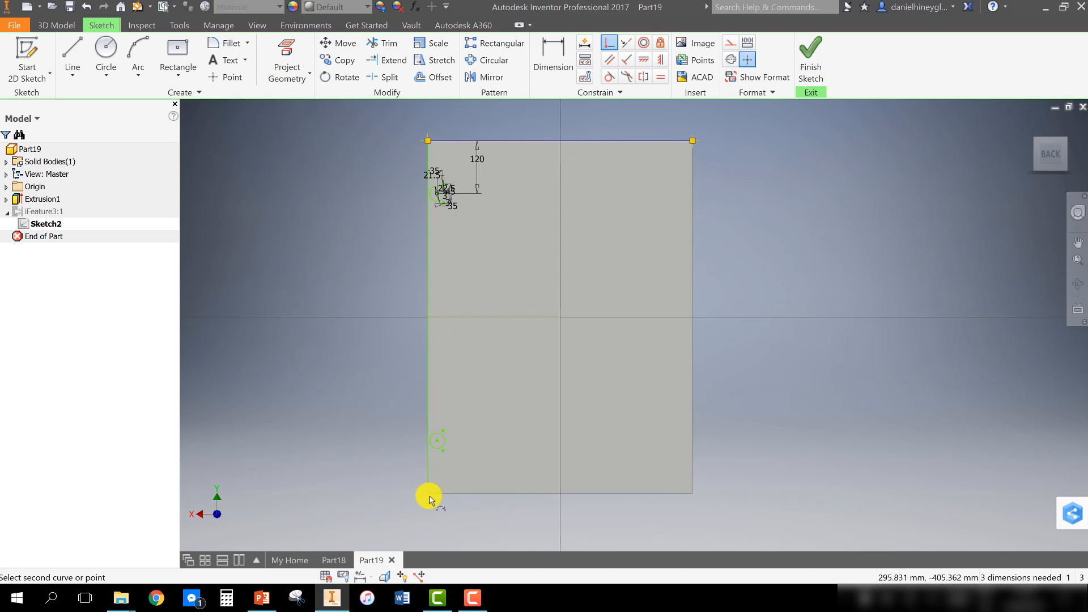
key("Escape")
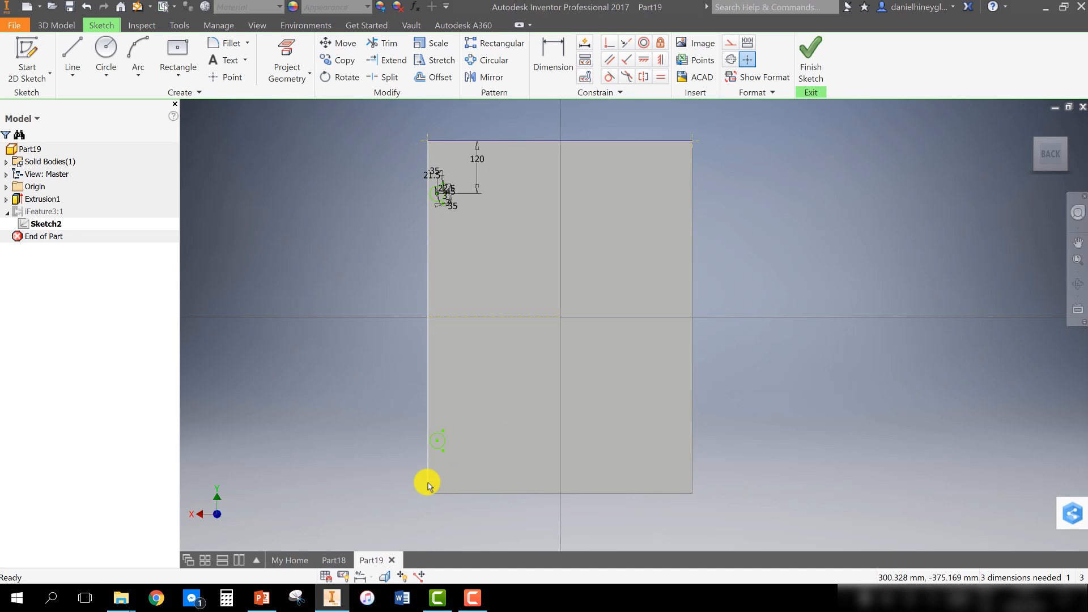
left_click(428, 484)
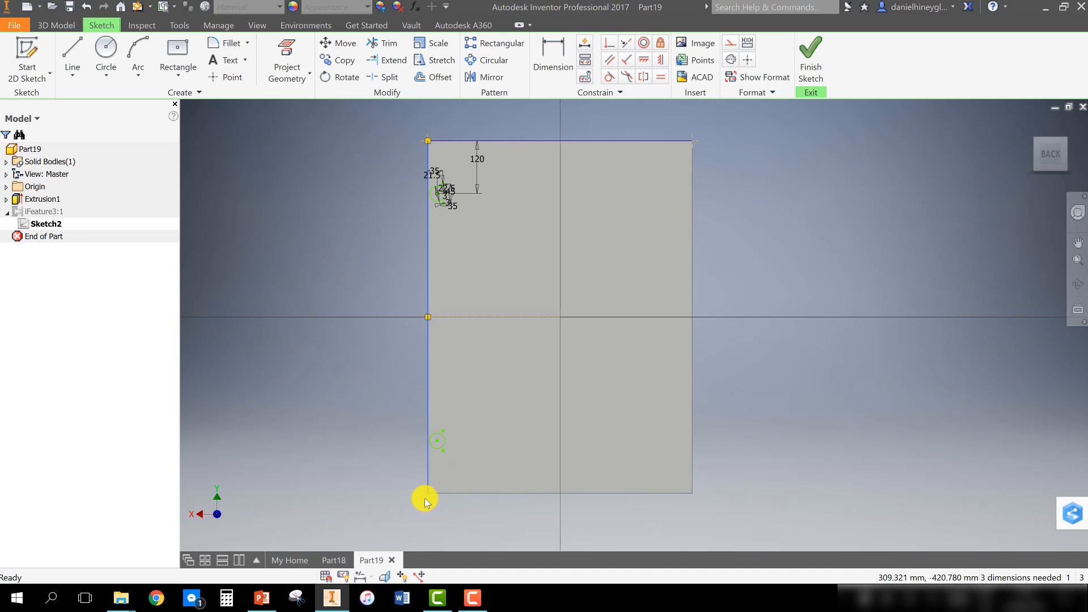
middle_click_drag(487, 411, 544, 265)
left_click(527, 301)
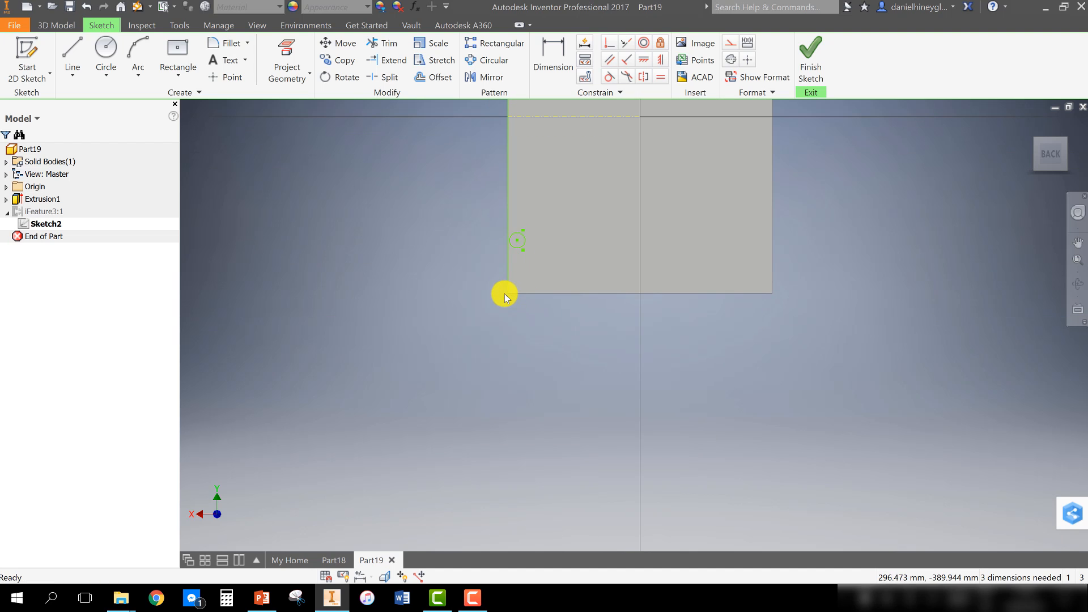
mouse_move(508, 294)
left_mouse_down()
mouse_move(505, 369)
mouse_move(484, 384)
mouse_move(468, 375)
left_mouse_up()
mouse_move(584, 326)
middle_mouse_down()
mouse_move(548, 390)
mouse_move(512, 343)
middle_mouse_up()
scroll(548, 390, "up", 7)
scroll(549, 374, "down", 6)
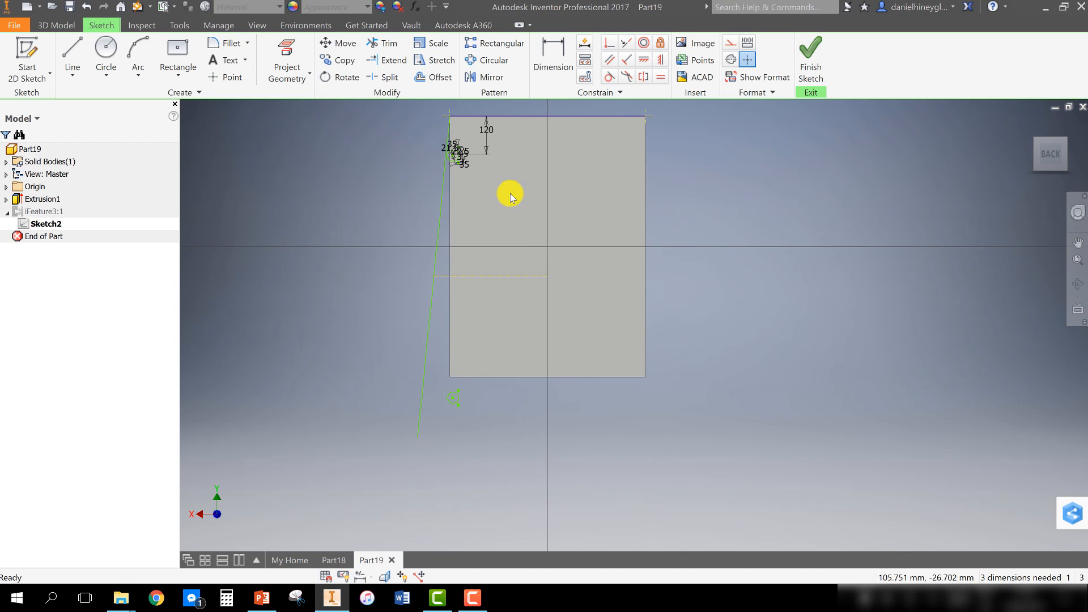
Step: Constrain the lower end of the vertical hinge line coincident with the door's bottom corner on the hinge side
left_click(490, 131)
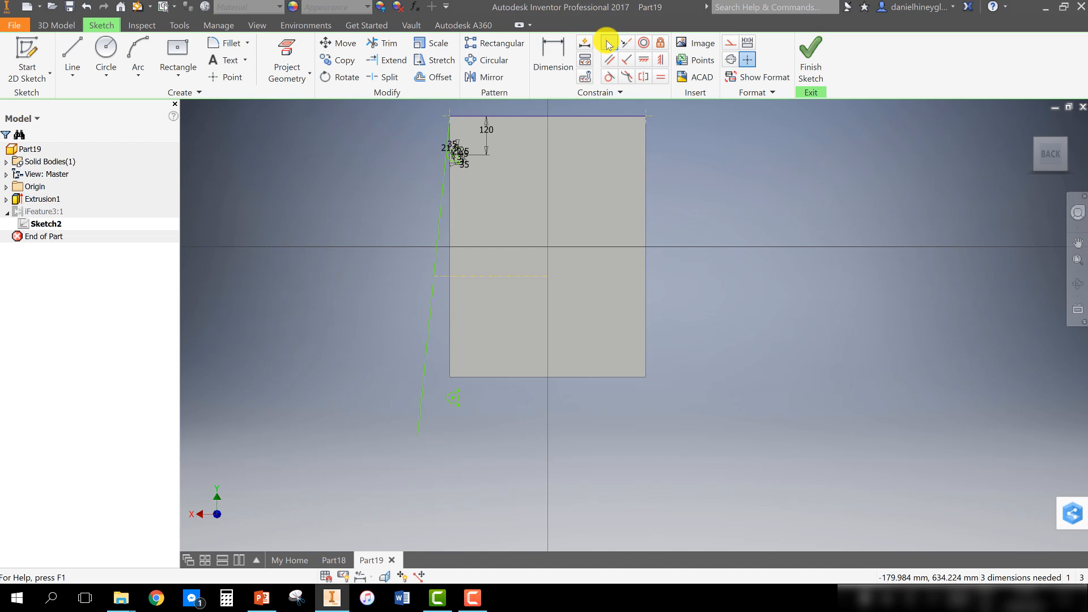
left_click(608, 44)
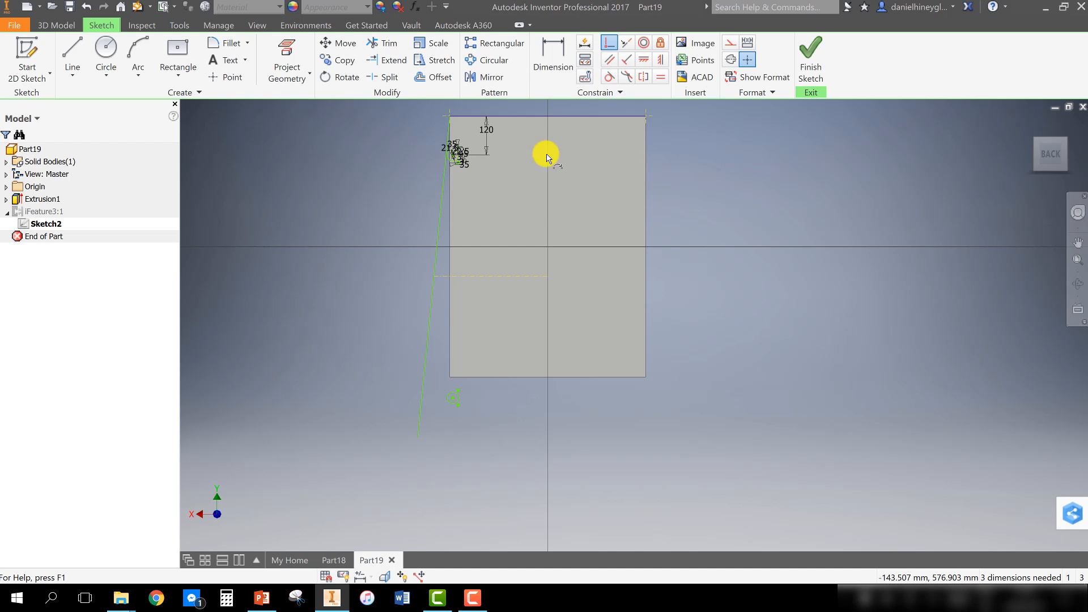
left_click(418, 437)
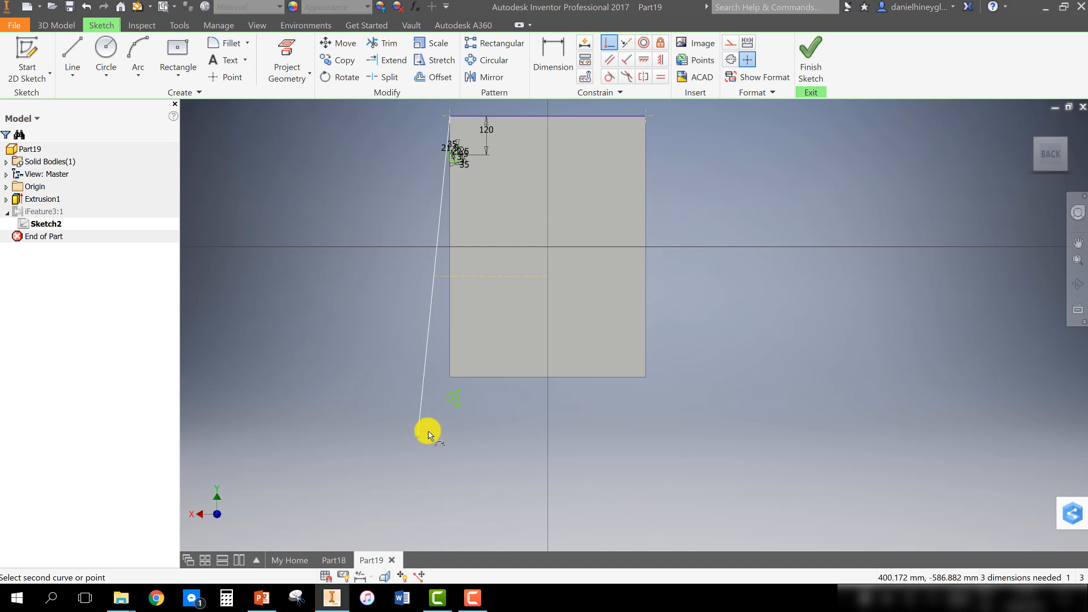
left_click(451, 377)
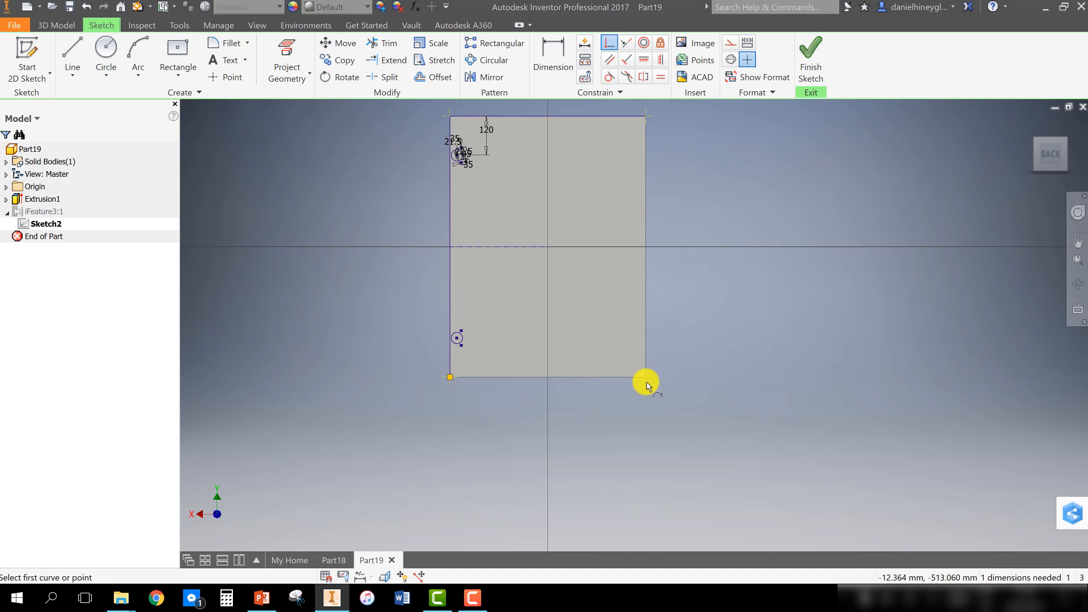
Step: Constrain the free end of the dashed horizontal centreline coincident with the midpoint of the door's edge opposite the hinges, and finish the sketch
middle_click_drag(648, 386, 580, 408)
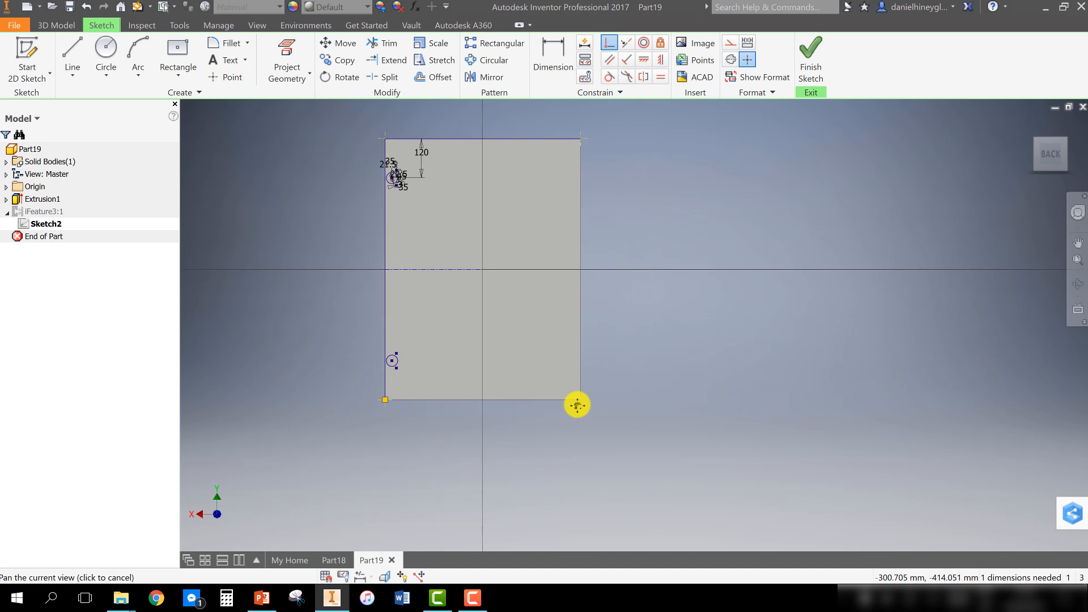
left_click(480, 271)
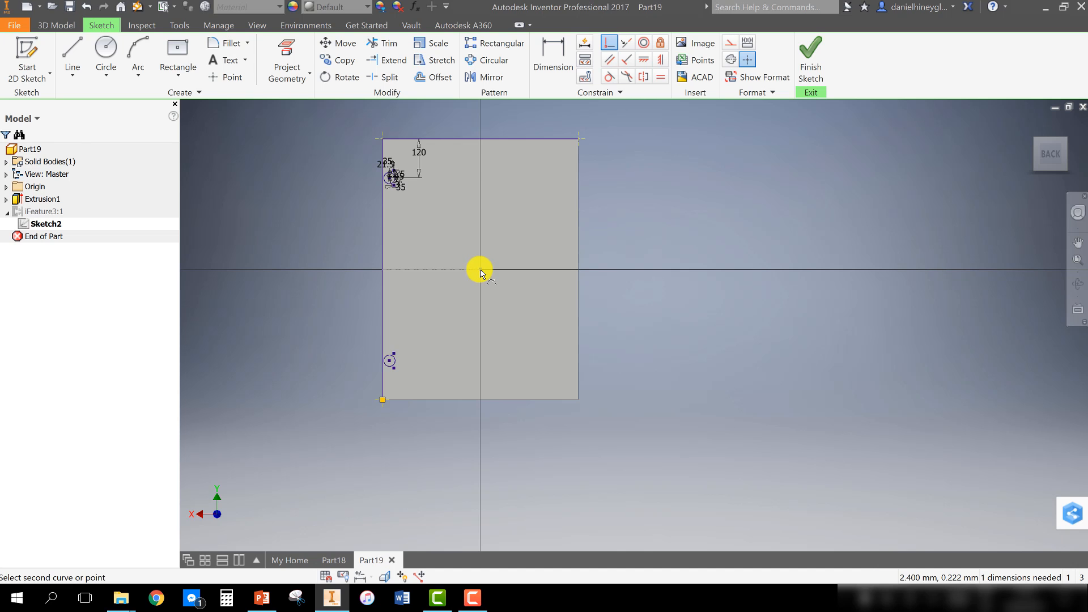
left_click(578, 271)
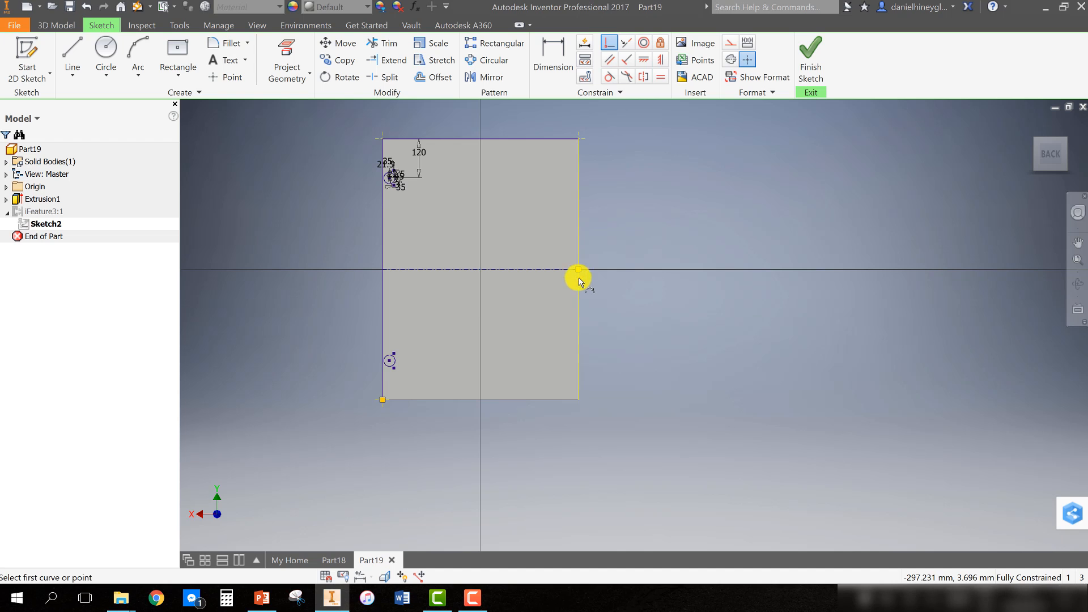
middle_click_drag(665, 160, 659, 209)
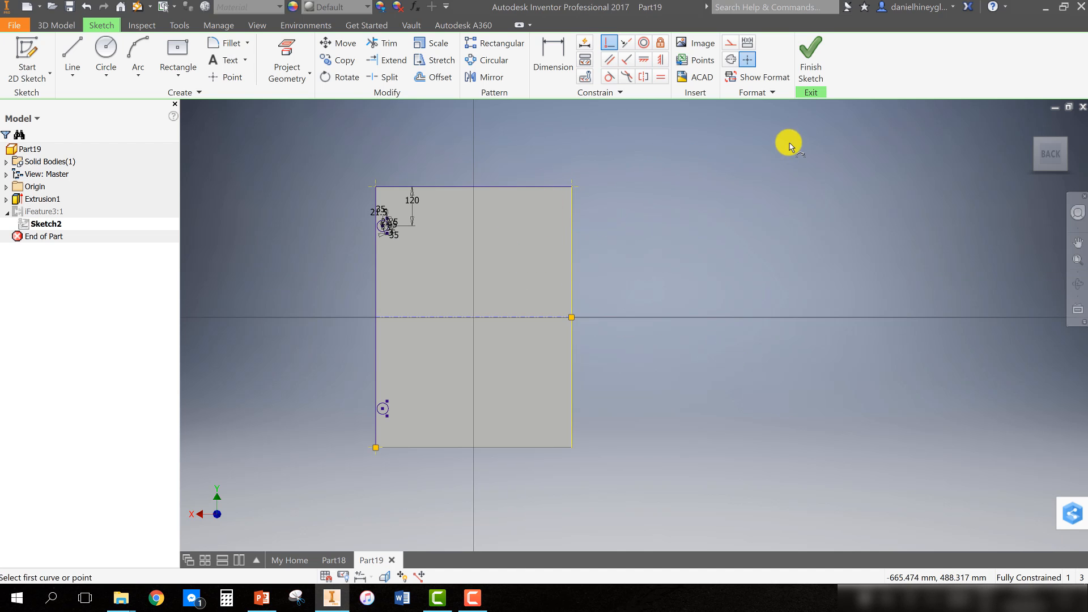
left_click(804, 67)
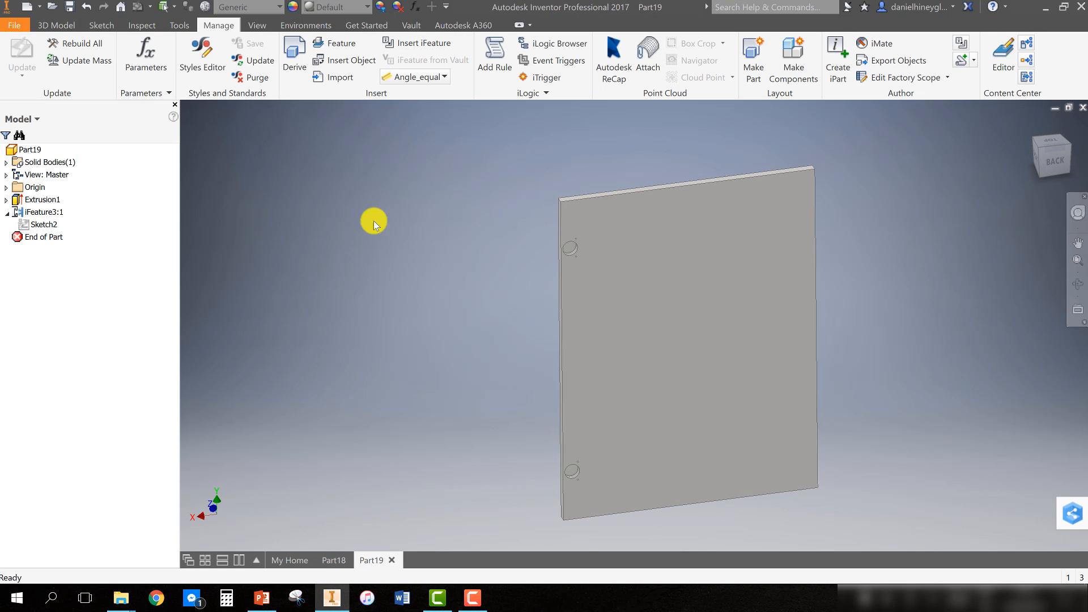
middle_click_drag(541, 325, 469, 270)
middle_click_drag(454, 330, 707, 280, "shift")
middle_click_drag(561, 271, 792, 250)
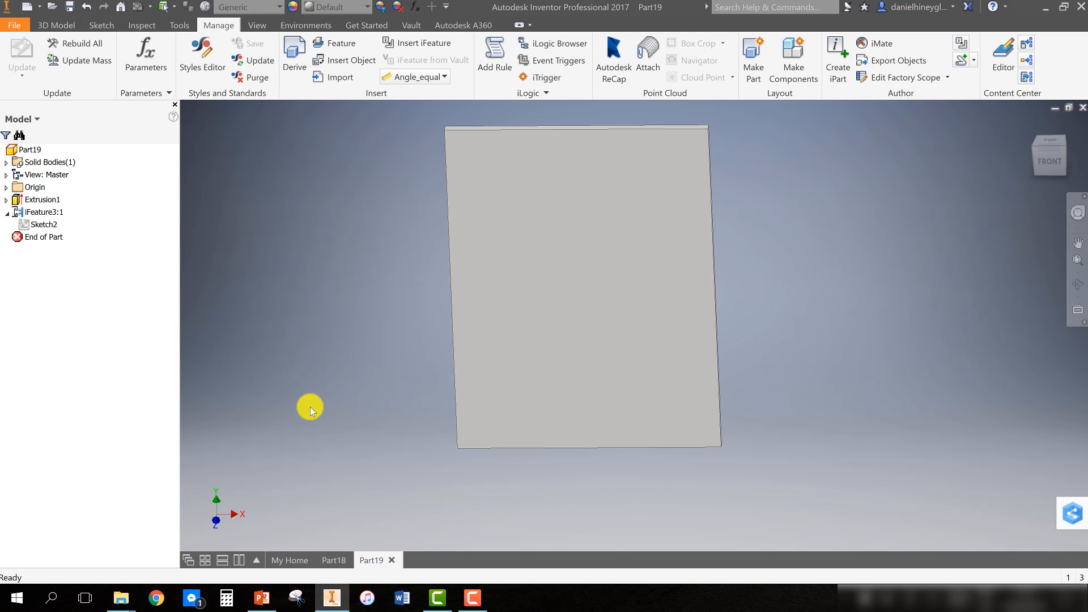
Step: In Part18, start extracting a standard iFeature from the Handle_Holes feature
left_click(336, 559)
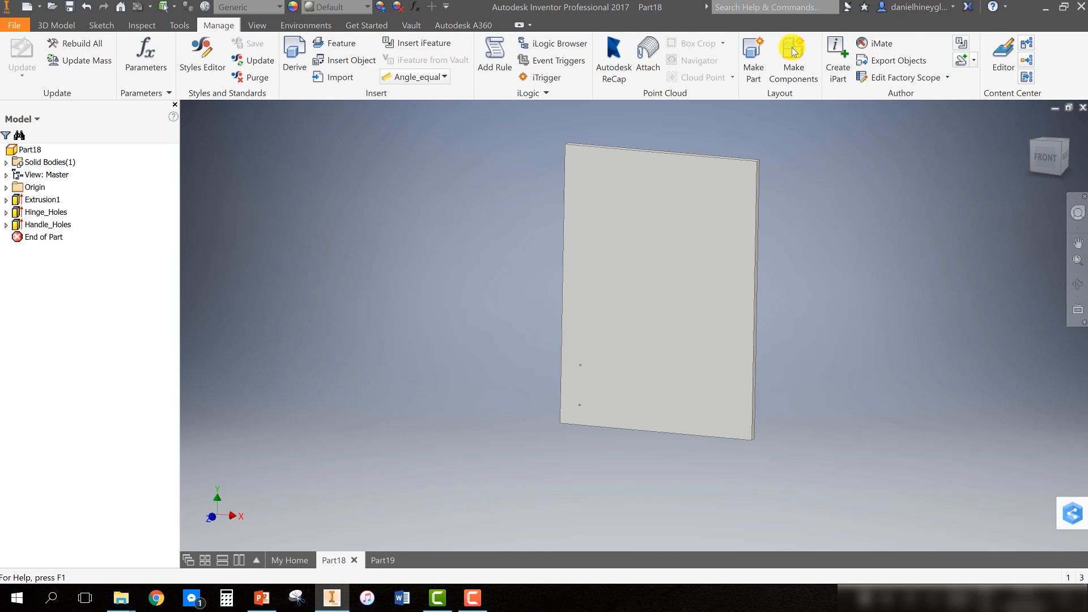
left_click(961, 42)
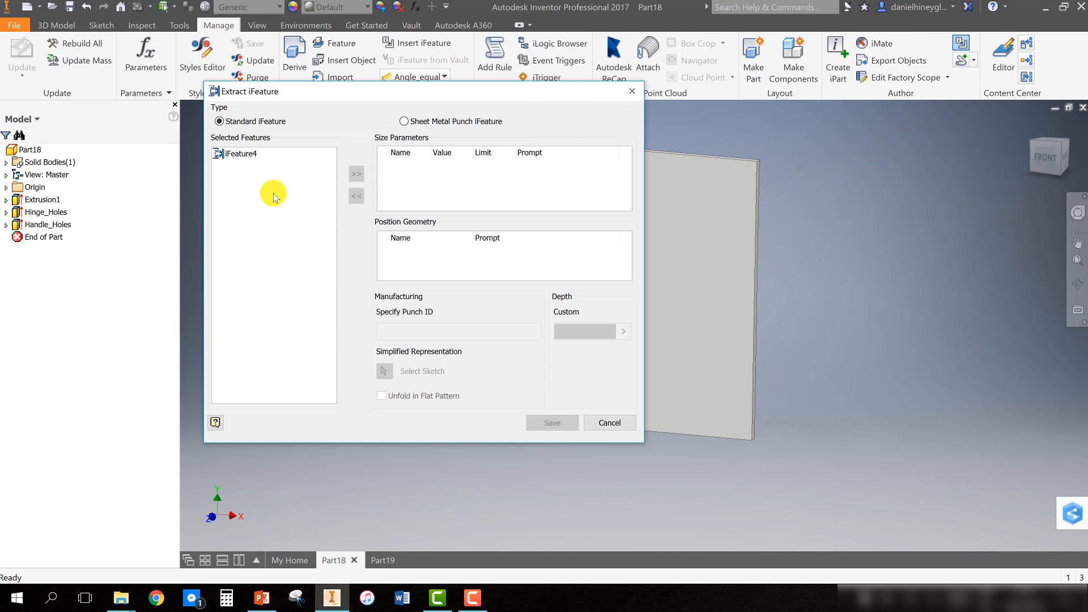
left_click(62, 225)
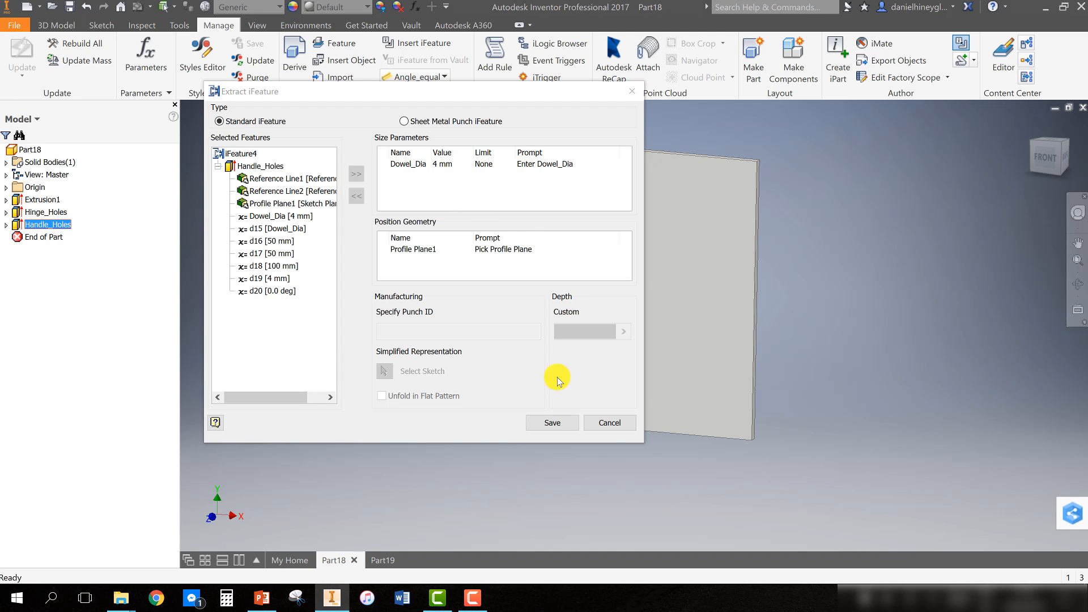
Step: Save the extracted iFeature as Handle_iFeature in the Desktop's Major Project Tutorials, iFeature Videos folder
left_click(553, 422)
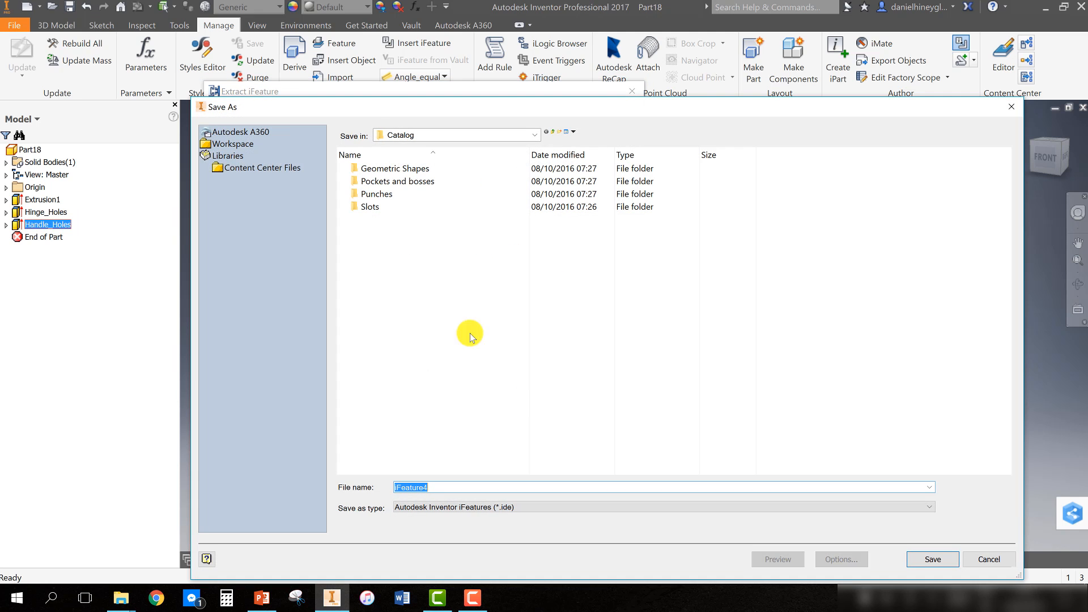
left_click(534, 135)
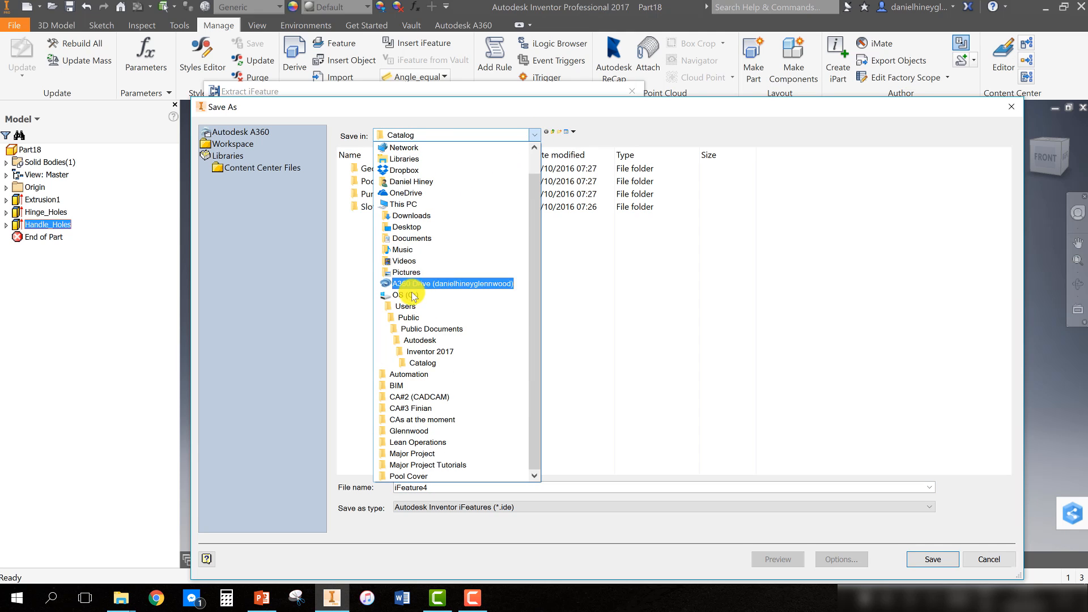
left_click(407, 227)
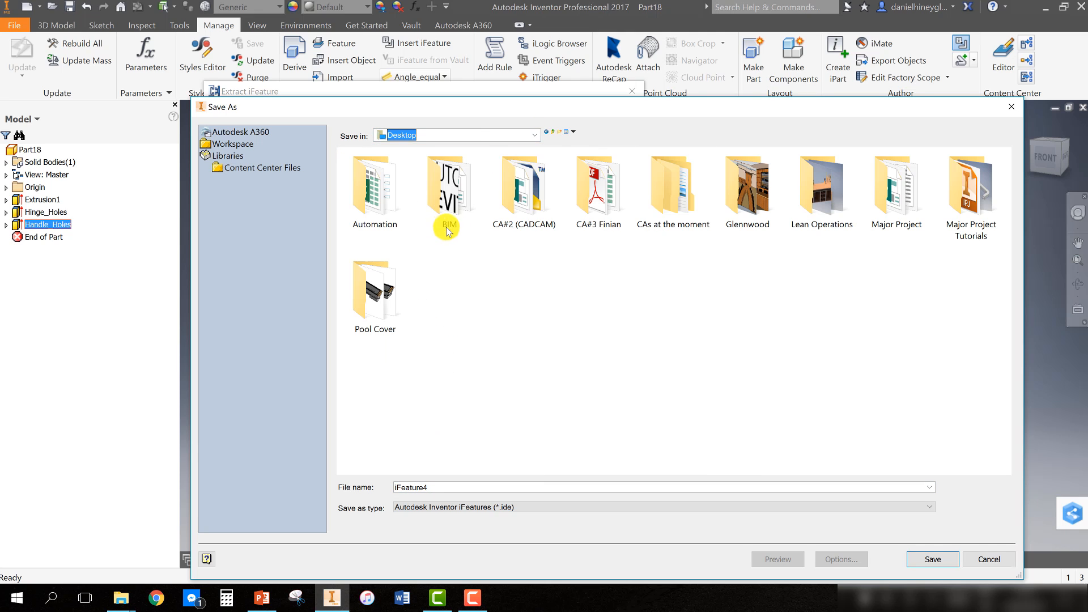
left_click(951, 196)
double_click(951, 193)
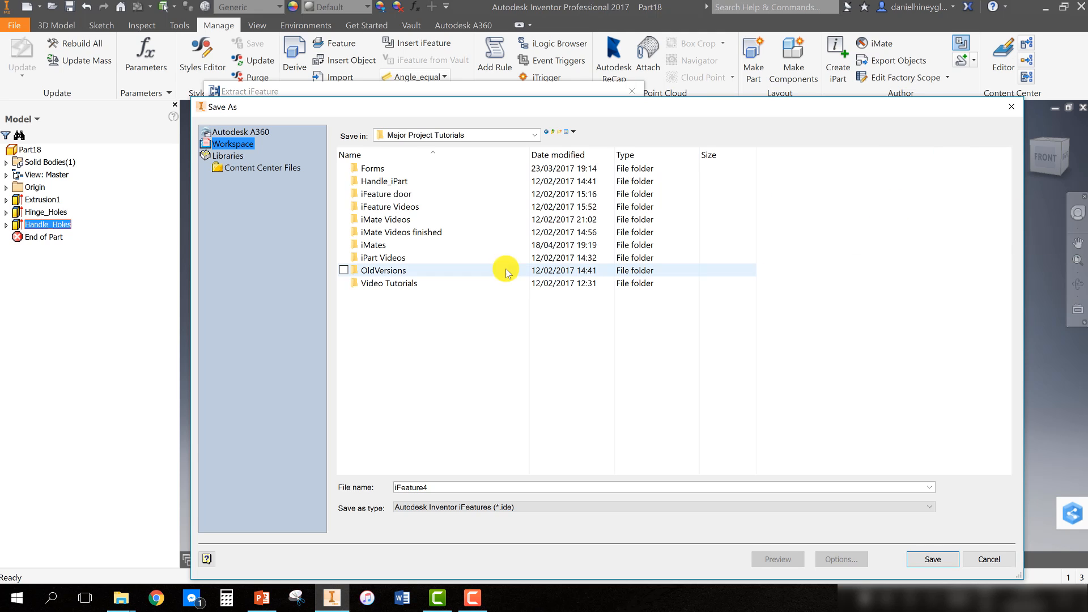
double_click(405, 207)
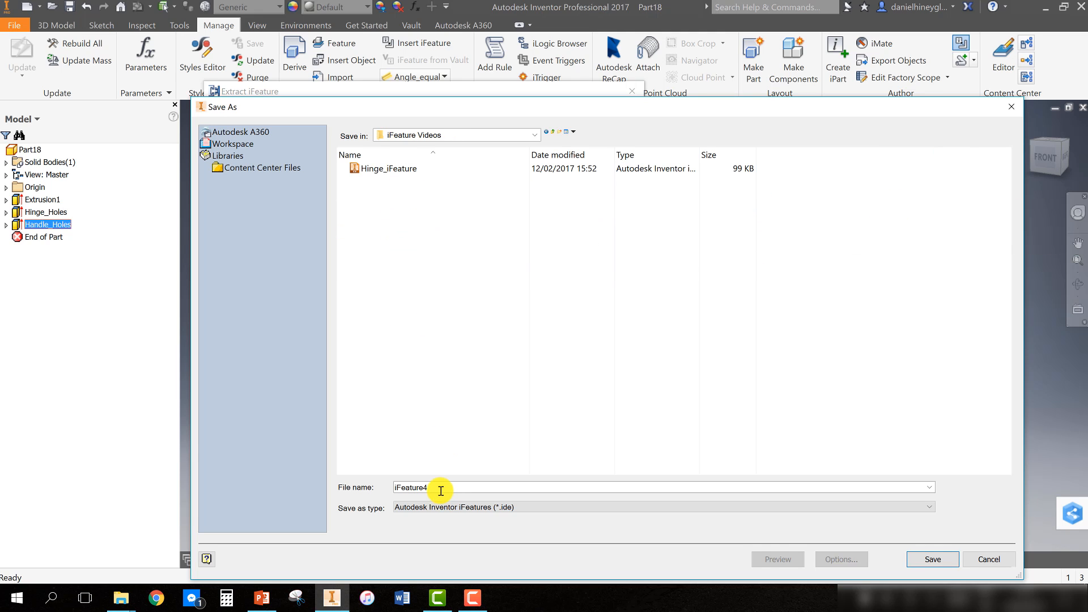
type("Hna")
key("BackSpace")
type("andle_")
left_click(937, 559)
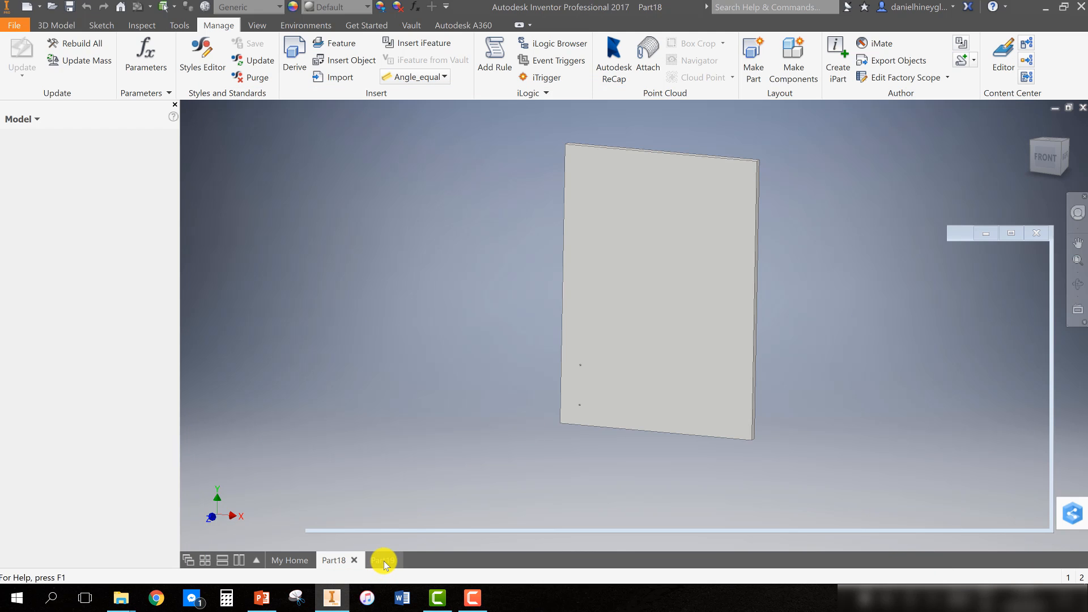
Step: In Part19, insert Handle_iFeature from the iFeature Videos folder with the door's front face as its profile plane
left_click(383, 561)
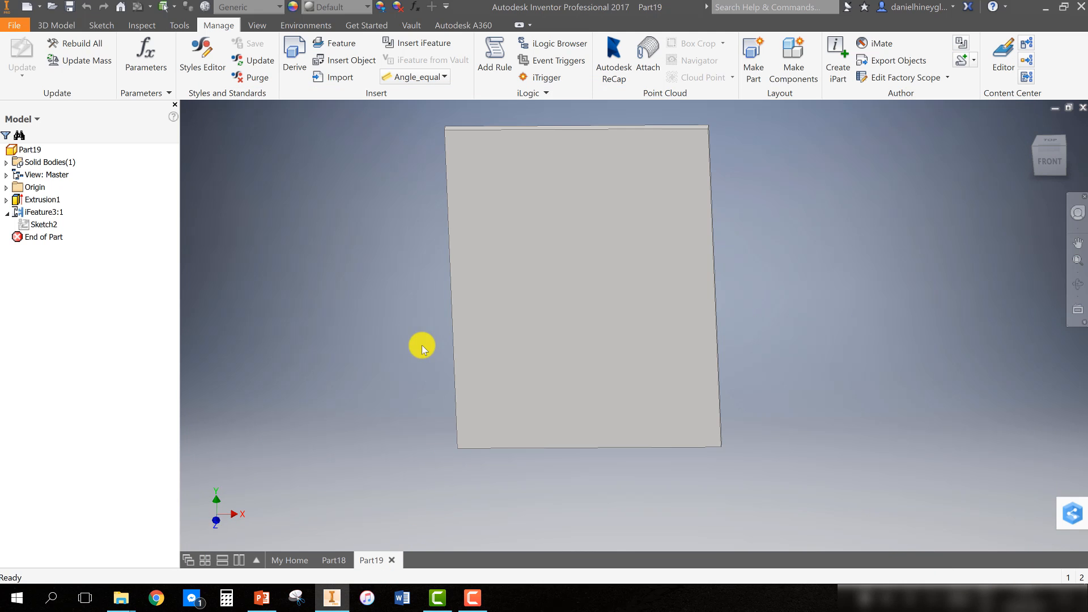
left_click(399, 53)
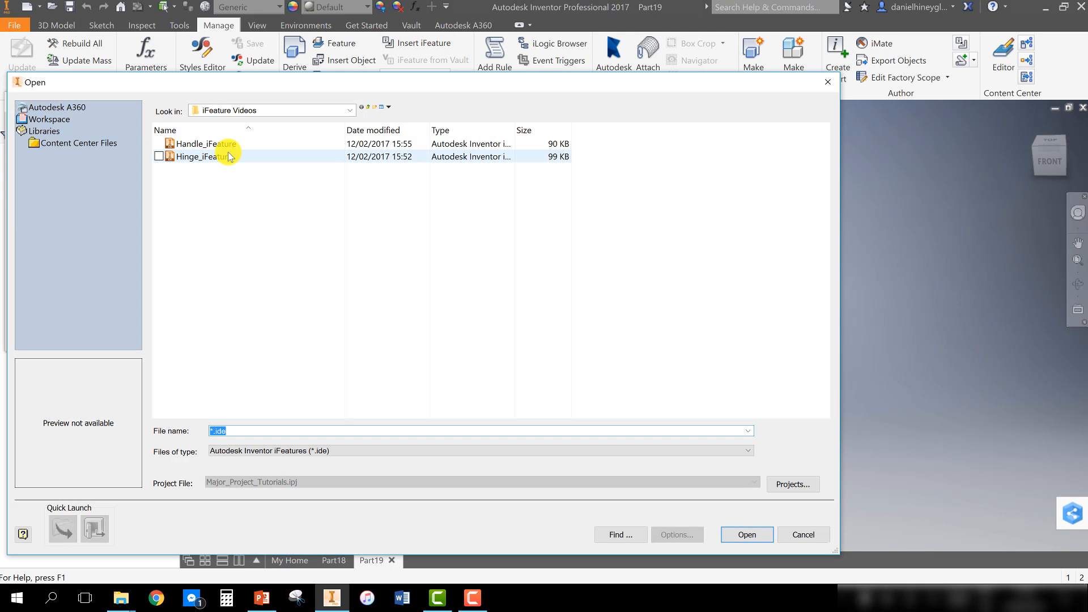
left_click(232, 144)
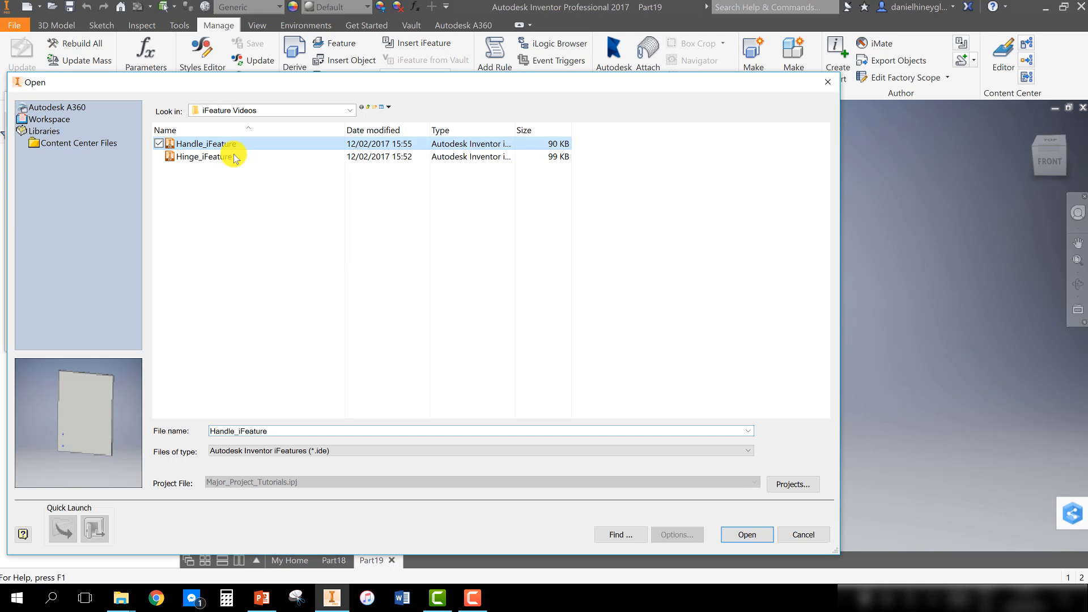
left_click(732, 536)
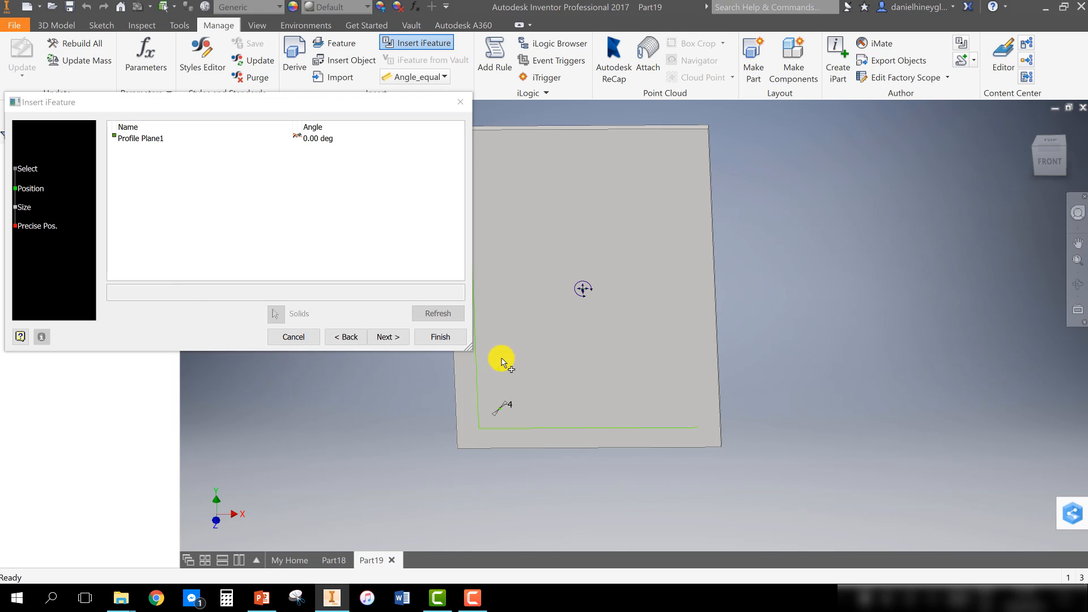
Step: Accept the 4 mm Dowel_Dia, choose Activate Sketch Edit Immediately, and finish inserting the handle iFeature
left_click(386, 338)
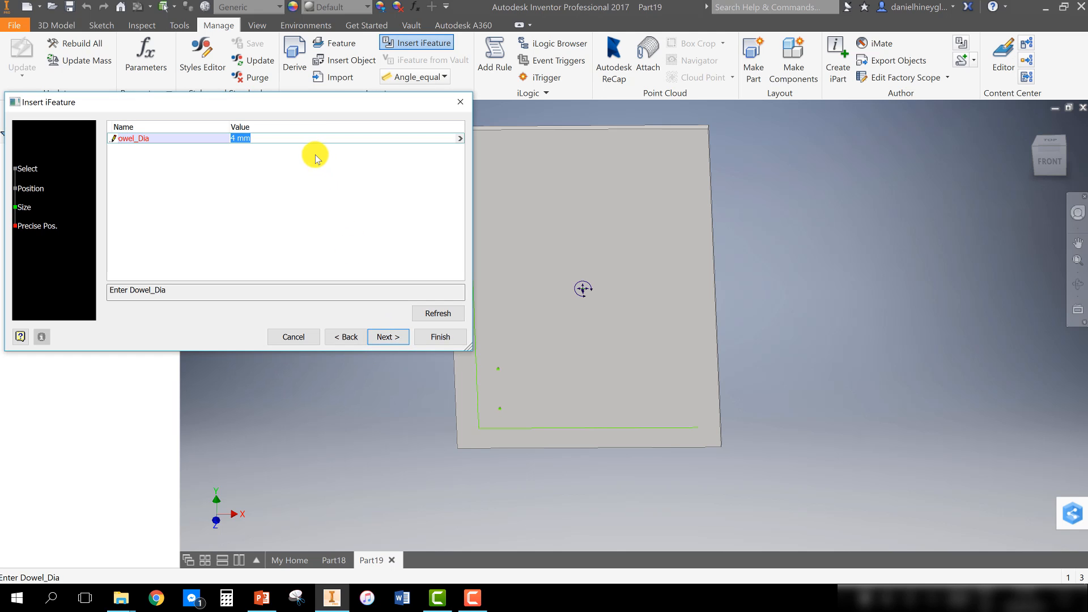
left_click(387, 338)
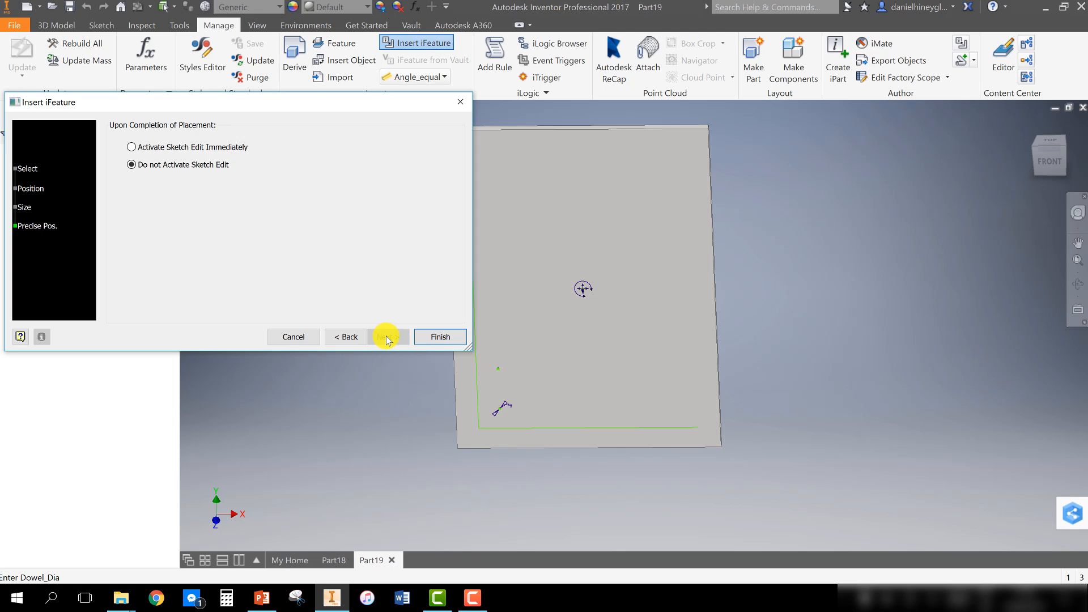
left_click(203, 149)
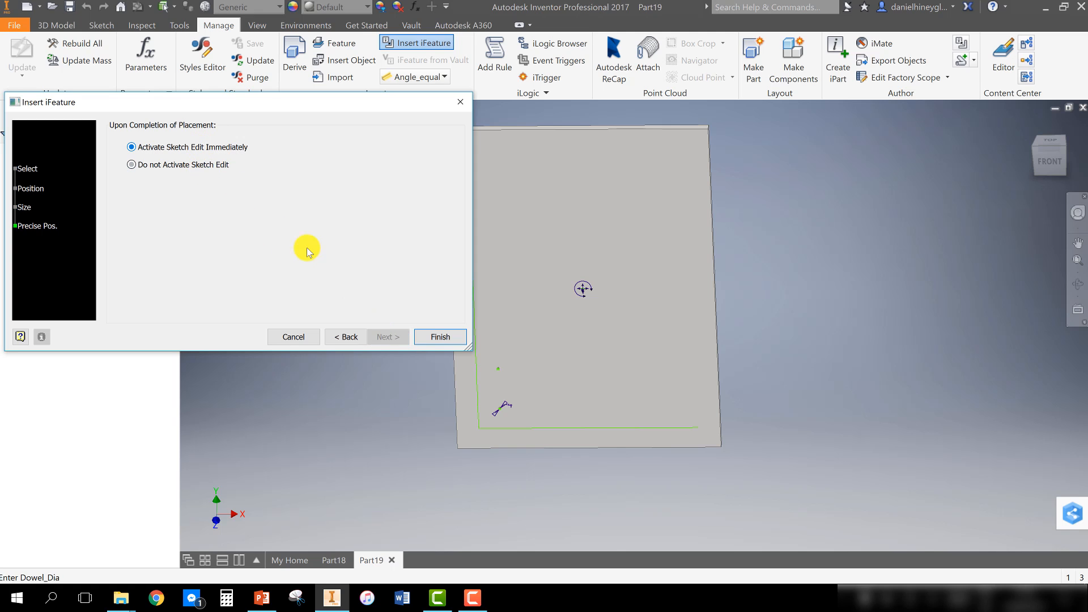
left_click(442, 338)
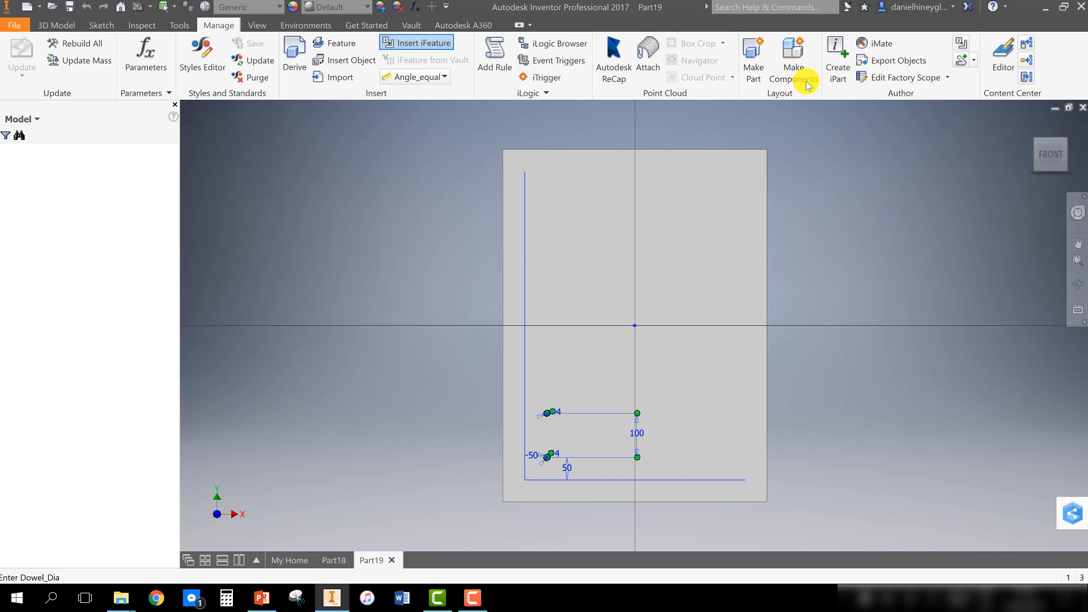
Step: Constrain the three endpoints of the handle sketch's L-shaped reference lines coincident with the door's upper-left, lower-right and lower-left corners
left_click(610, 44)
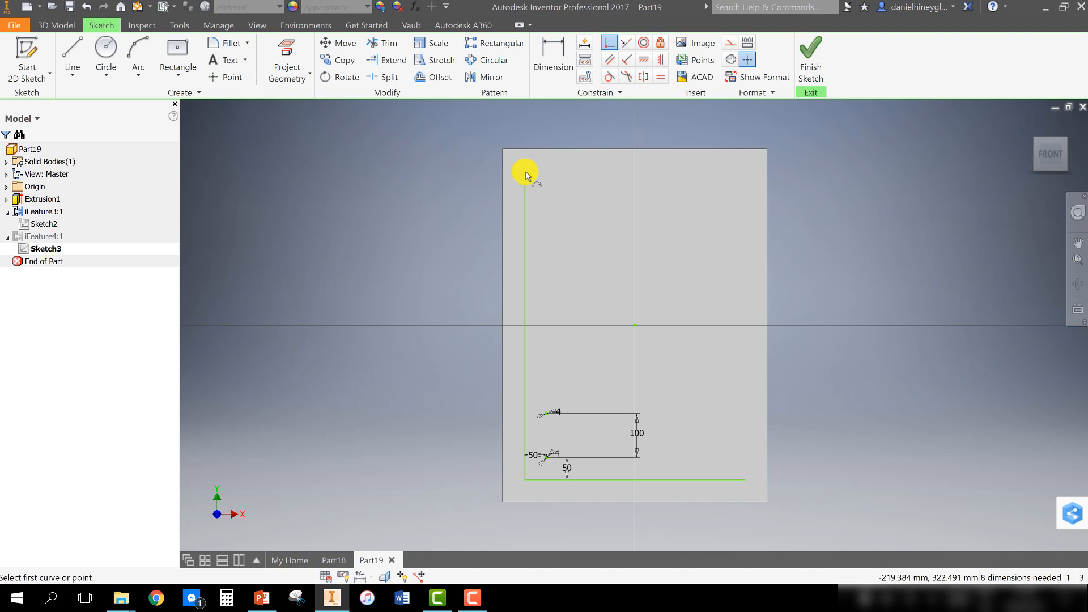
left_click(524, 172)
left_click(503, 150)
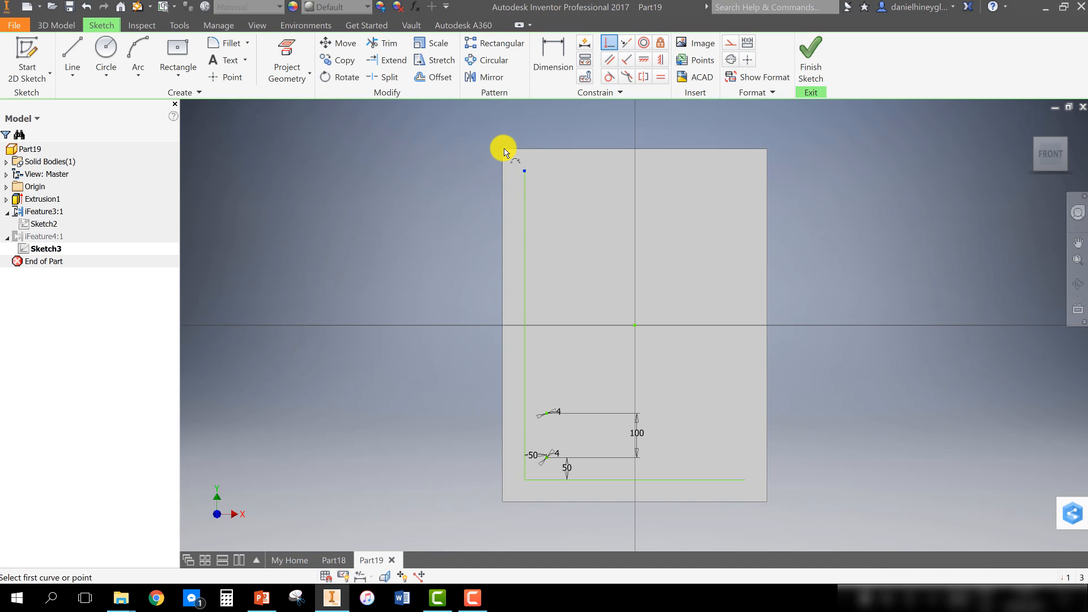
left_click(745, 483)
left_click(759, 502)
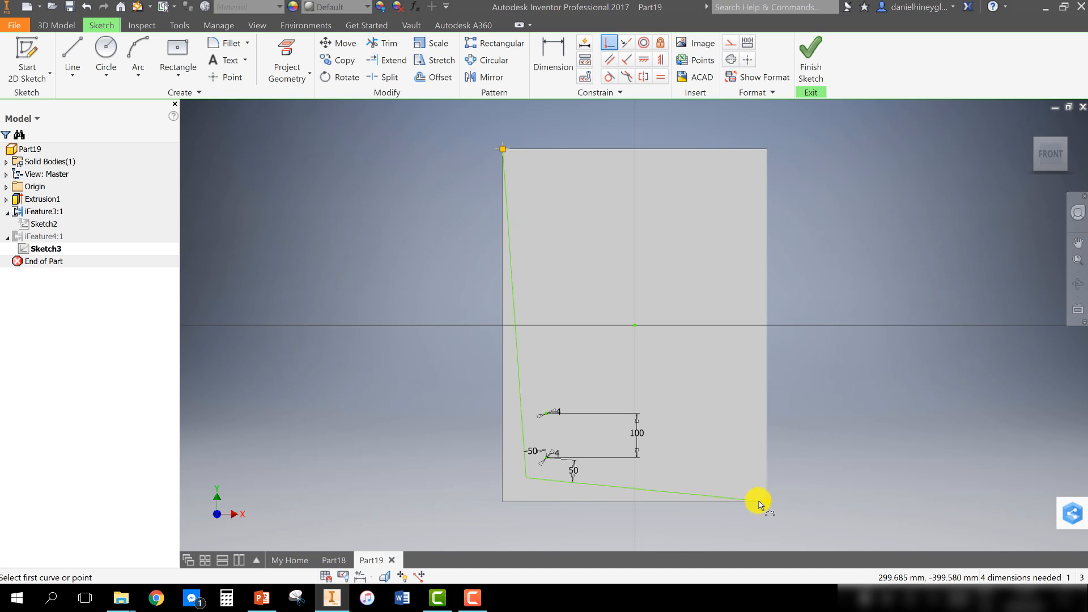
left_click(526, 479)
left_click(503, 502)
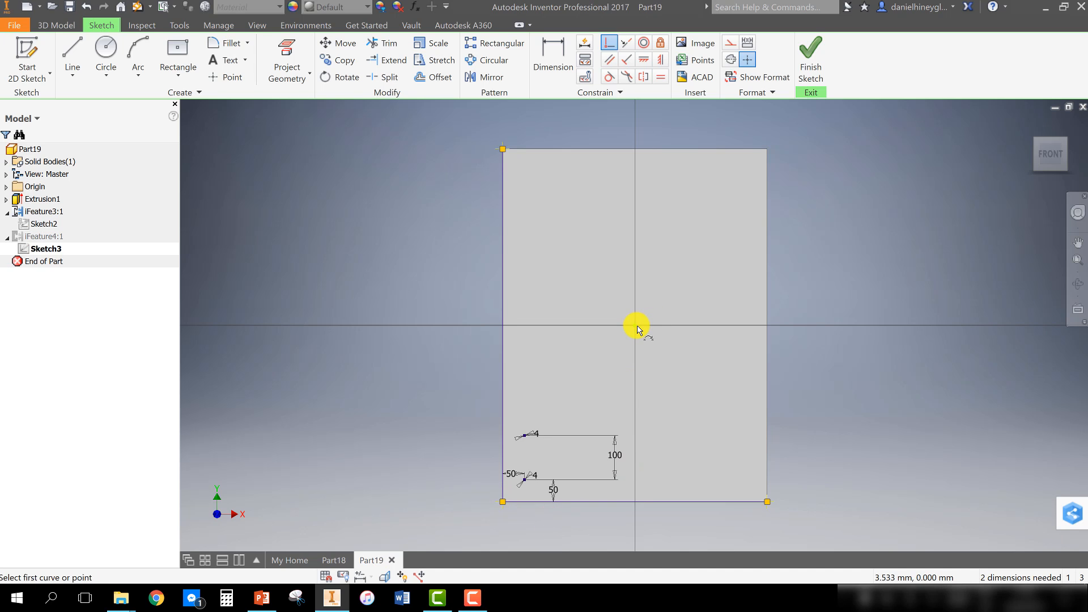
Step: Apply a horizontal constraint between the sketch's centre point and the midpoint of the door's edge opposite the handle holes
left_click(644, 57)
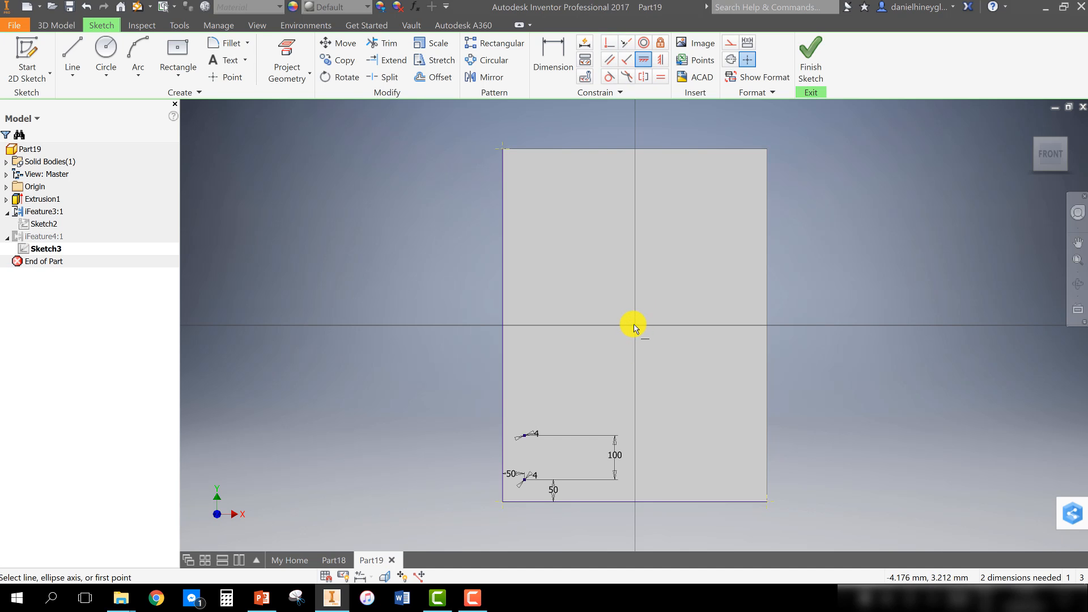
left_click(634, 326)
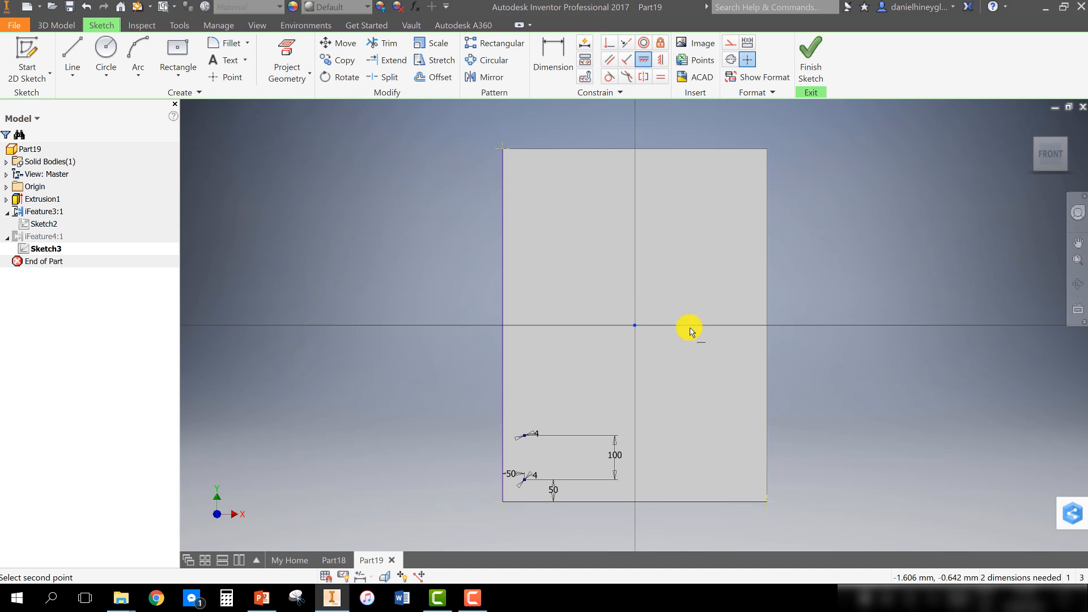
left_click(766, 326)
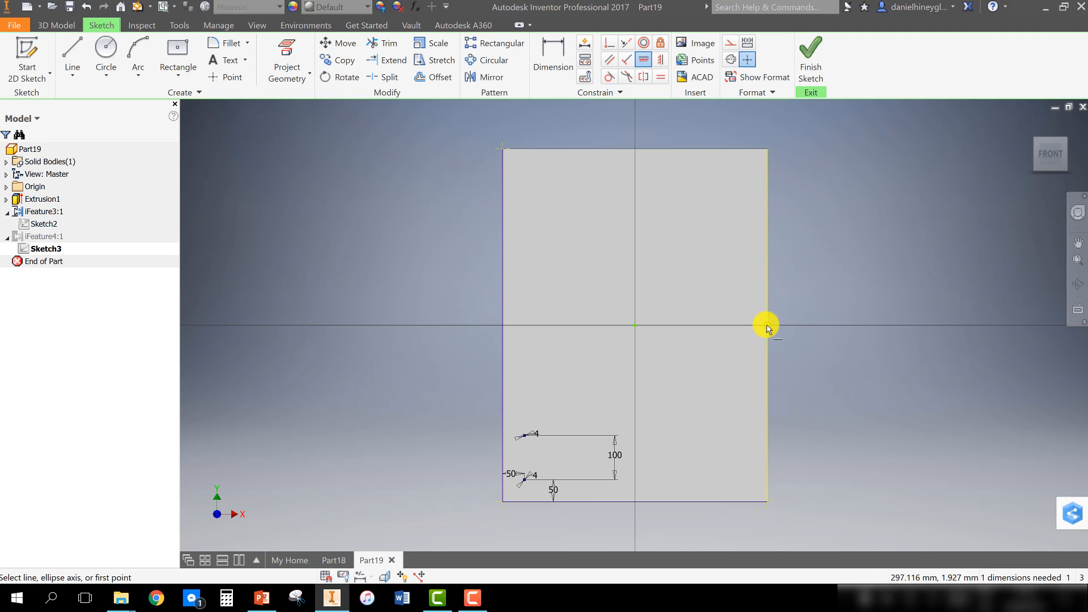
Step: Apply a vertical constraint between the sketch's centre point and the midpoint of the door's top edge, and finish the sketch
left_click(662, 61)
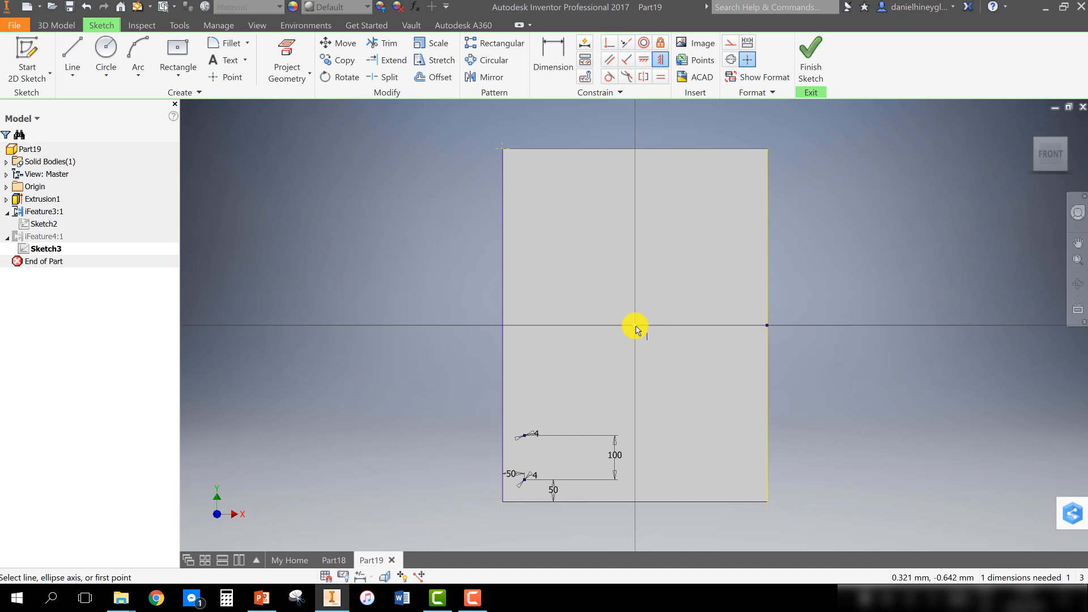
left_click(635, 326)
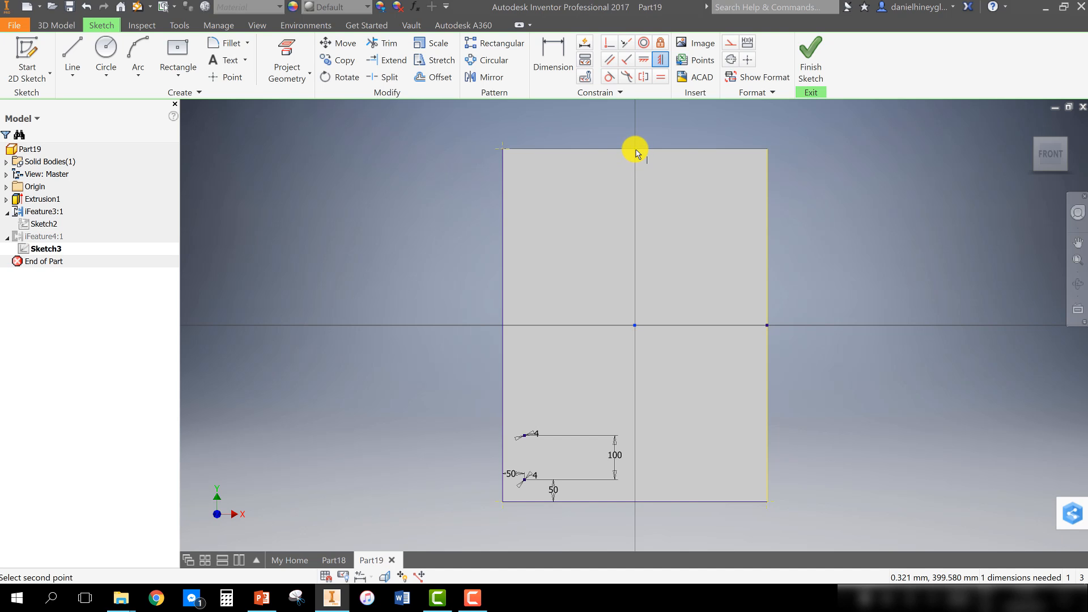
left_click(635, 150)
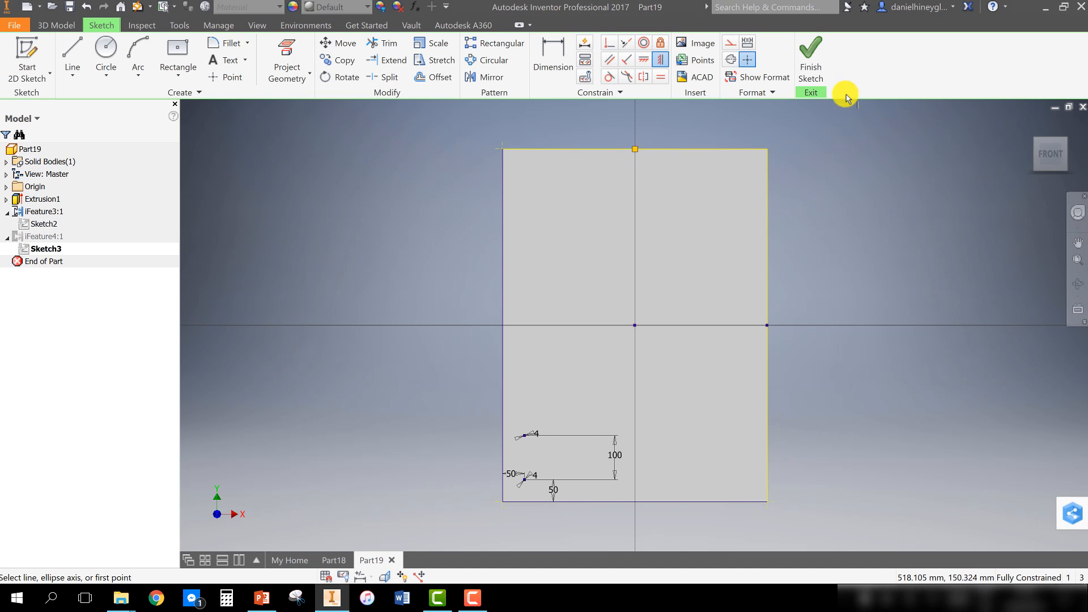
left_click(811, 57)
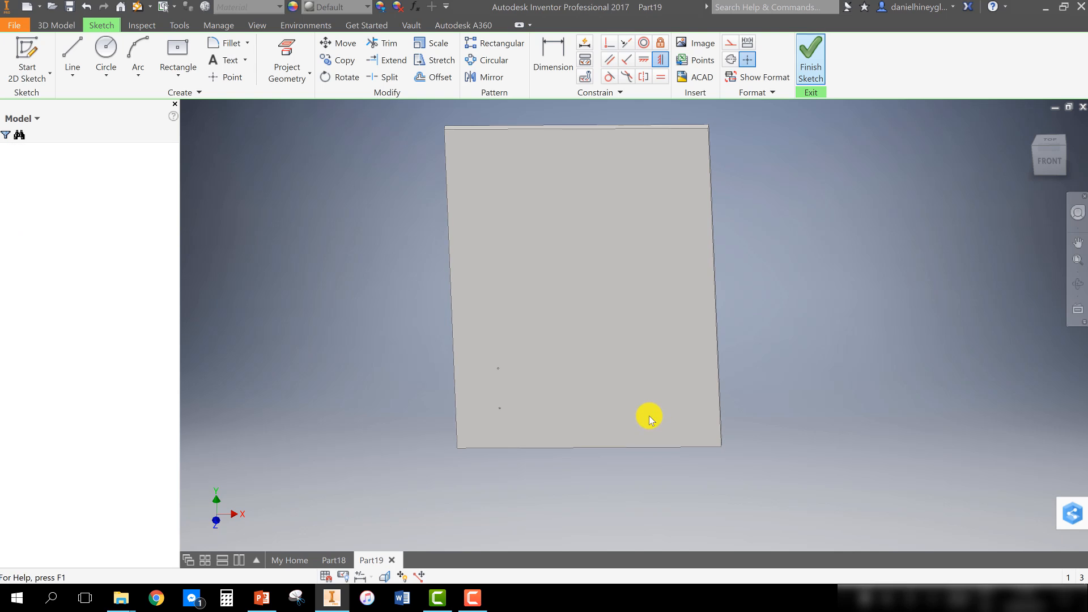
mouse_move(699, 323)
middle_mouse_down("shift")
mouse_move(618, 333)
mouse_move(517, 374)
mouse_move(709, 292)
mouse_move(709, 242)
mouse_move(588, 308)
mouse_move(522, 291)
mouse_move(575, 272)
middle_mouse_up("shift")
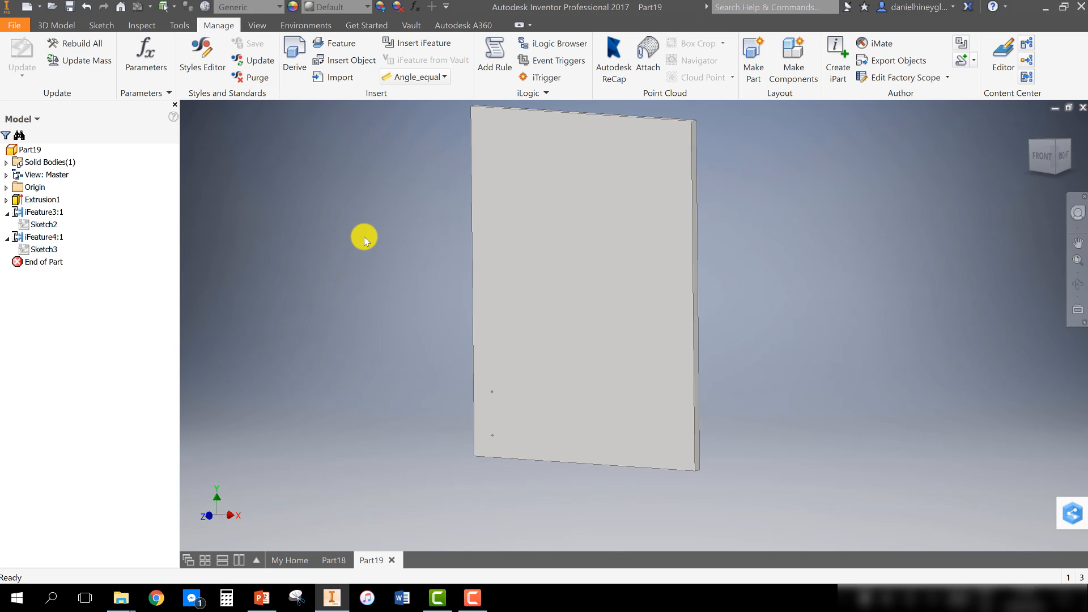